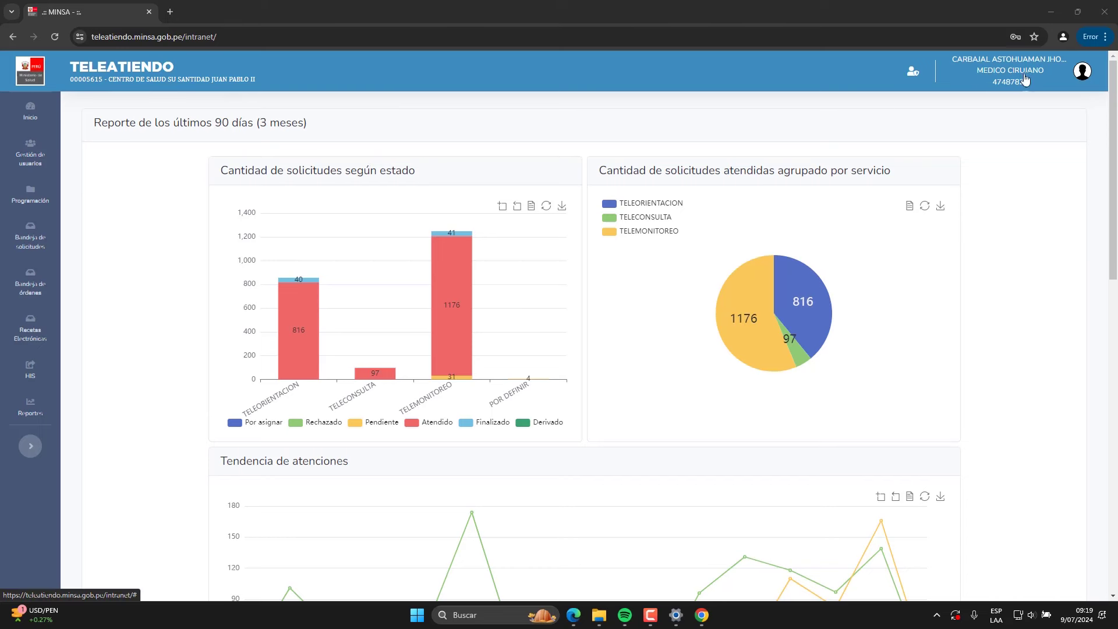
Open the request inbox on its Asignados por atender tab
{"action": "left_click", "coordinate": [907, 77]}
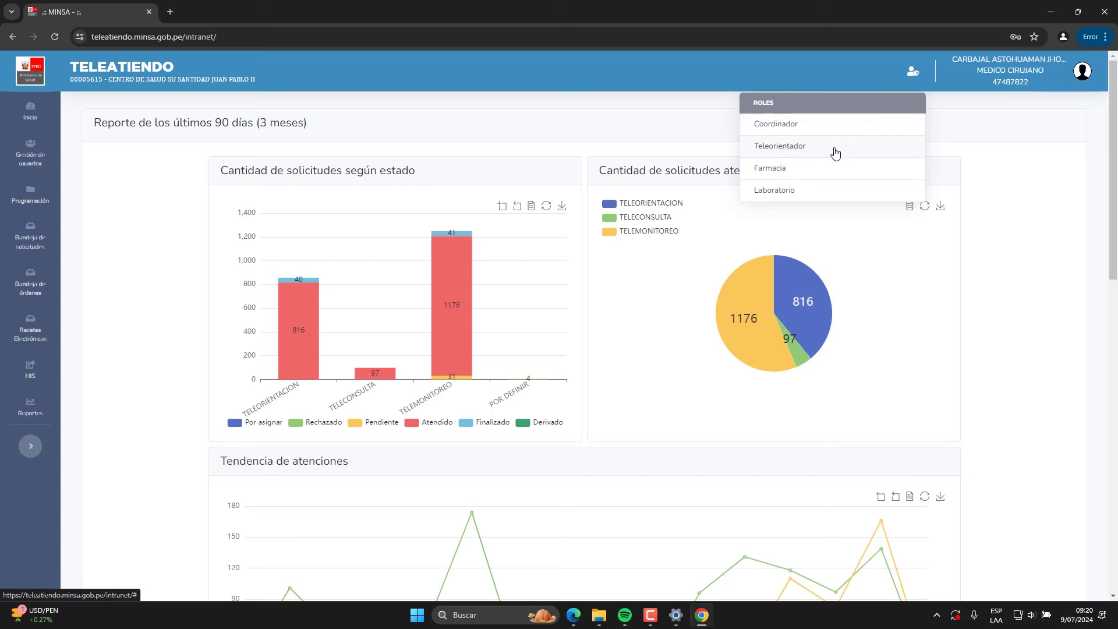
{"action": "left_click", "coordinate": [600, 105]}
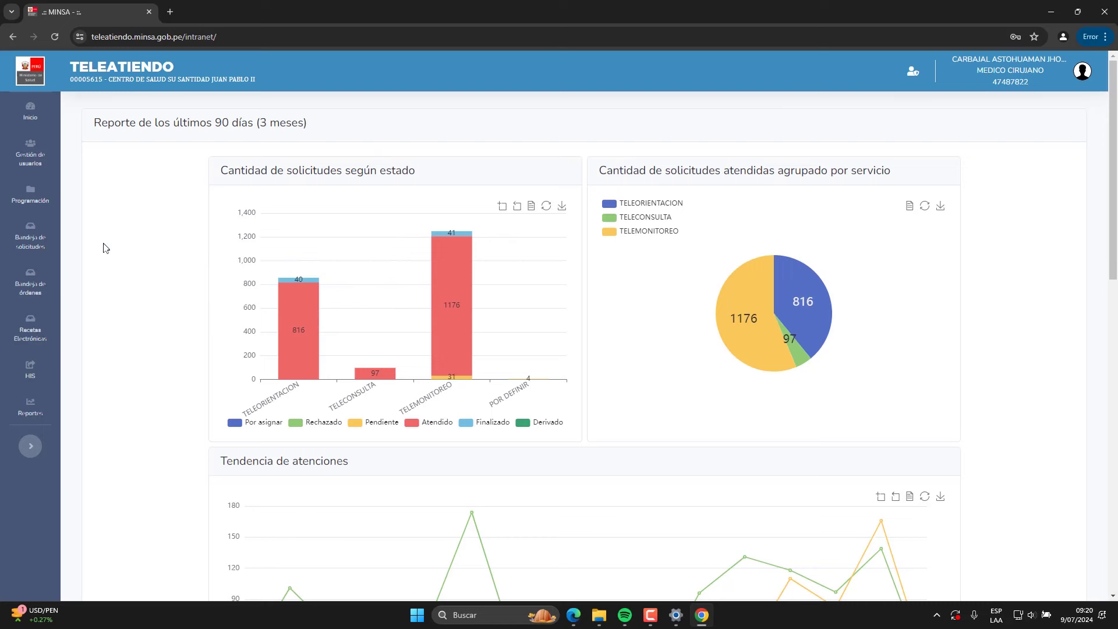
{"action": "left_click", "coordinate": [37, 240]}
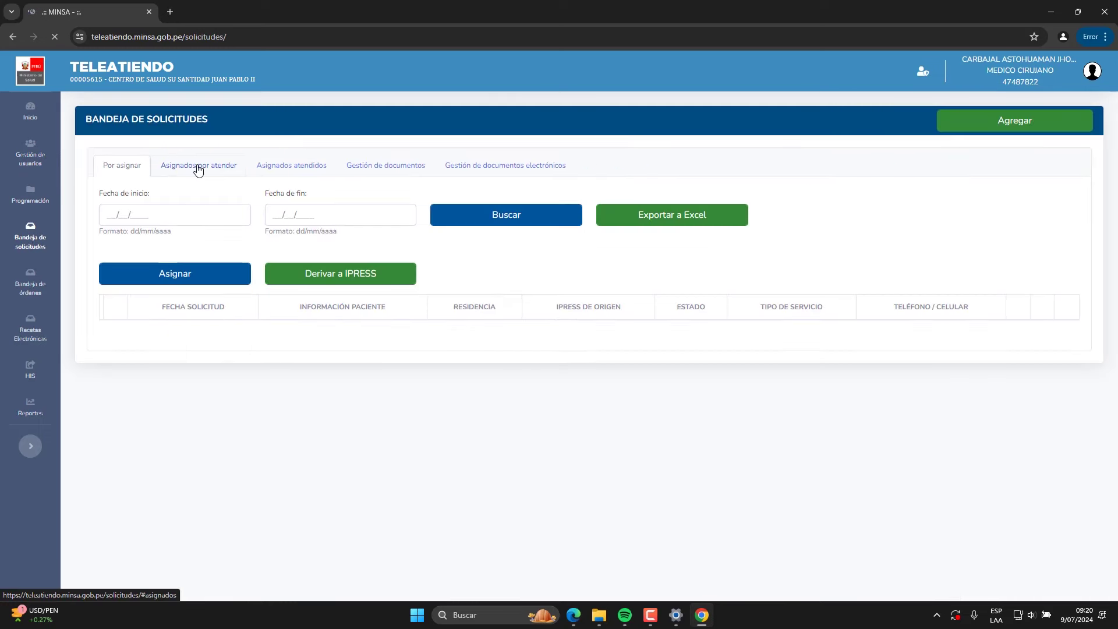
{"action": "left_click", "coordinate": [201, 168]}
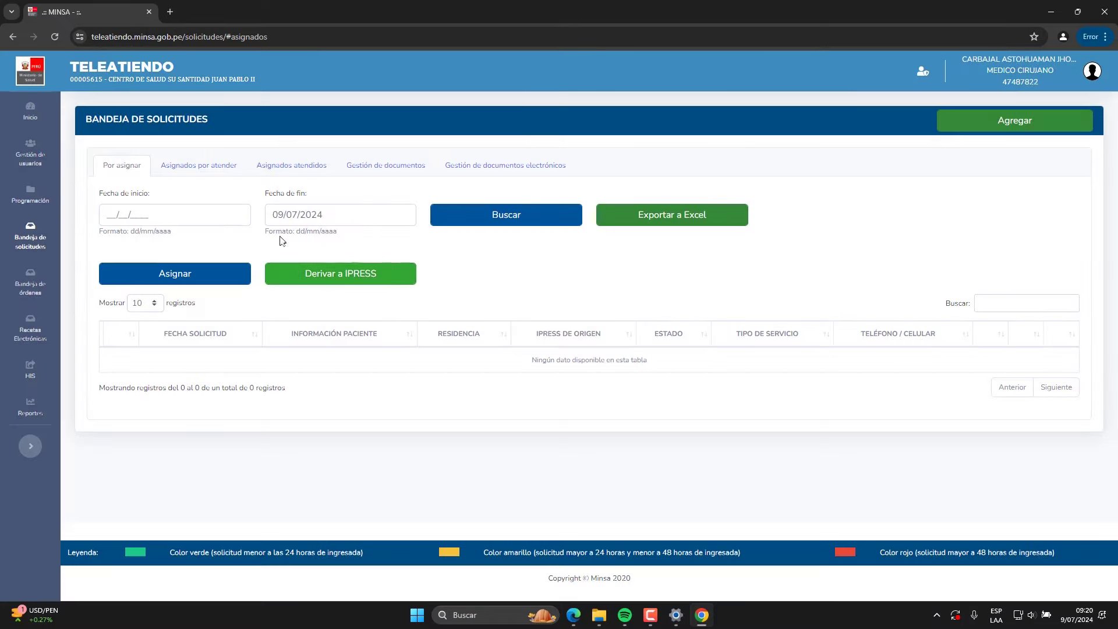
{"action": "left_click", "coordinate": [198, 167]}
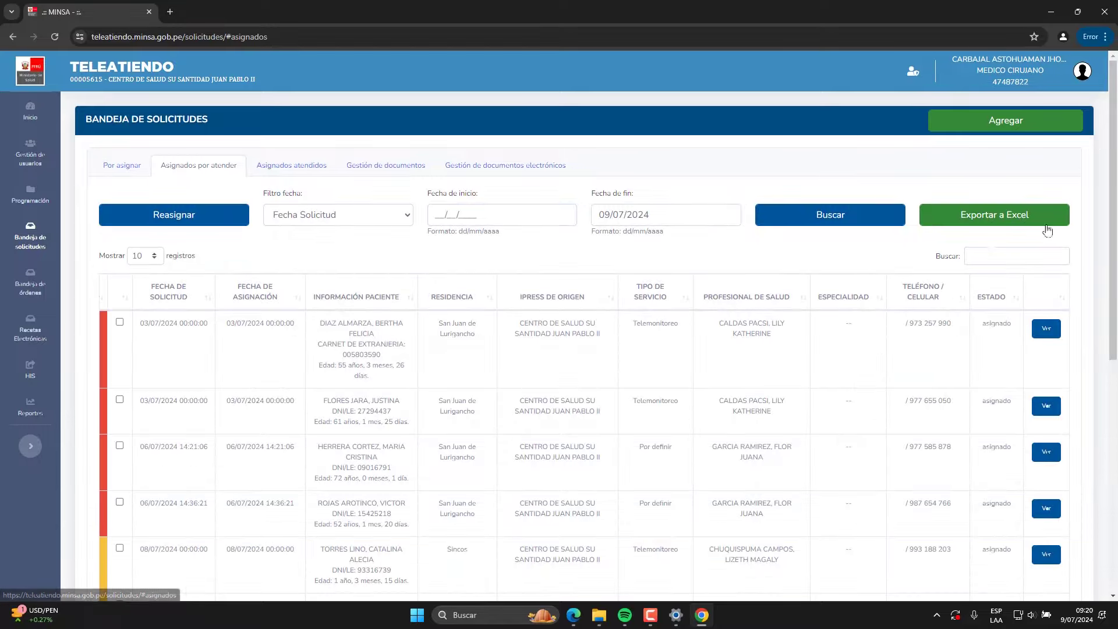
Scroll through the 30 assigned-pending requests and return to the top of the table
{"action": "scroll", "coordinate": [1115, 152], "scroll_direction": "down", "scroll_amount": 2}
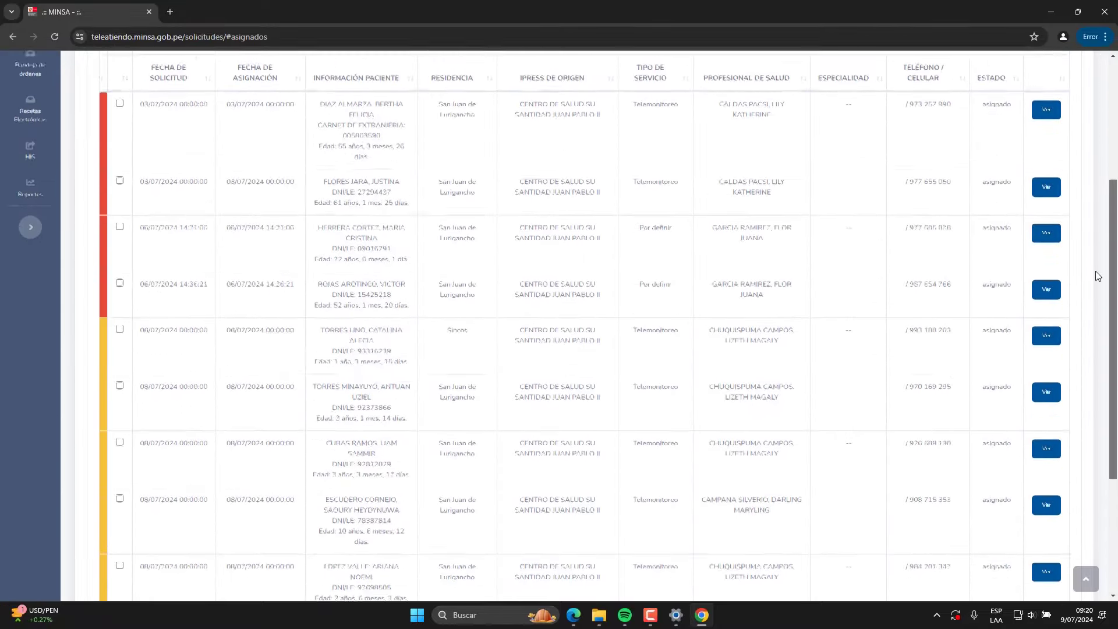
{"action": "scroll", "coordinate": [248, 430], "scroll_direction": "up", "scroll_amount": 1}
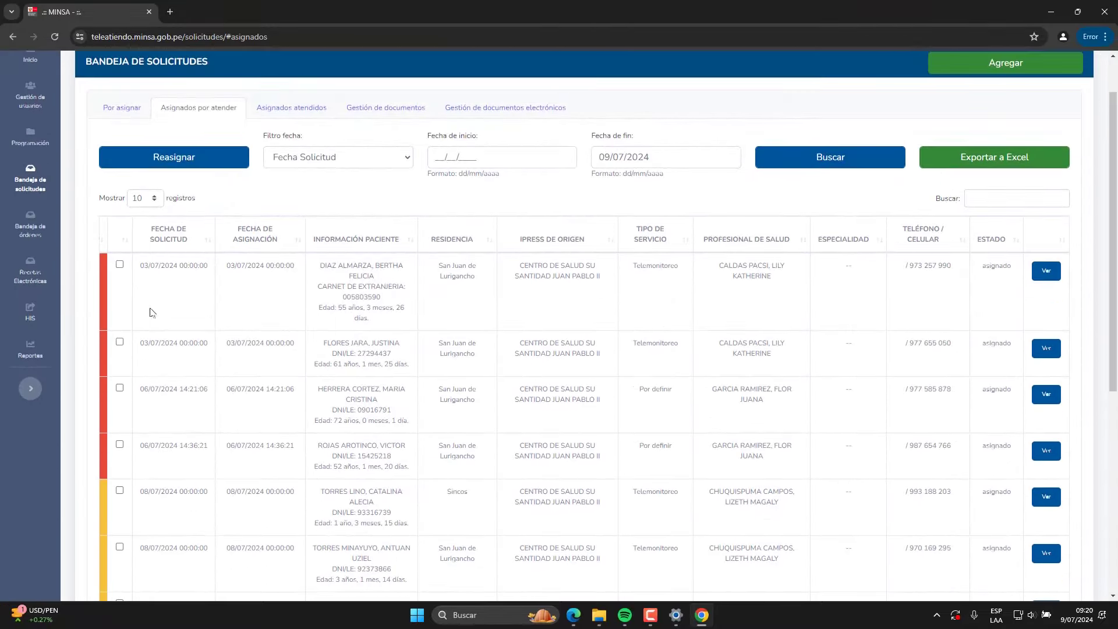
{"action": "scroll", "coordinate": [114, 369], "scroll_direction": "down", "scroll_amount": 5}
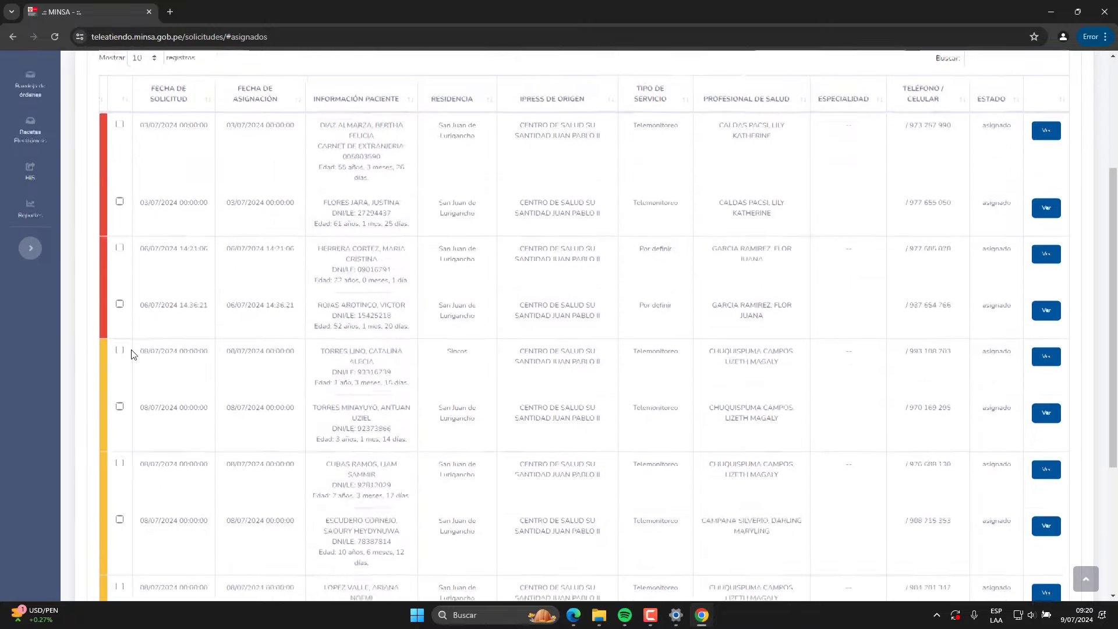
{"action": "scroll", "coordinate": [167, 390], "scroll_direction": "up", "scroll_amount": 3}
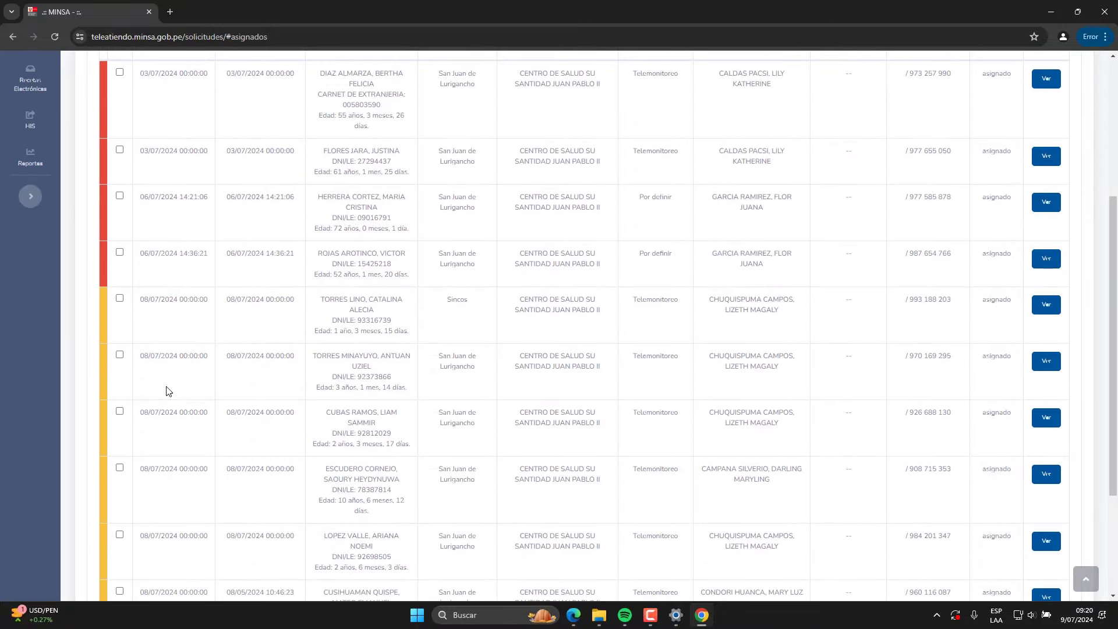
{"action": "scroll", "coordinate": [182, 399], "scroll_direction": "down", "scroll_amount": 3}
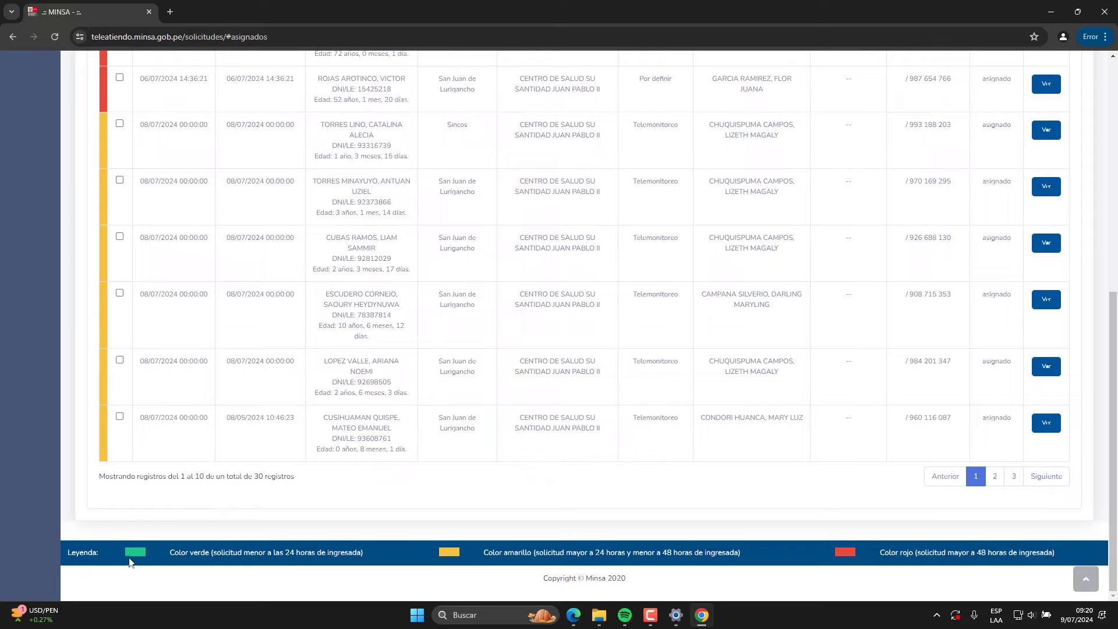
{"action": "scroll", "coordinate": [125, 495], "scroll_direction": "up", "scroll_amount": 5}
{"action": "scroll", "coordinate": [117, 429], "scroll_direction": "down", "scroll_amount": 5}
{"action": "scroll", "coordinate": [175, 392], "scroll_direction": "up", "scroll_amount": 1}
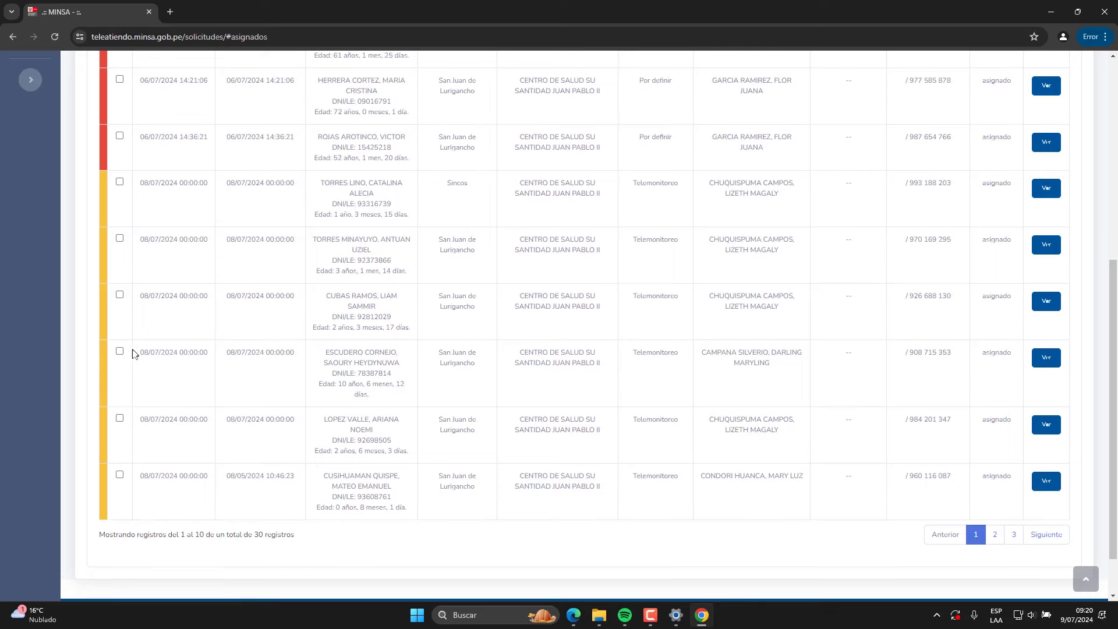
{"action": "scroll", "coordinate": [140, 357], "scroll_direction": "down", "scroll_amount": 1}
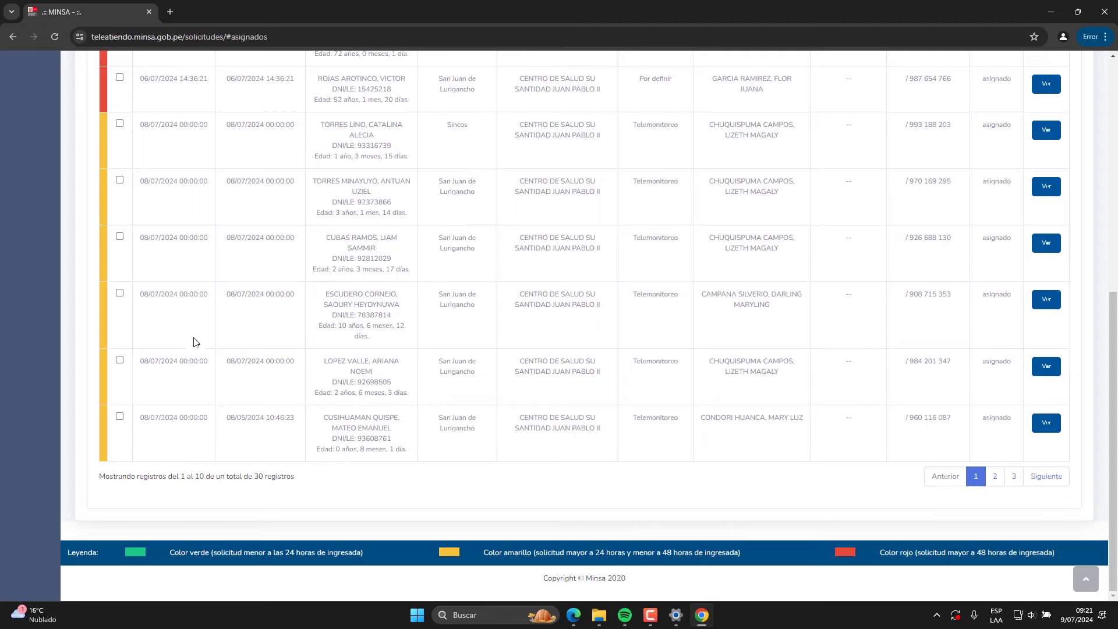
{"action": "scroll", "coordinate": [757, 466], "scroll_direction": "up", "scroll_amount": 4}
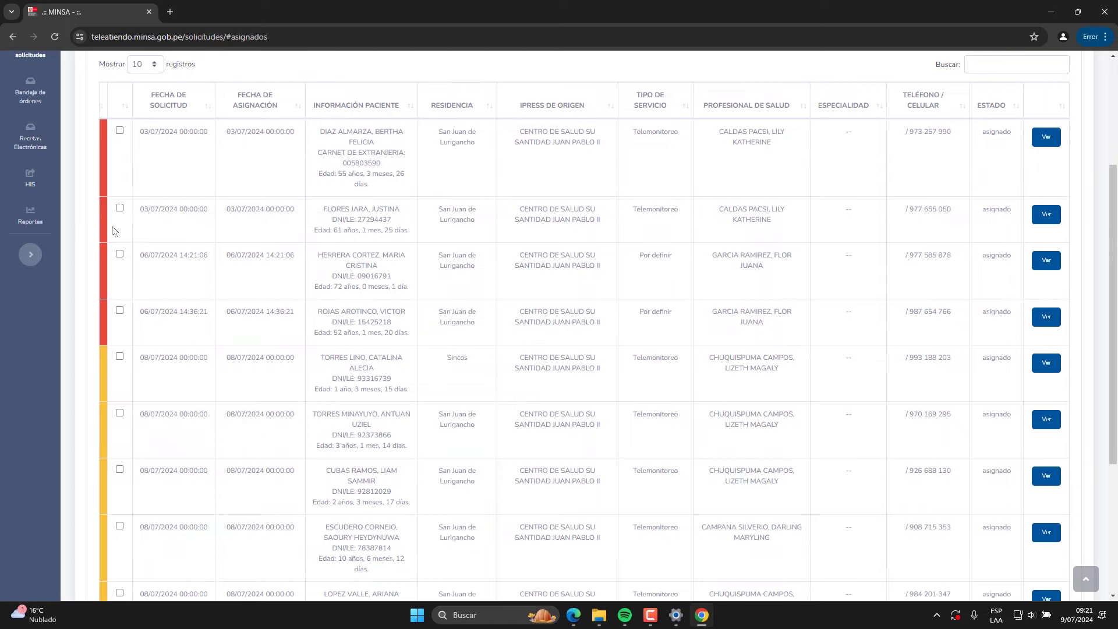
{"action": "scroll", "coordinate": [603, 387], "scroll_direction": "down", "scroll_amount": 2}
{"action": "scroll", "coordinate": [731, 514], "scroll_direction": "down", "scroll_amount": 2}
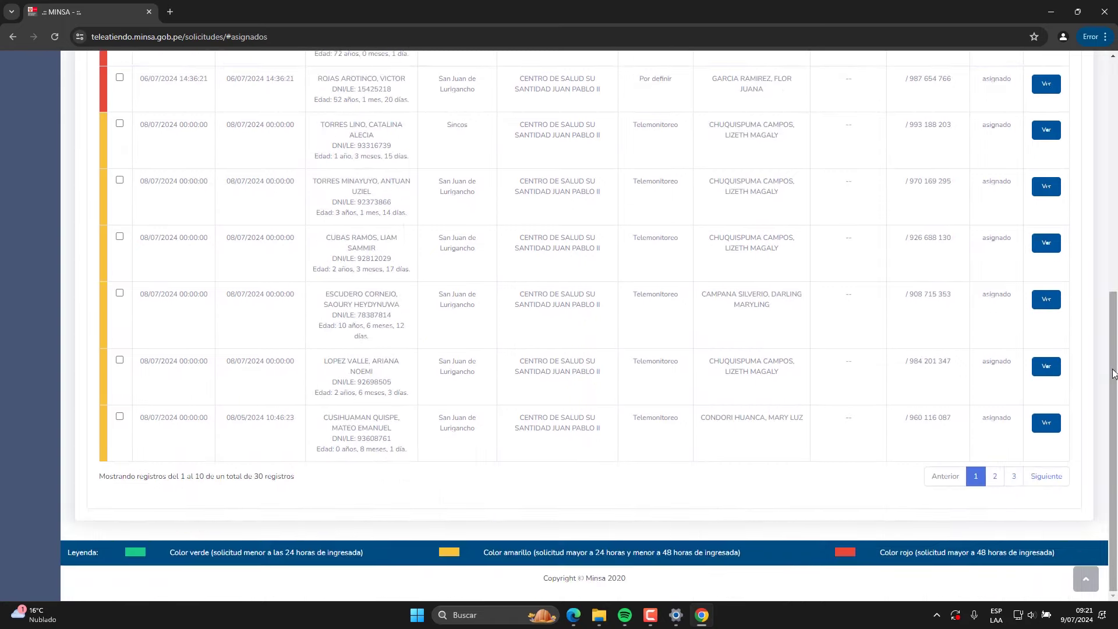
{"action": "left_click_drag", "start_coordinate": [1113, 374], "coordinate": [1113, 140]}
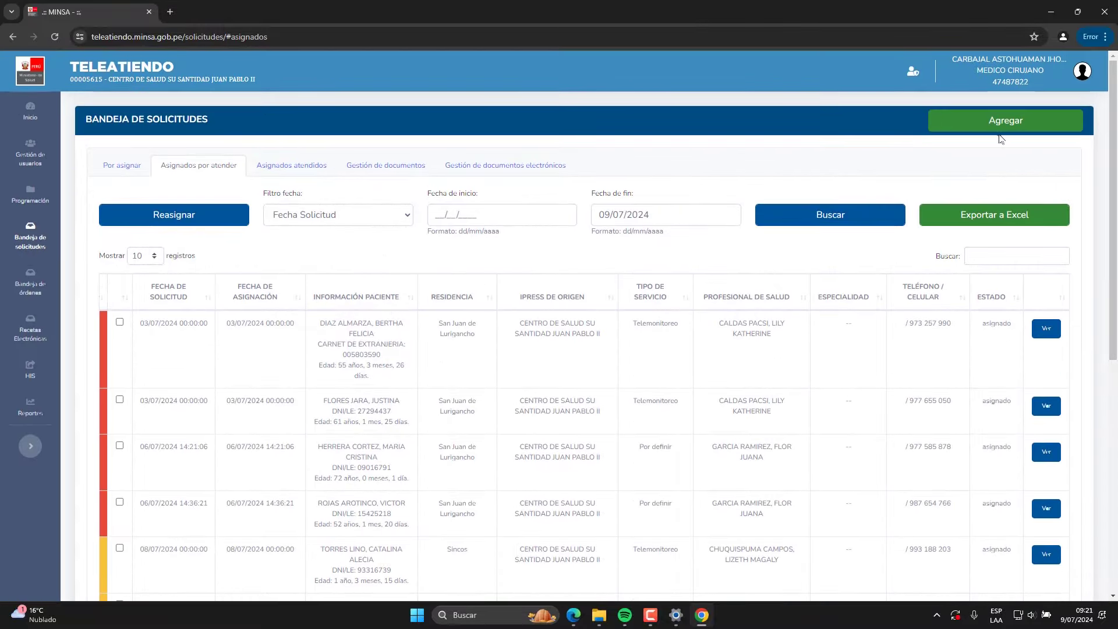
Start a new Telemonitoreo request with document type DNI/LE, ready for the document number
{"action": "left_click", "coordinate": [957, 127]}
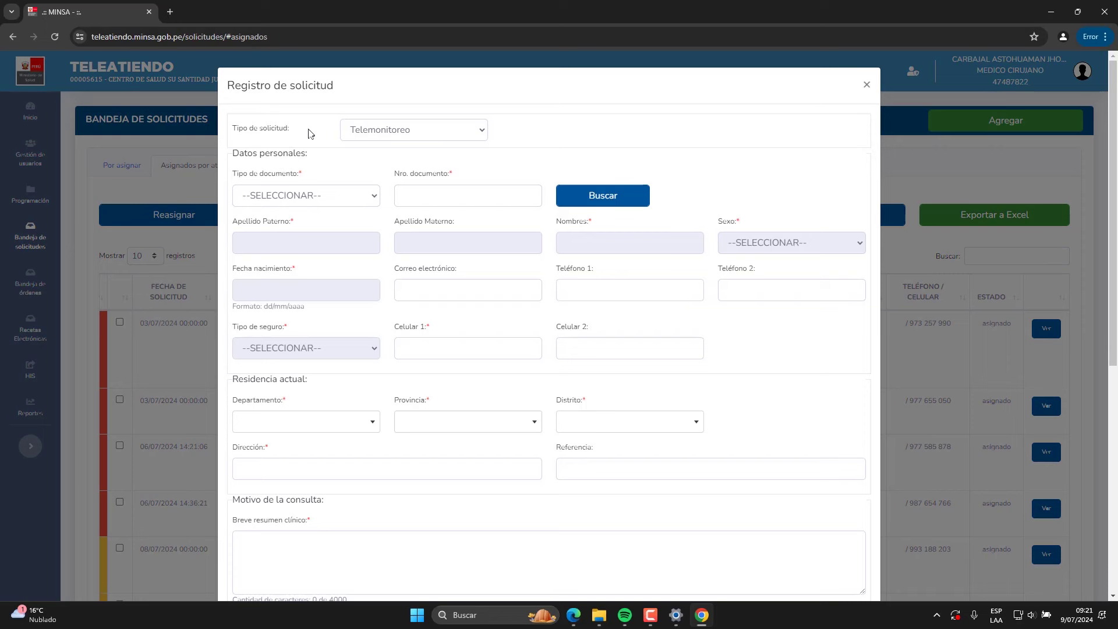
{"action": "left_click", "coordinate": [391, 132]}
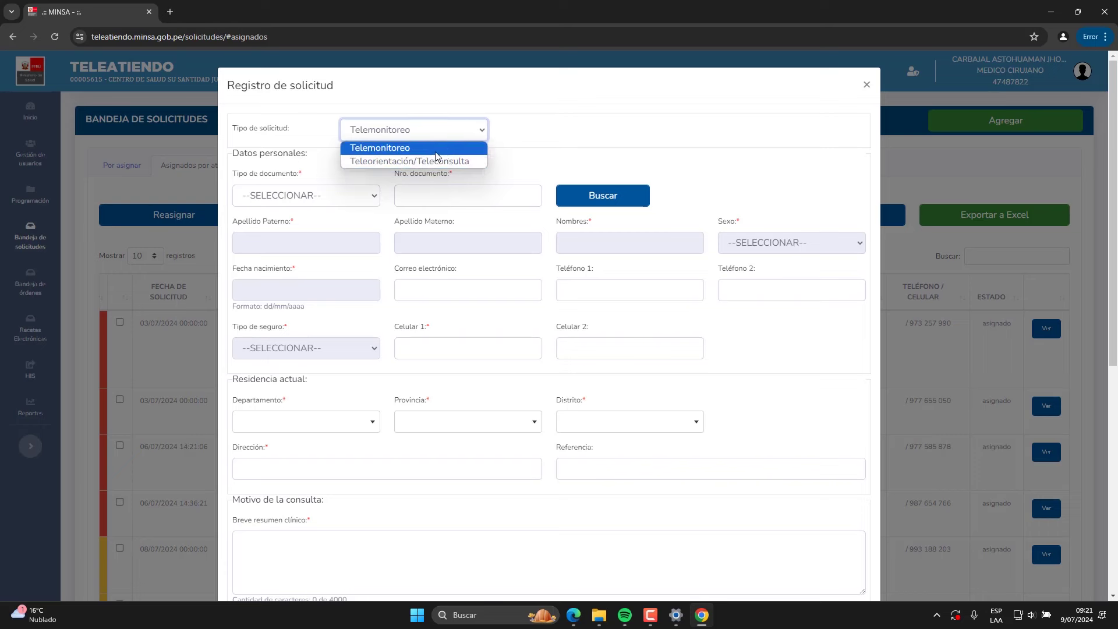
{"action": "left_click", "coordinate": [389, 153]}
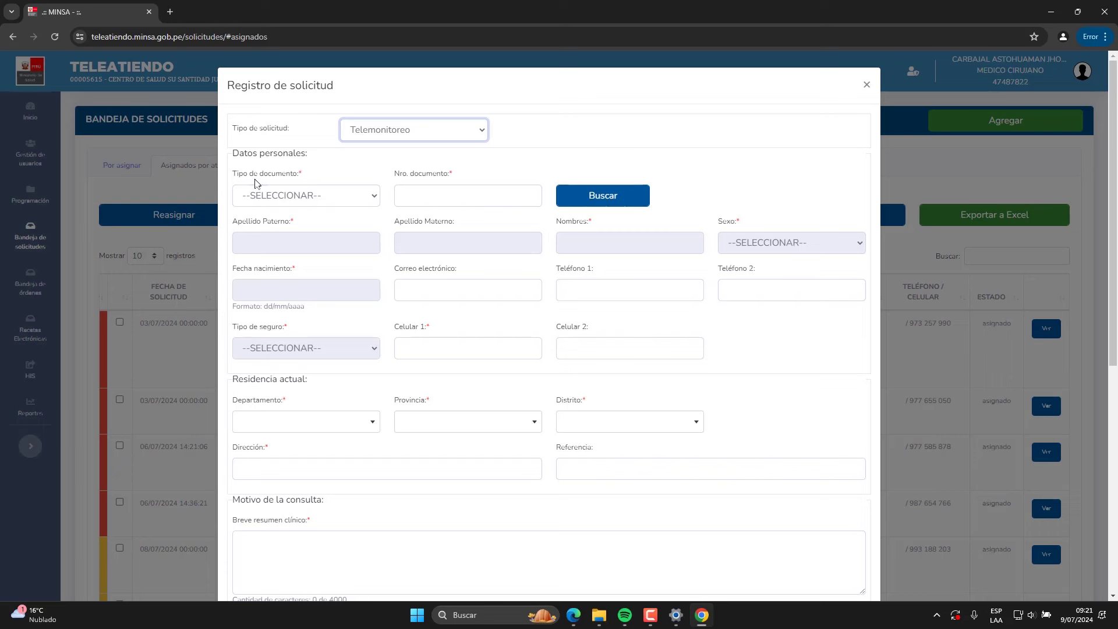
{"action": "left_click", "coordinate": [295, 196]}
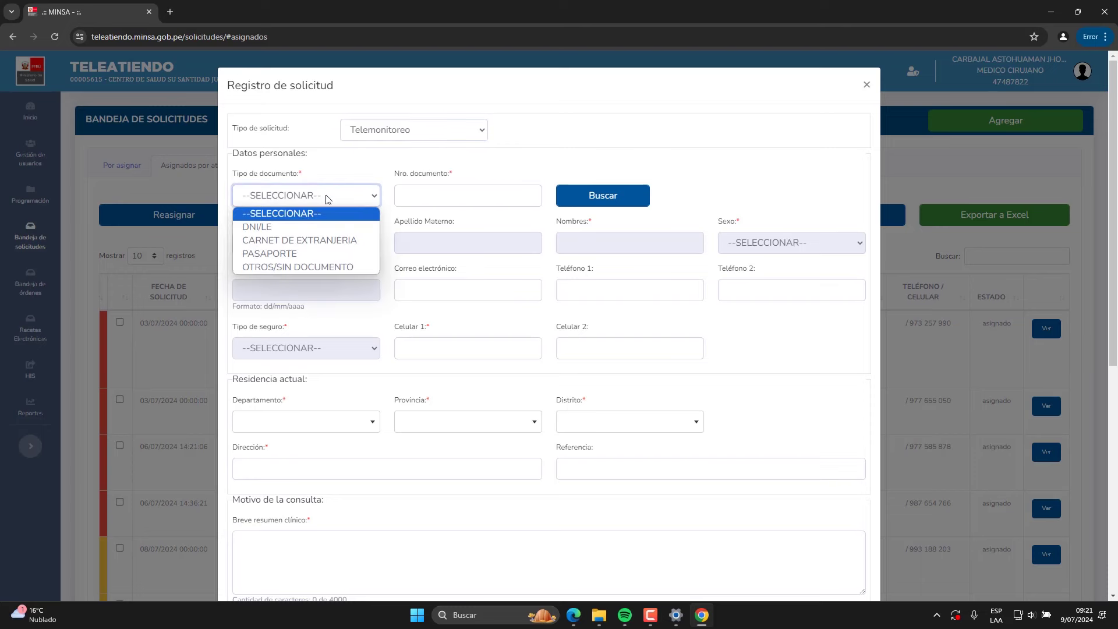
{"action": "left_click", "coordinate": [269, 232]}
{"action": "left_click", "coordinate": [417, 197]}
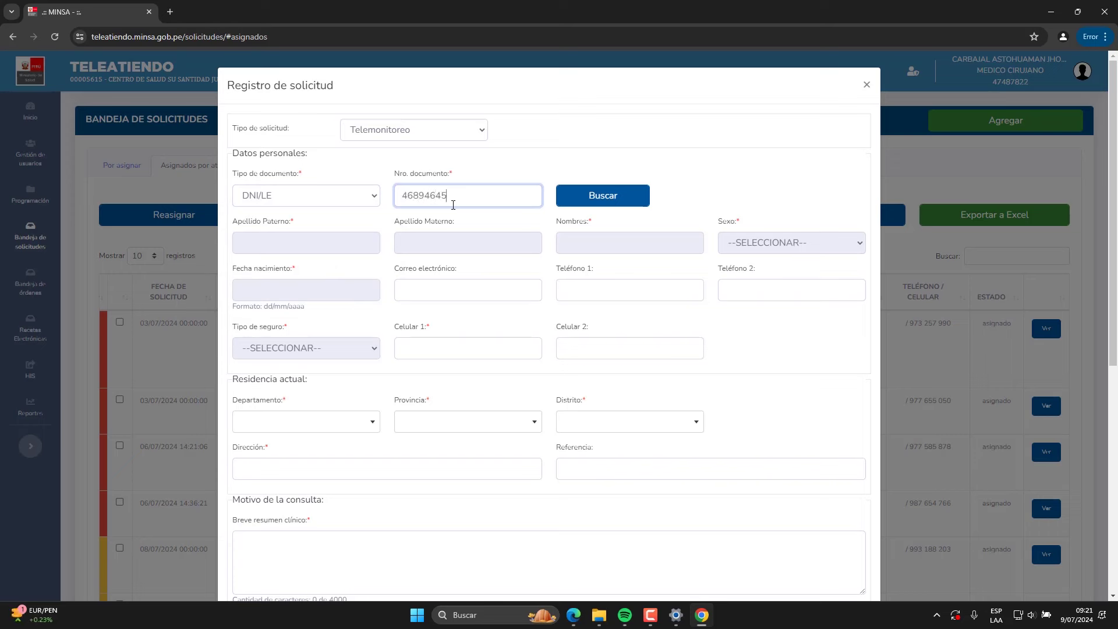
Look up the patient by document number and set the insurance type to OTROS
{"action": "left_click", "coordinate": [590, 197]}
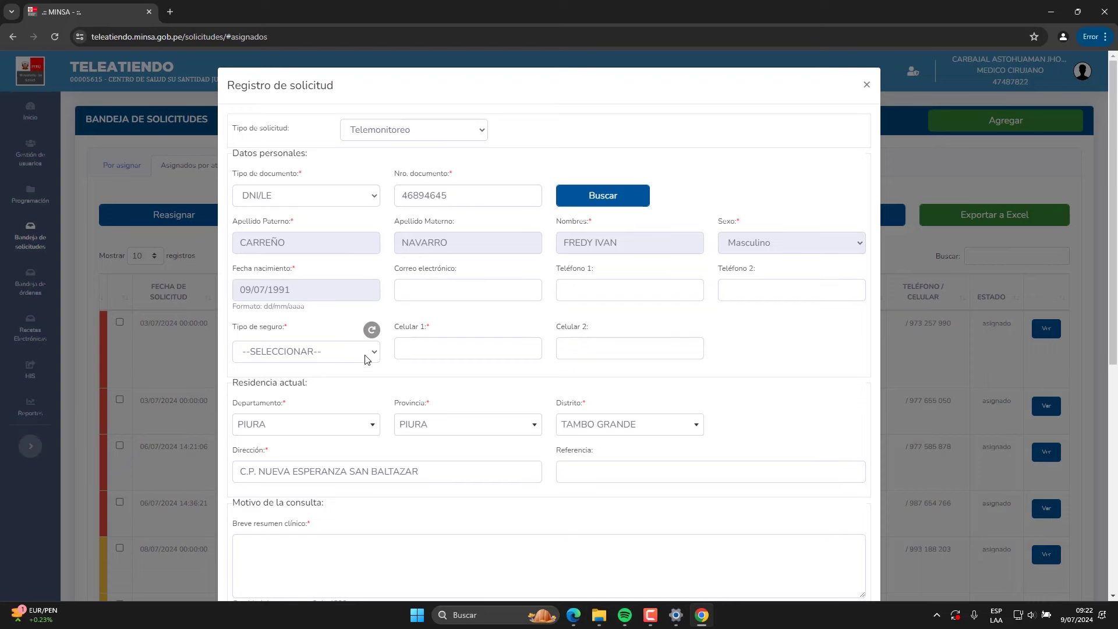
{"action": "scroll", "coordinate": [543, 330], "scroll_direction": "down", "scroll_amount": 1}
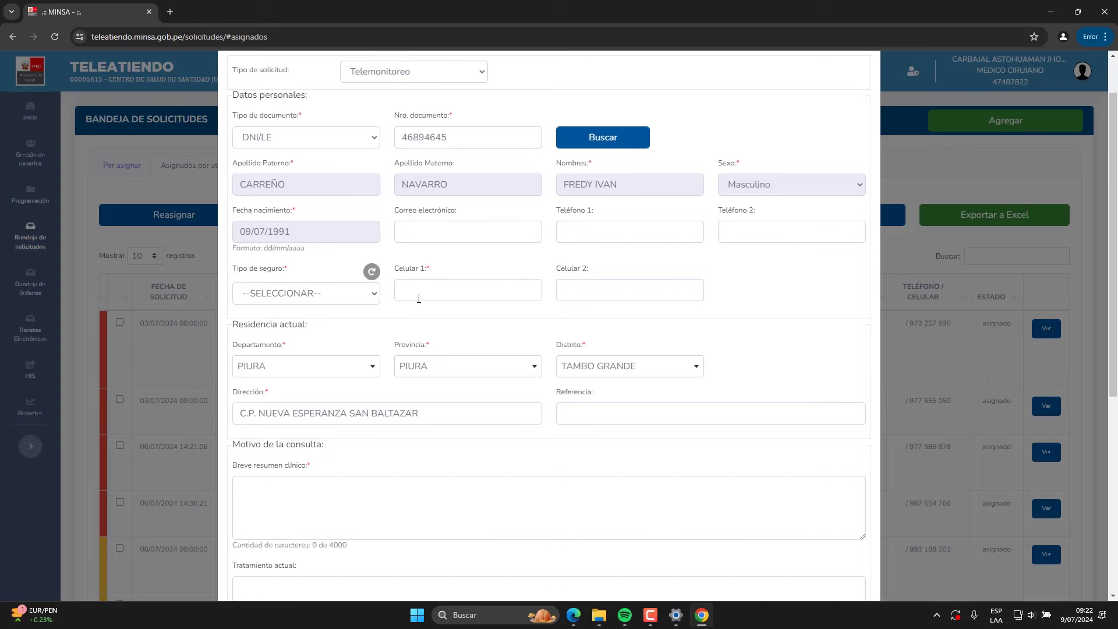
{"action": "left_click", "coordinate": [353, 295]}
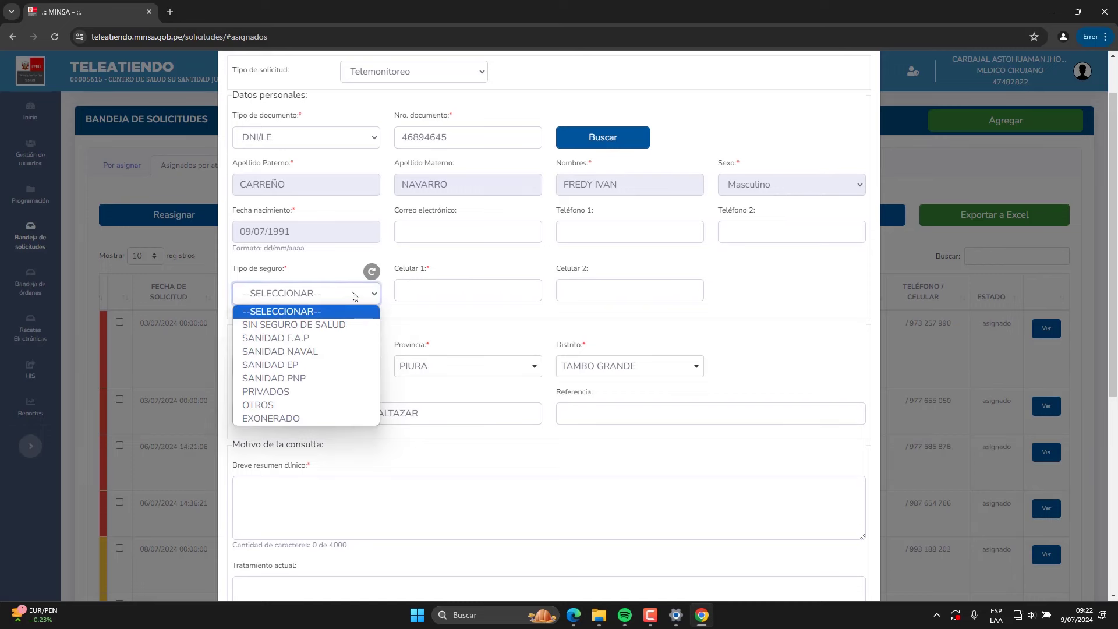
{"action": "left_click", "coordinate": [335, 326]}
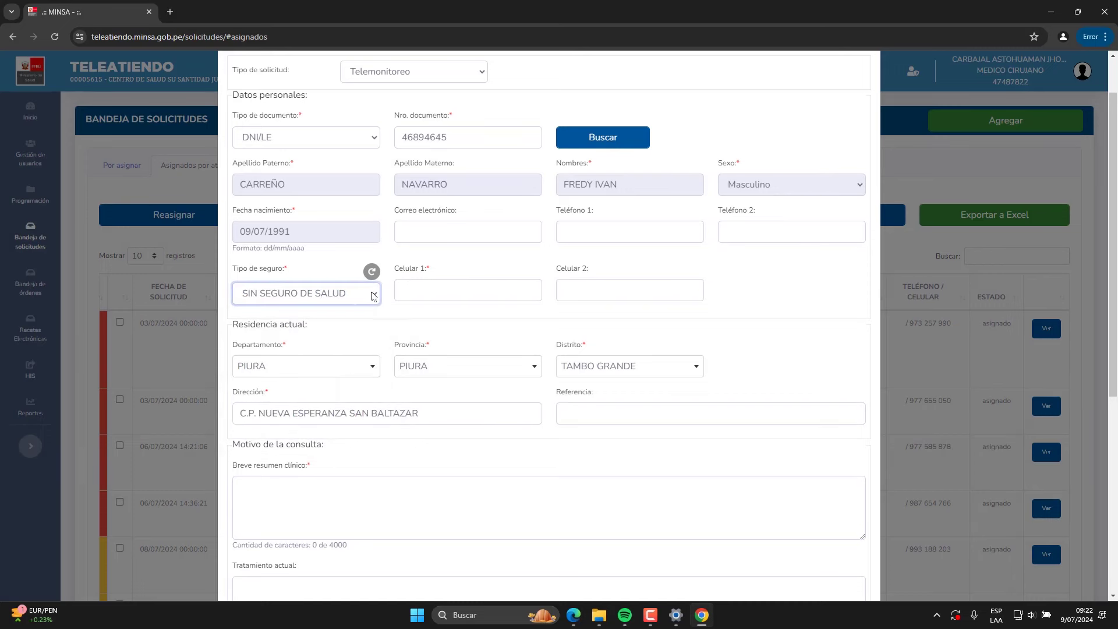
{"action": "left_click", "coordinate": [318, 297]}
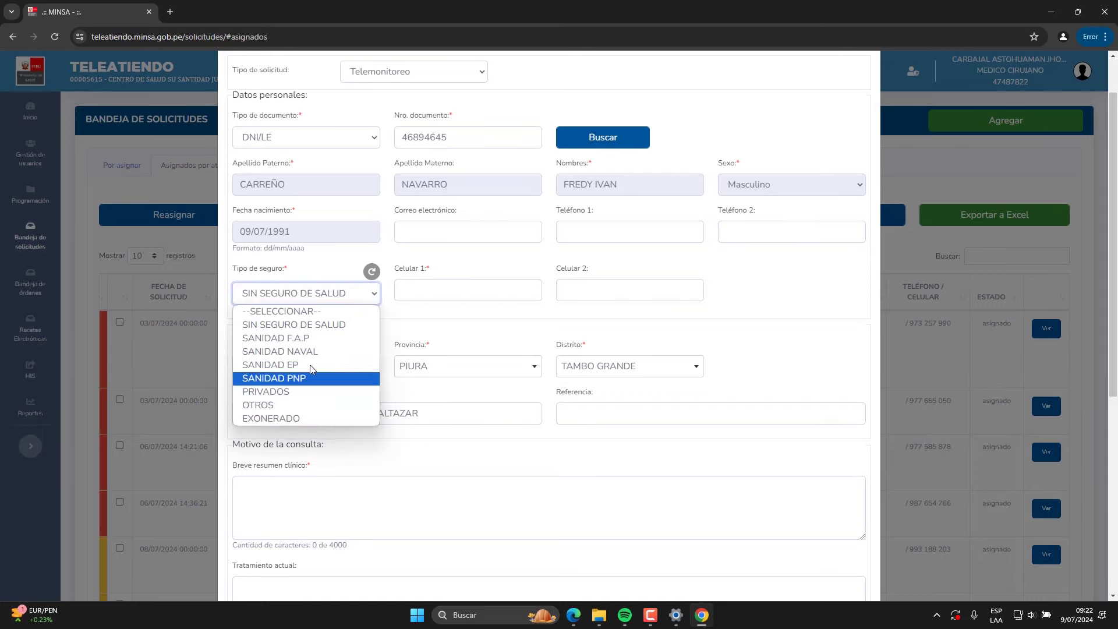
{"action": "left_click", "coordinate": [312, 404]}
Set the residence department and province both to LIMA
{"action": "left_click", "coordinate": [429, 291]}
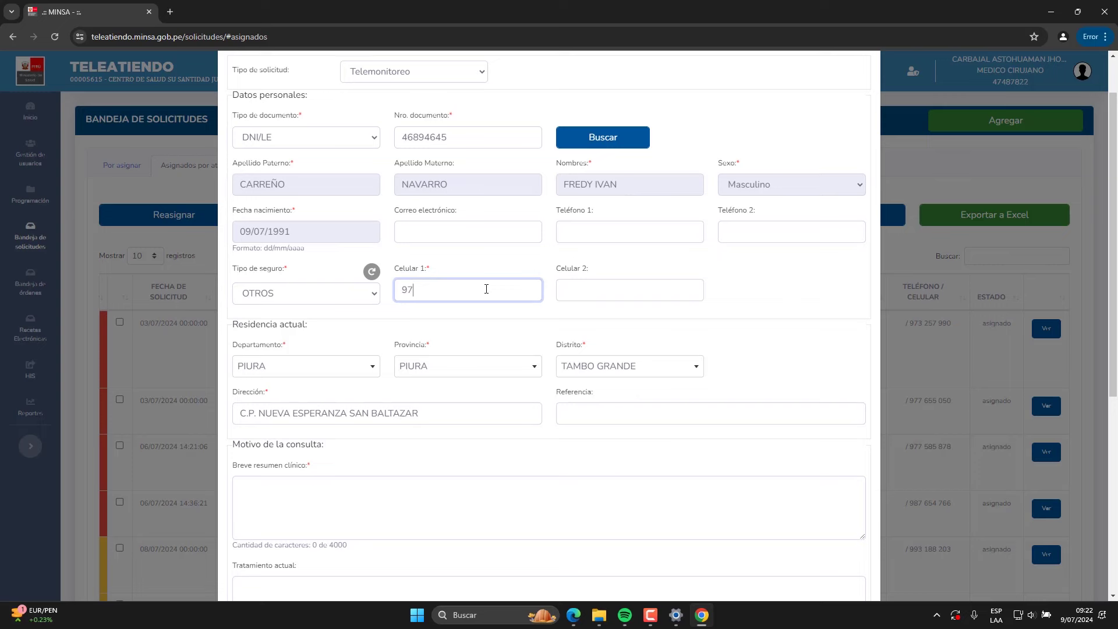
{"action": "left_click", "coordinate": [287, 370]}
{"action": "left_click", "coordinate": [358, 351]}
{"action": "scroll", "coordinate": [388, 351], "scroll_direction": "down", "scroll_amount": 1}
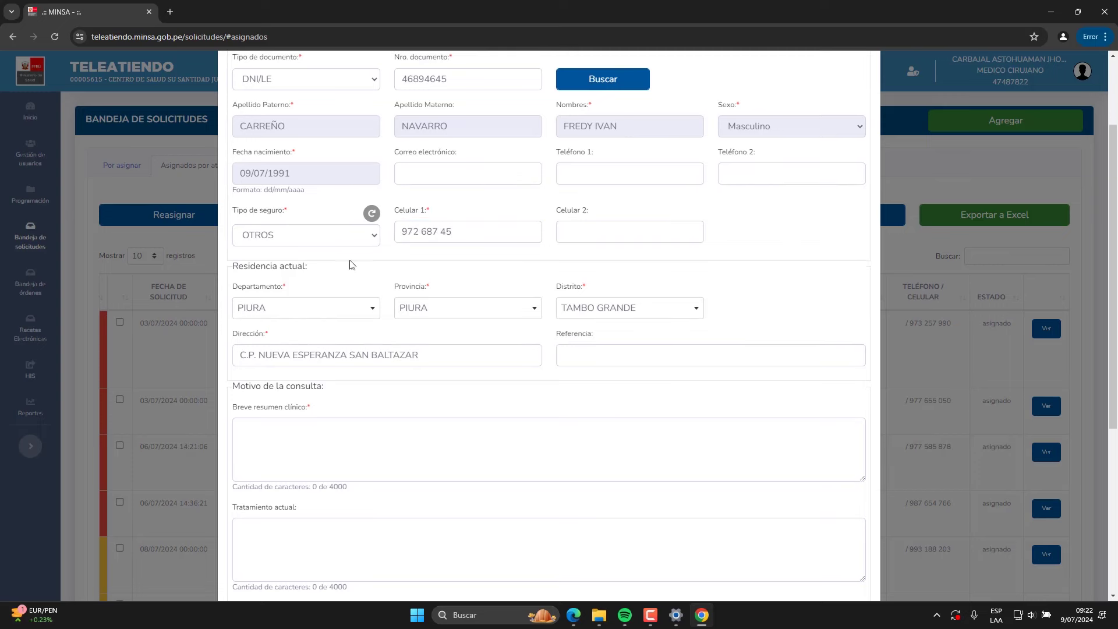
{"action": "left_click", "coordinate": [324, 310]}
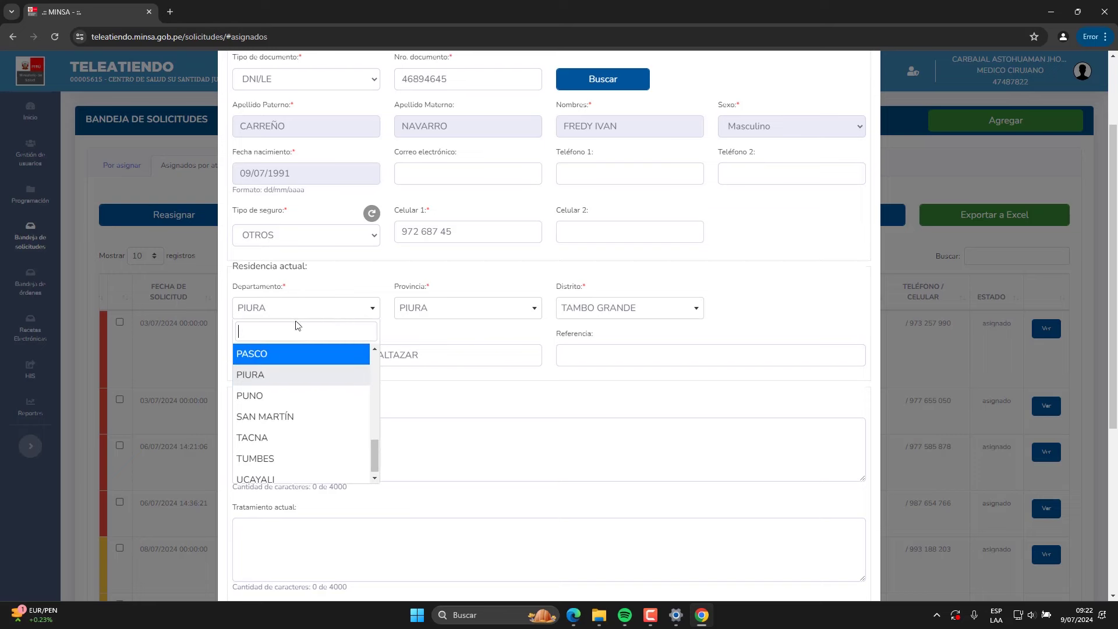
{"action": "type", "text": "lim"}
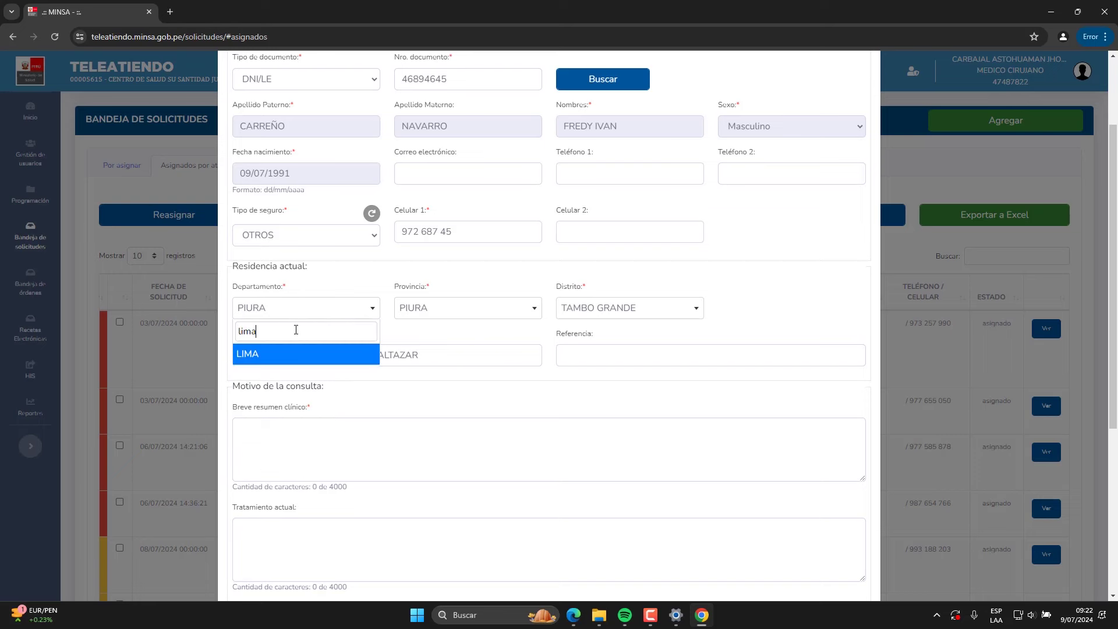
{"action": "type", "text": "a"}
{"action": "left_click", "coordinate": [304, 355]}
{"action": "left_click", "coordinate": [461, 309]}
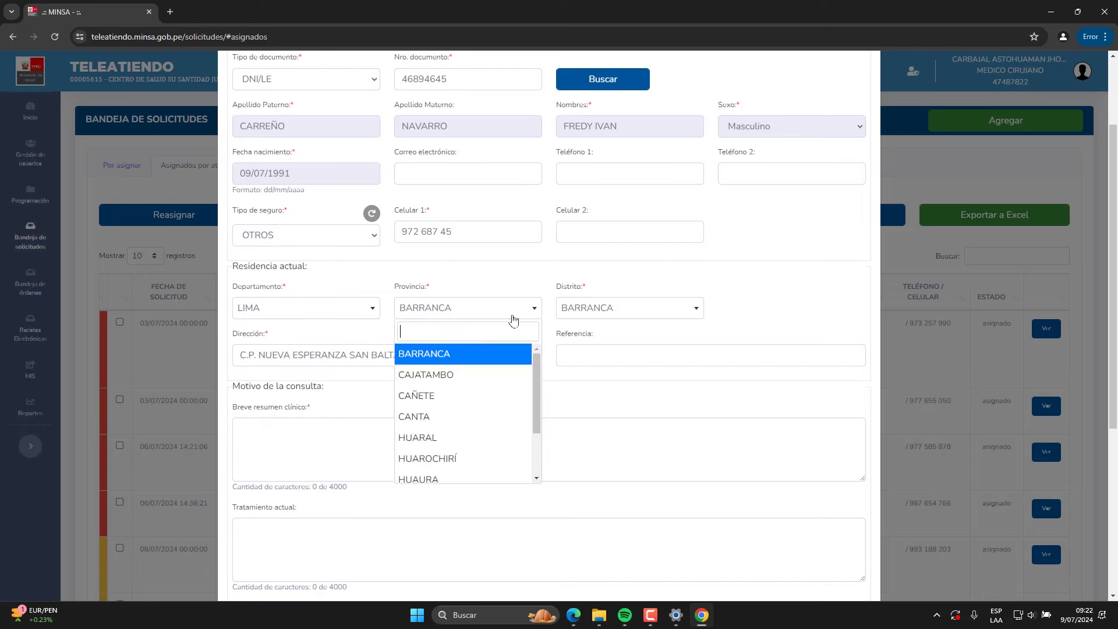
{"action": "scroll", "coordinate": [456, 448], "scroll_direction": "down", "scroll_amount": 1}
{"action": "left_click", "coordinate": [446, 431]}
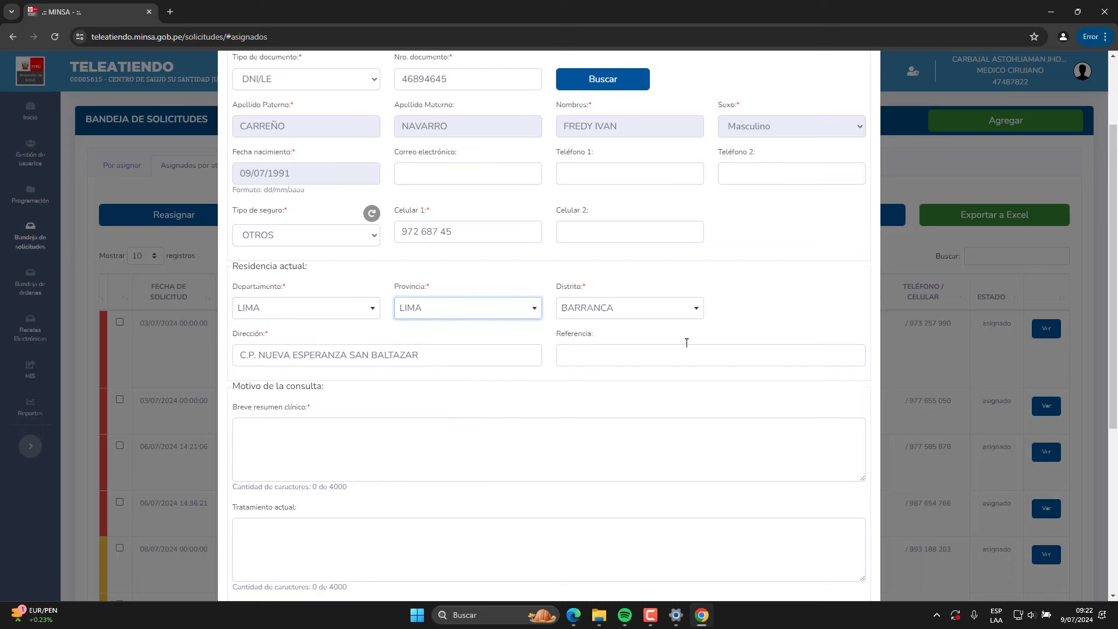
Choose SAN JUAN DE LURIGANCHO as the district by searching 'san juan'
{"action": "left_click", "coordinate": [628, 307]}
{"action": "scroll", "coordinate": [632, 396], "scroll_direction": "down", "scroll_amount": 3}
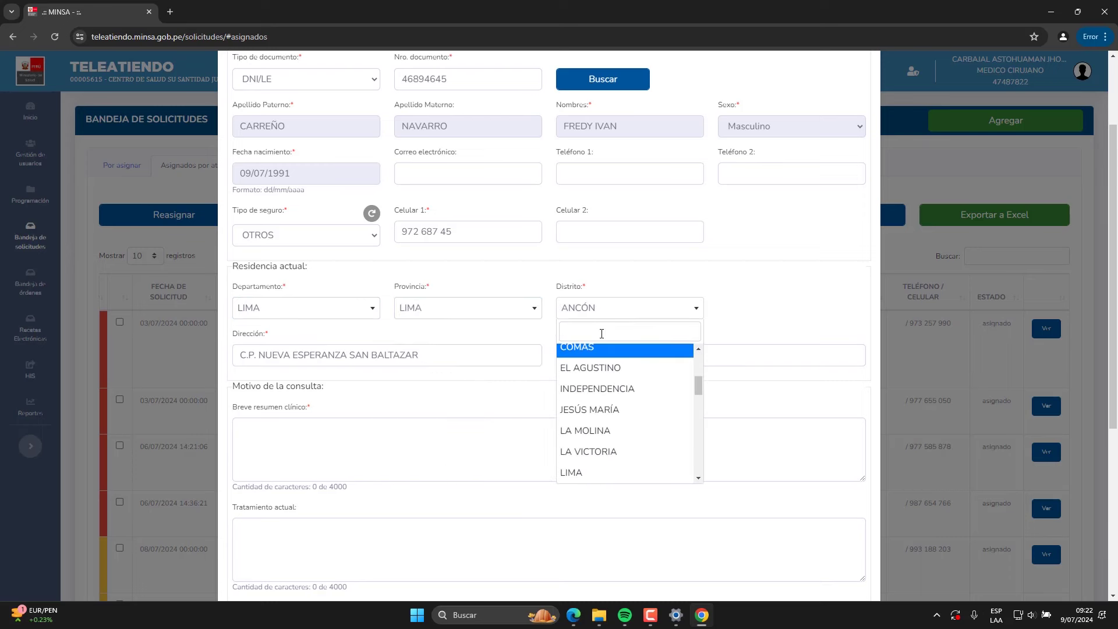
{"action": "type", "text": "san juan"}
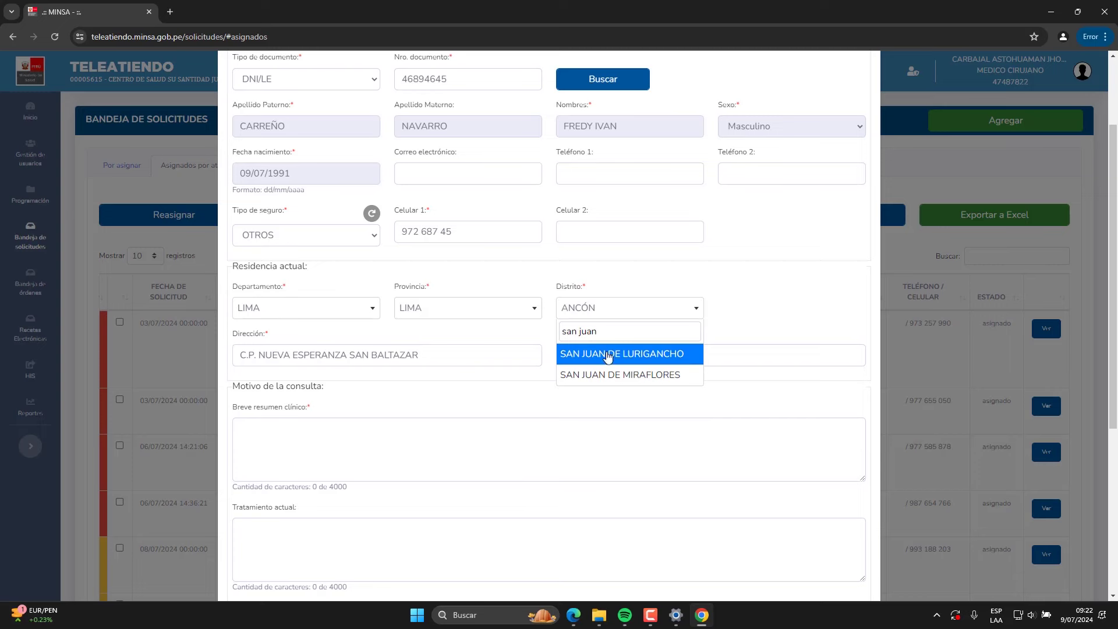
{"action": "left_click", "coordinate": [596, 352]}
{"action": "left_click", "coordinate": [433, 351]}
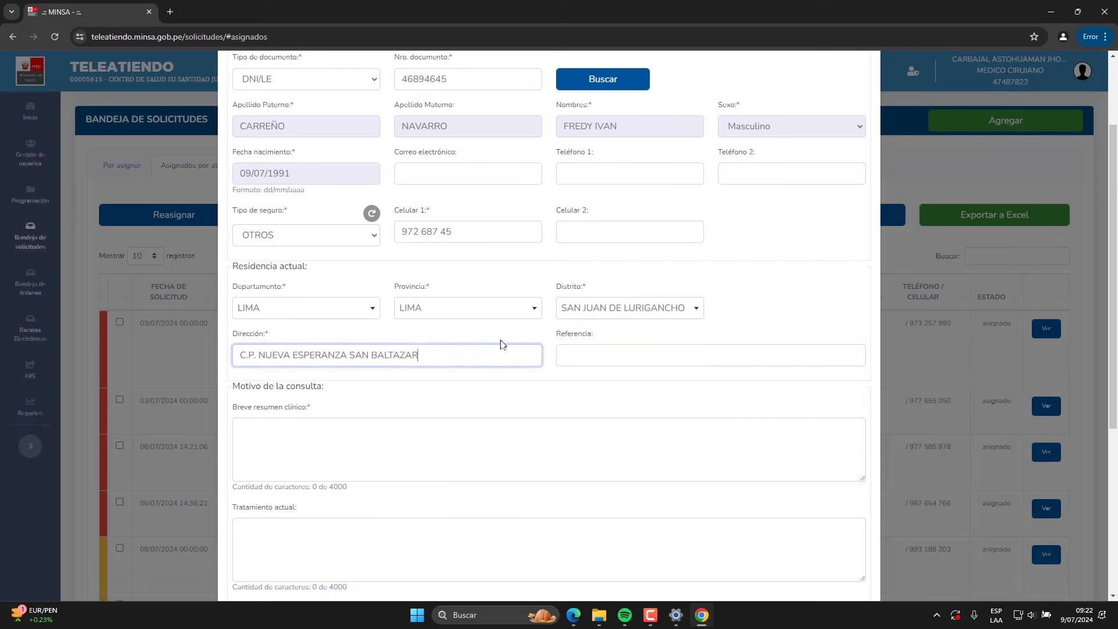
{"action": "scroll", "coordinate": [302, 344], "scroll_direction": "down", "scroll_amount": 2}
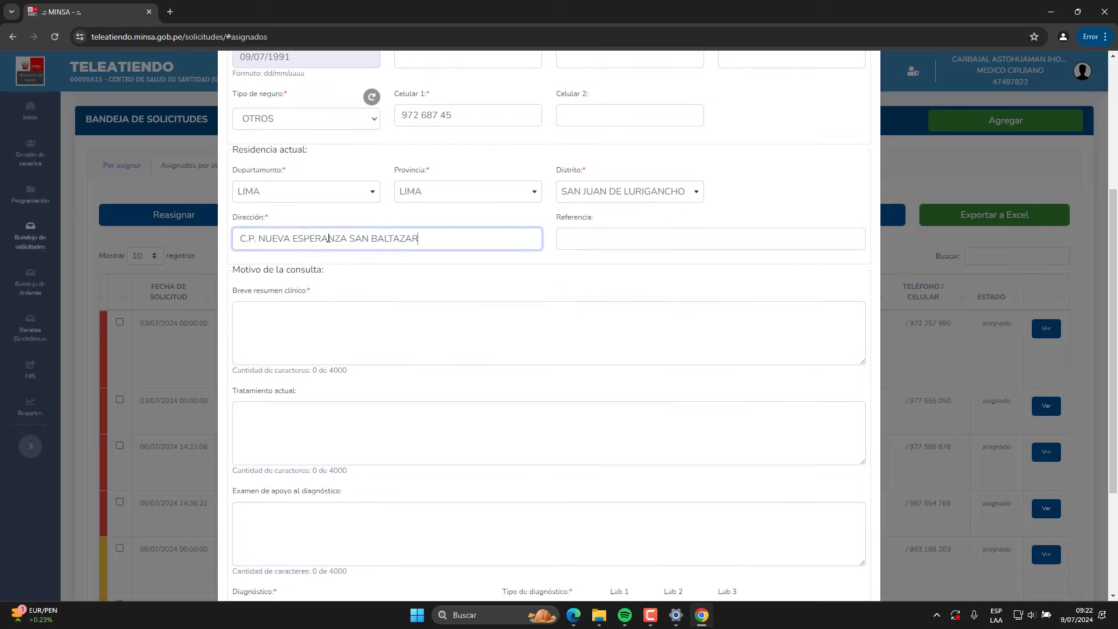
Enter 'breve resumen clinico' as the brief clinical summary
{"action": "left_click", "coordinate": [338, 321]}
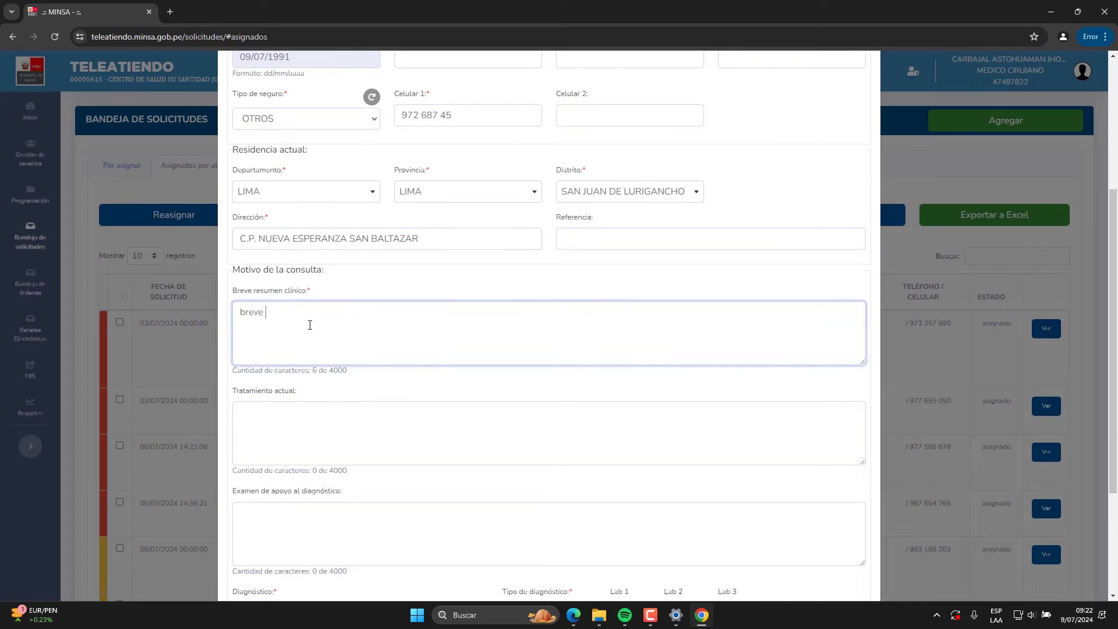
{"action": "type", "text": "breve resumen clinico"}
{"action": "scroll", "coordinate": [310, 325], "scroll_direction": "down", "scroll_amount": 3}
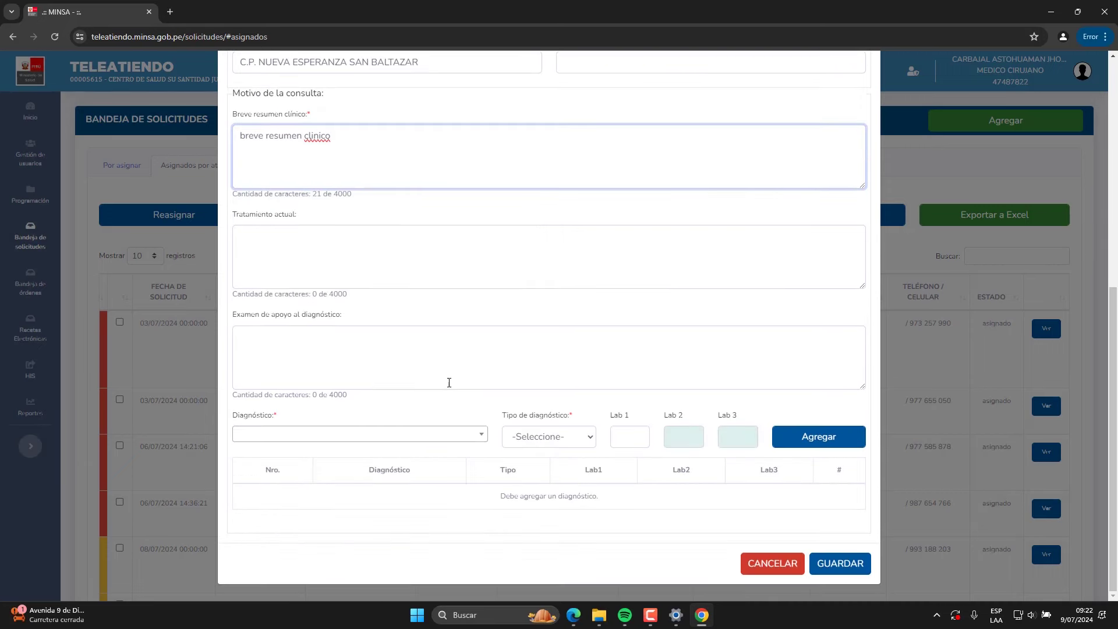
Add diagnosis A97.0 dengue without warning signs with type Repetitivo
{"action": "left_click", "coordinate": [315, 438]}
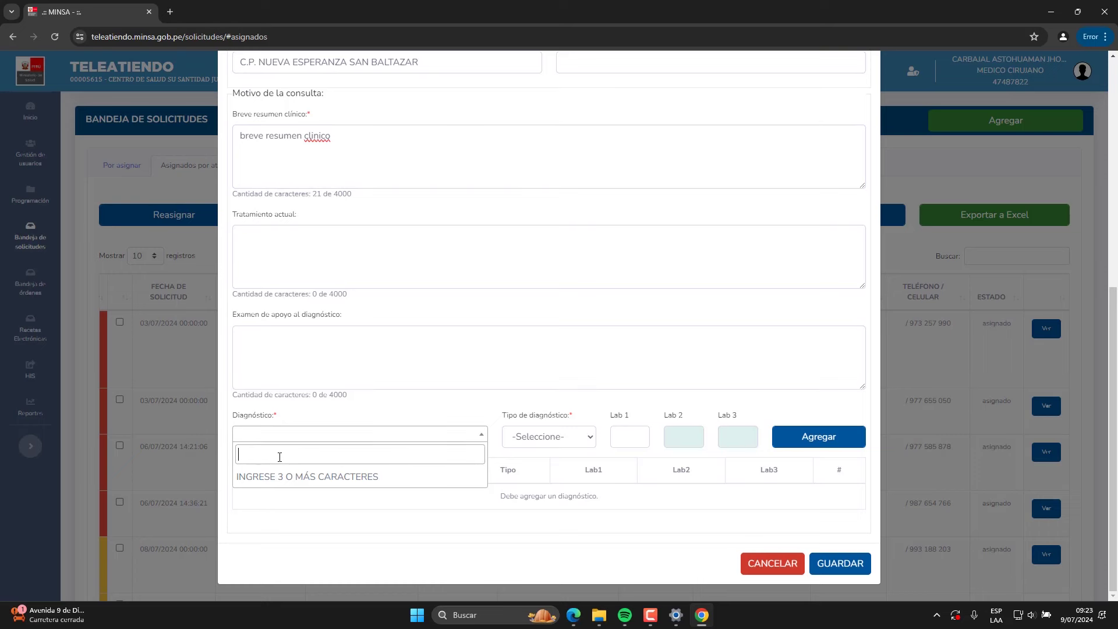
{"action": "type", "text": "a97"}
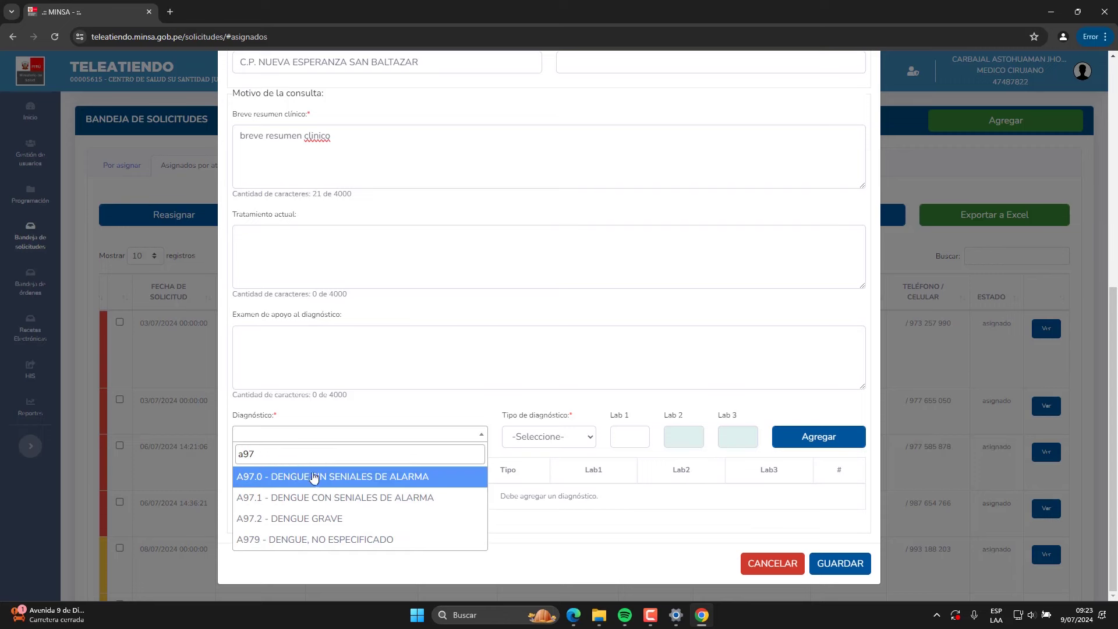
{"action": "left_click", "coordinate": [339, 479]}
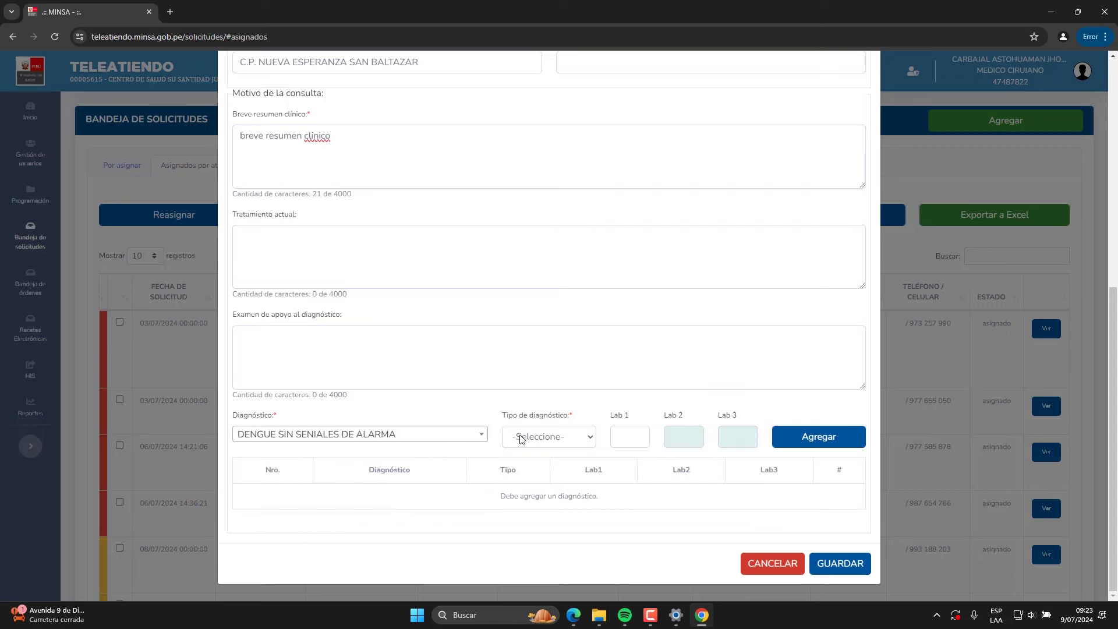
{"action": "left_click", "coordinate": [538, 437]}
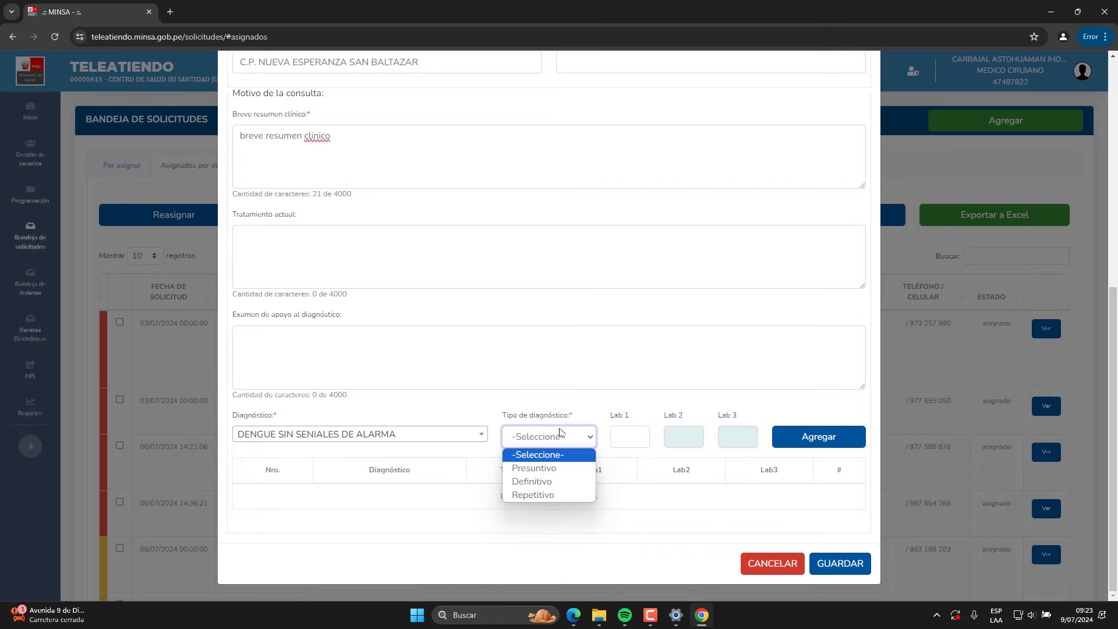
{"action": "left_click", "coordinate": [524, 495]}
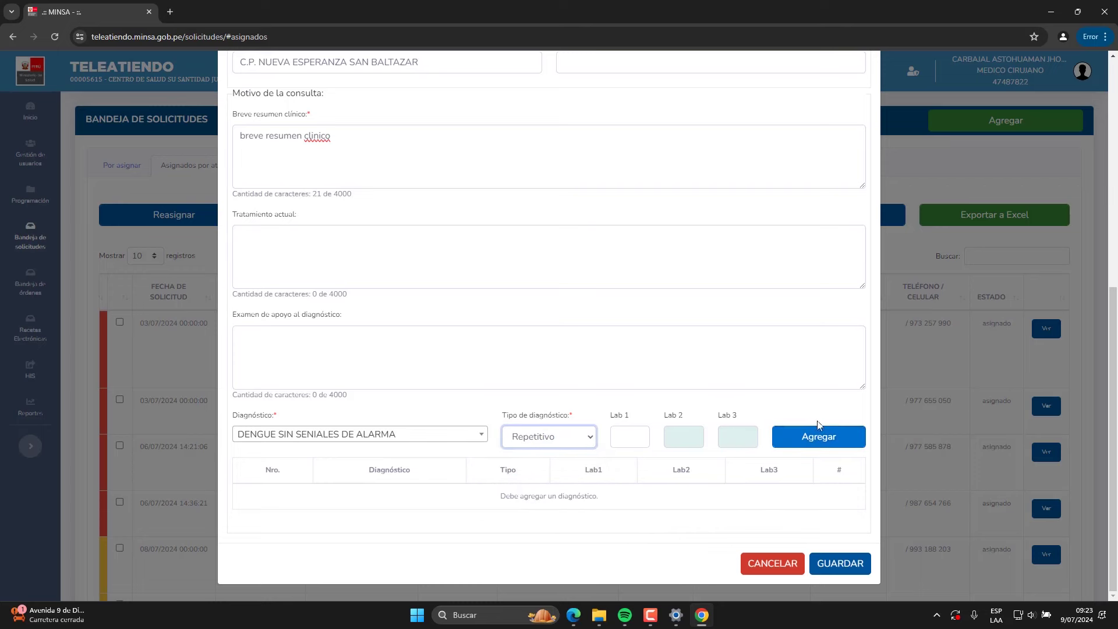
{"action": "left_click", "coordinate": [842, 442]}
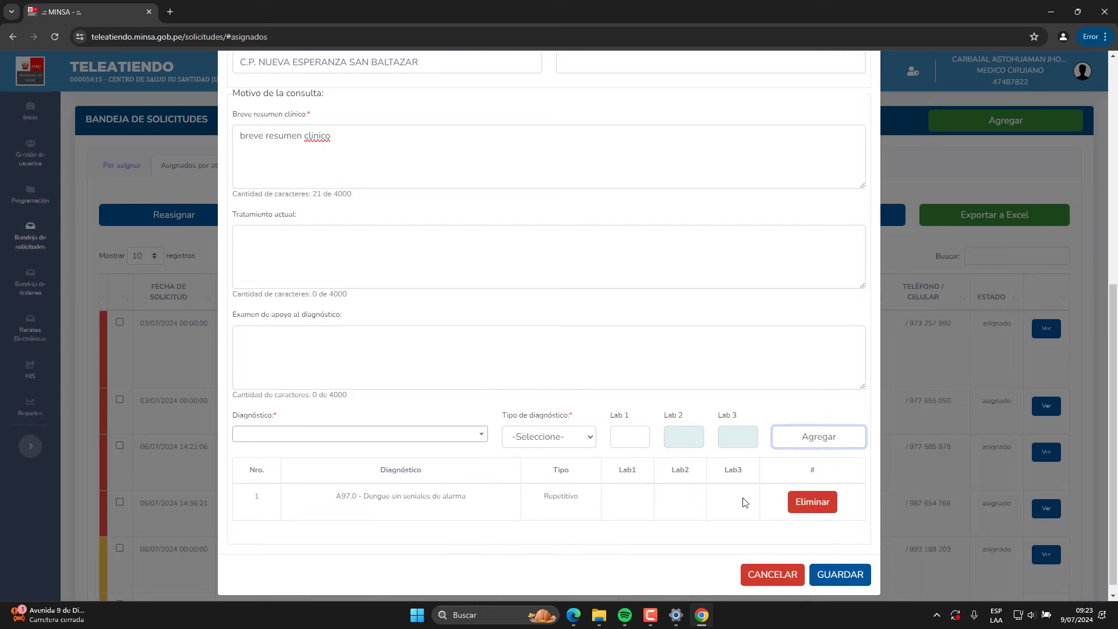
{"action": "scroll", "coordinate": [622, 485], "scroll_direction": "down", "scroll_amount": 1}
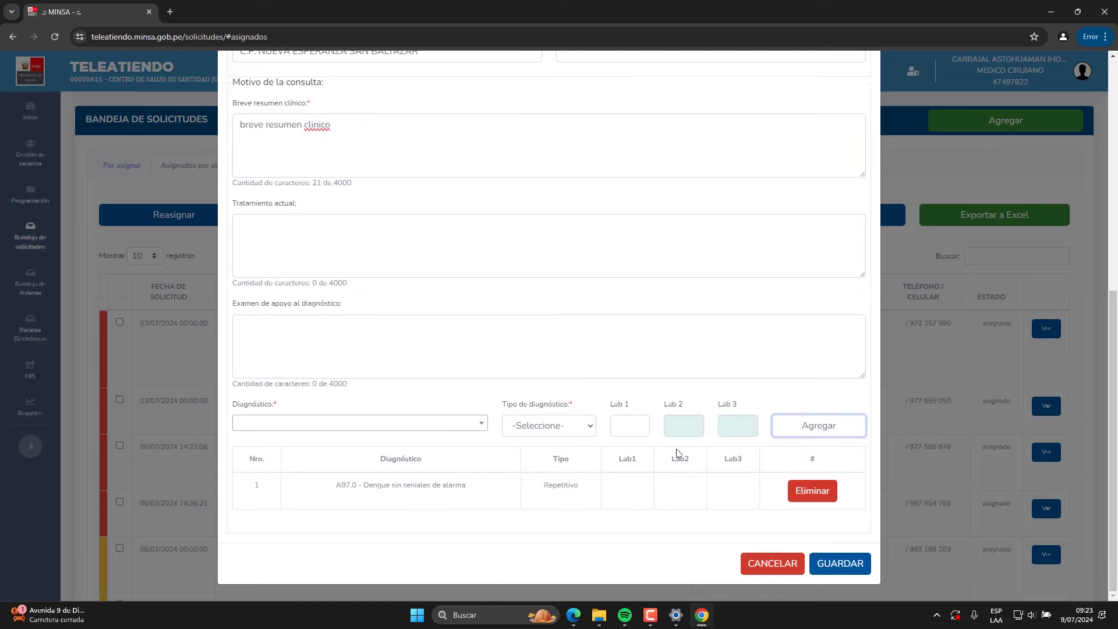
Save the request and confirm with SI
{"action": "scroll", "coordinate": [699, 484], "scroll_direction": "up", "scroll_amount": 1}
{"action": "scroll", "coordinate": [786, 490], "scroll_direction": "down", "scroll_amount": 1}
{"action": "left_click", "coordinate": [850, 564]}
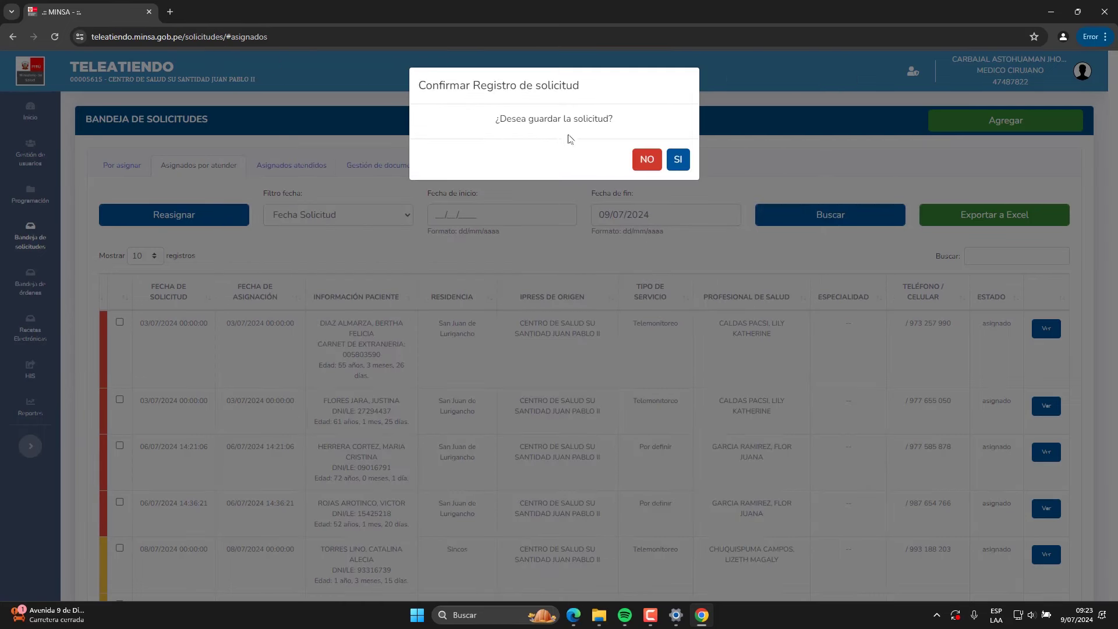
{"action": "left_click", "coordinate": [678, 159]}
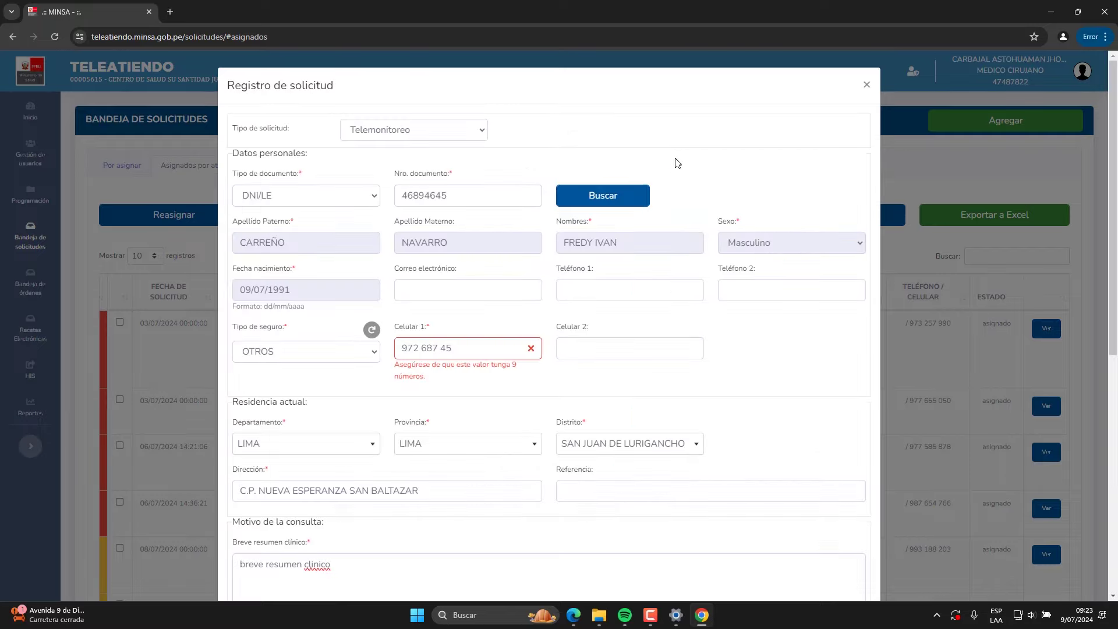
Recheck the Celular 1 number, then save the request again
{"action": "left_click", "coordinate": [491, 347]}
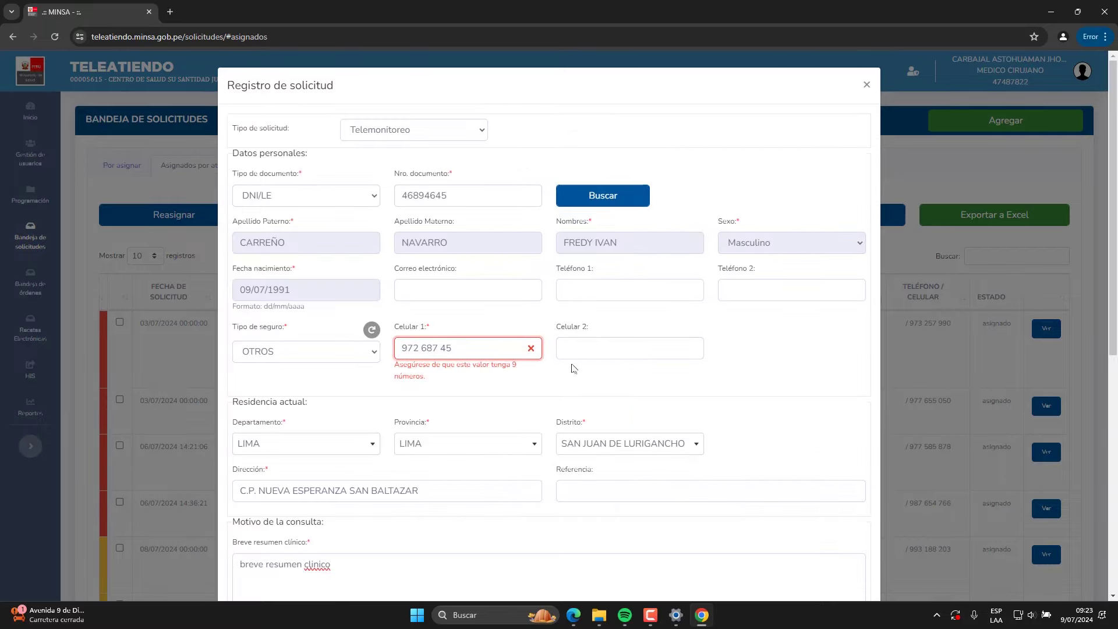
{"action": "scroll", "coordinate": [641, 407], "scroll_direction": "down", "scroll_amount": 8}
{"action": "scroll", "coordinate": [583, 439], "scroll_direction": "up", "scroll_amount": 4}
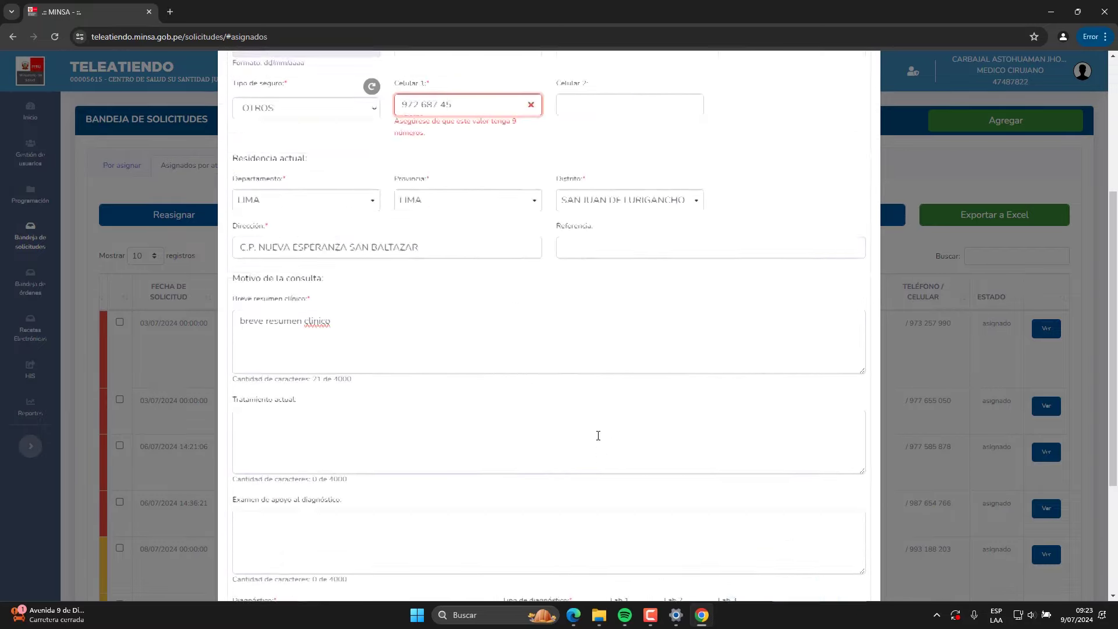
{"action": "scroll", "coordinate": [583, 435], "scroll_direction": "up", "scroll_amount": 3}
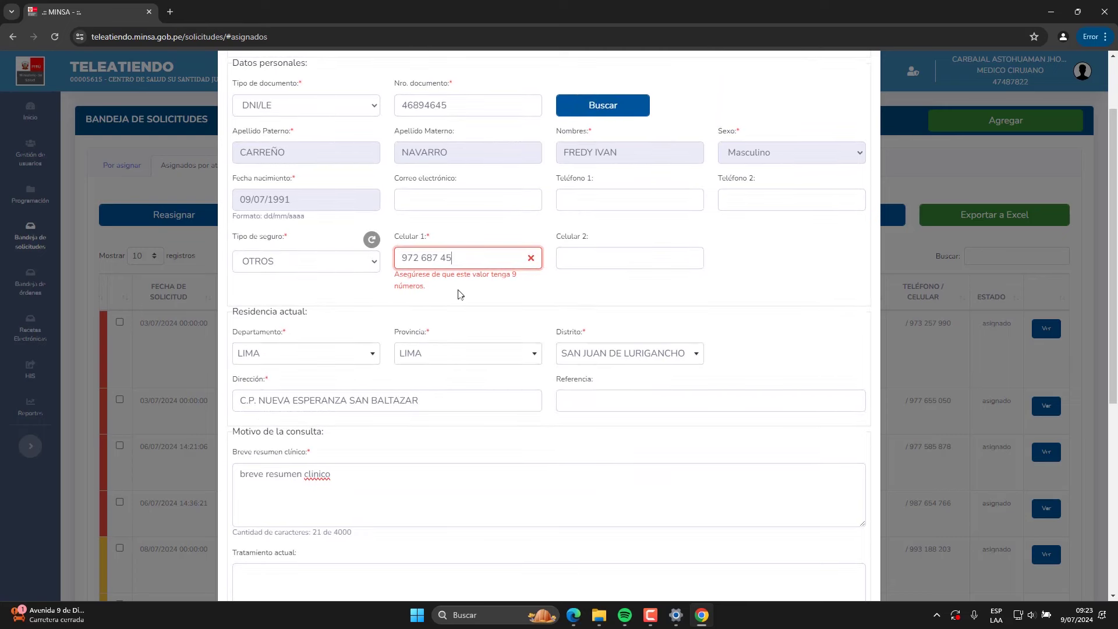
{"action": "scroll", "coordinate": [421, 235], "scroll_direction": "up", "scroll_amount": 2}
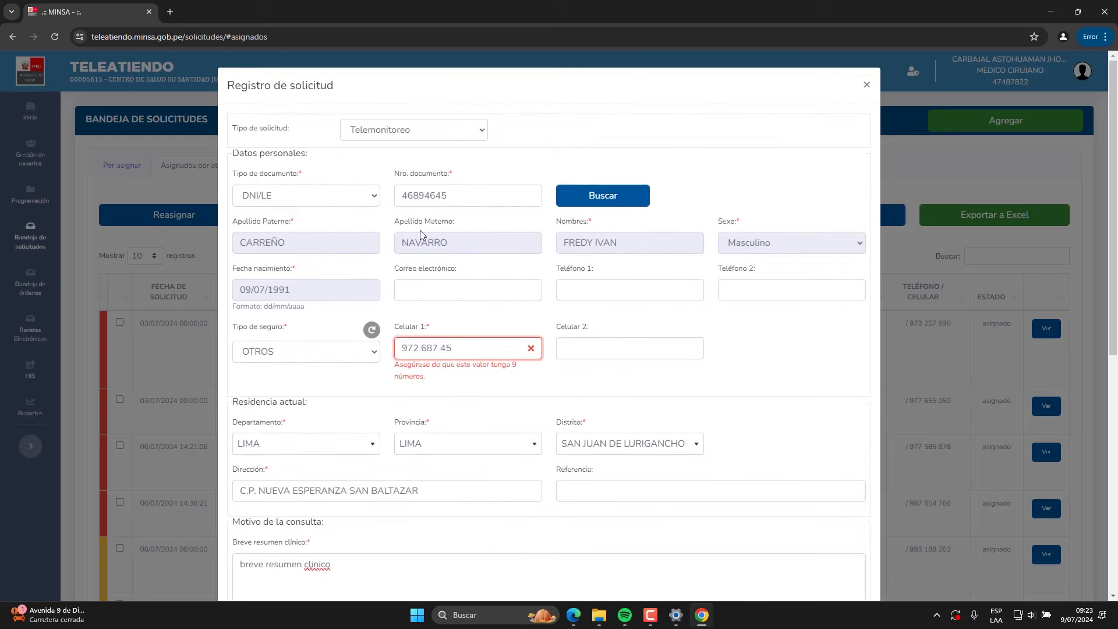
{"action": "left_click", "coordinate": [464, 353]}
{"action": "scroll", "coordinate": [472, 349], "scroll_direction": "down", "scroll_amount": 8}
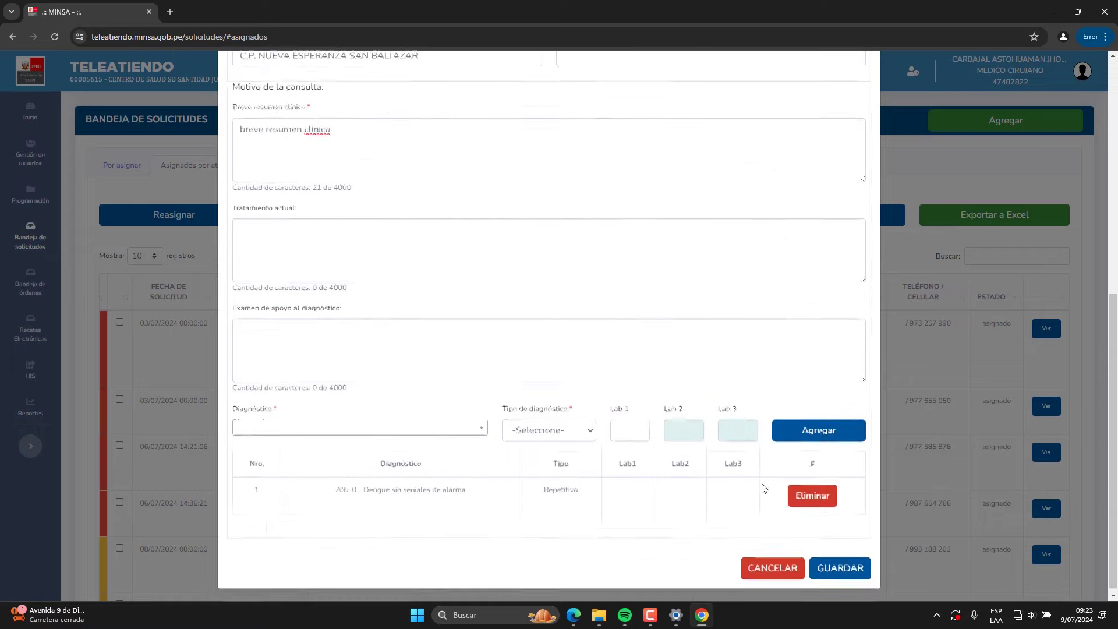
{"action": "left_click", "coordinate": [848, 563]}
Confirm the registration and choose 'SI, ATENDER AHORA' to load the Registro de atención form
{"action": "left_click", "coordinate": [678, 160]}
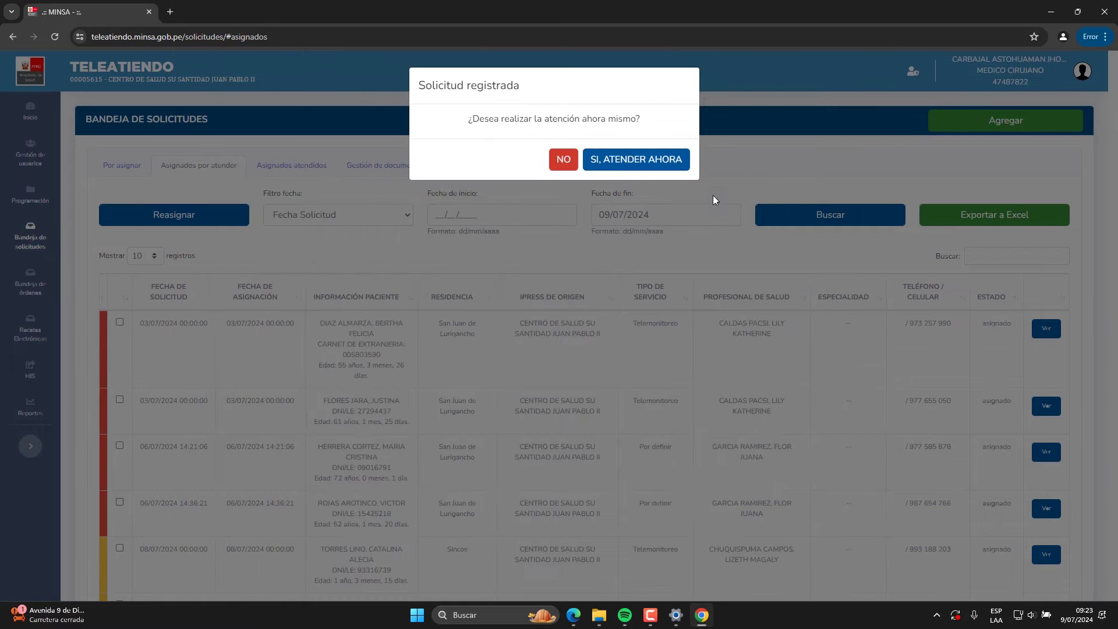
{"action": "left_click", "coordinate": [596, 166]}
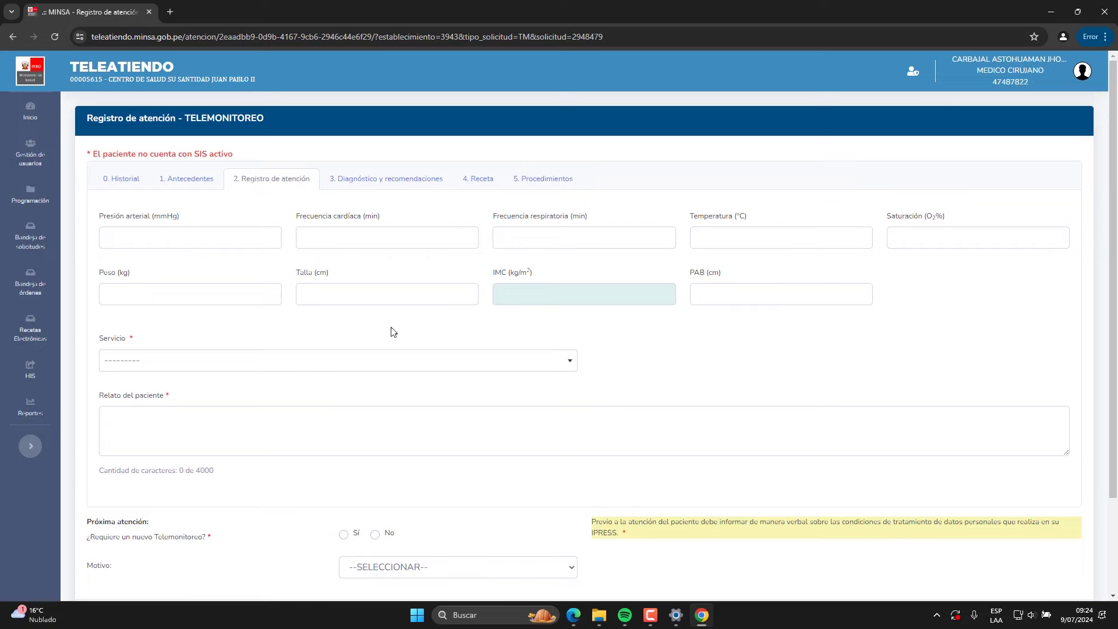
{"action": "scroll", "coordinate": [391, 331], "scroll_direction": "down", "scroll_amount": 3}
{"action": "scroll", "coordinate": [361, 323], "scroll_direction": "up", "scroll_amount": 3}
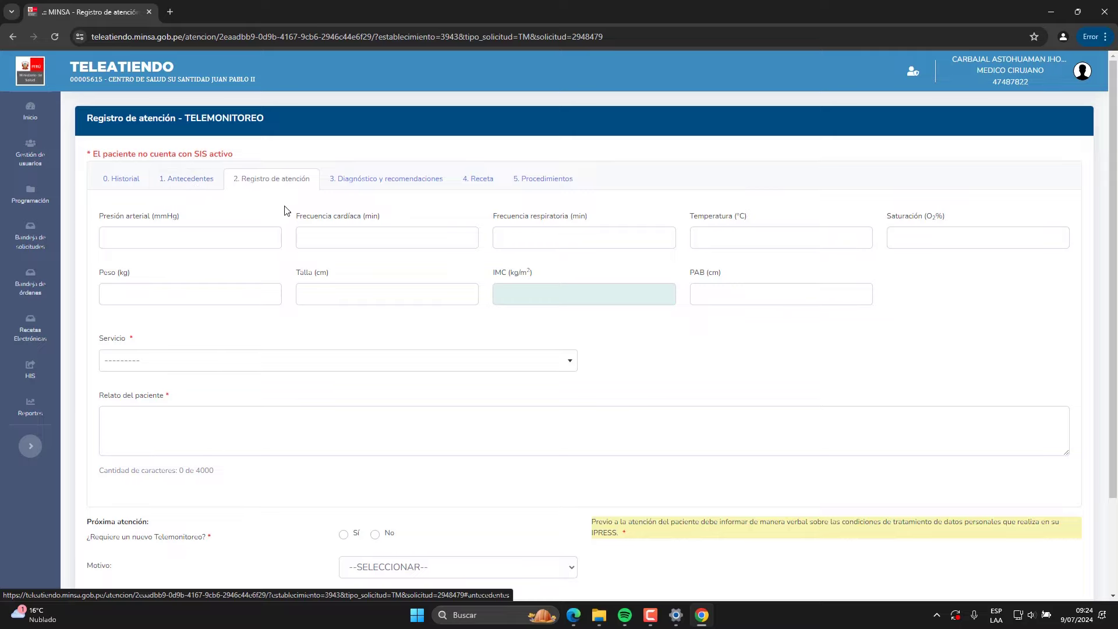
Set the attention's service to MEDICINA GENERAL
{"action": "scroll", "coordinate": [392, 327], "scroll_direction": "down", "scroll_amount": 3}
{"action": "scroll", "coordinate": [393, 327], "scroll_direction": "up", "scroll_amount": 3}
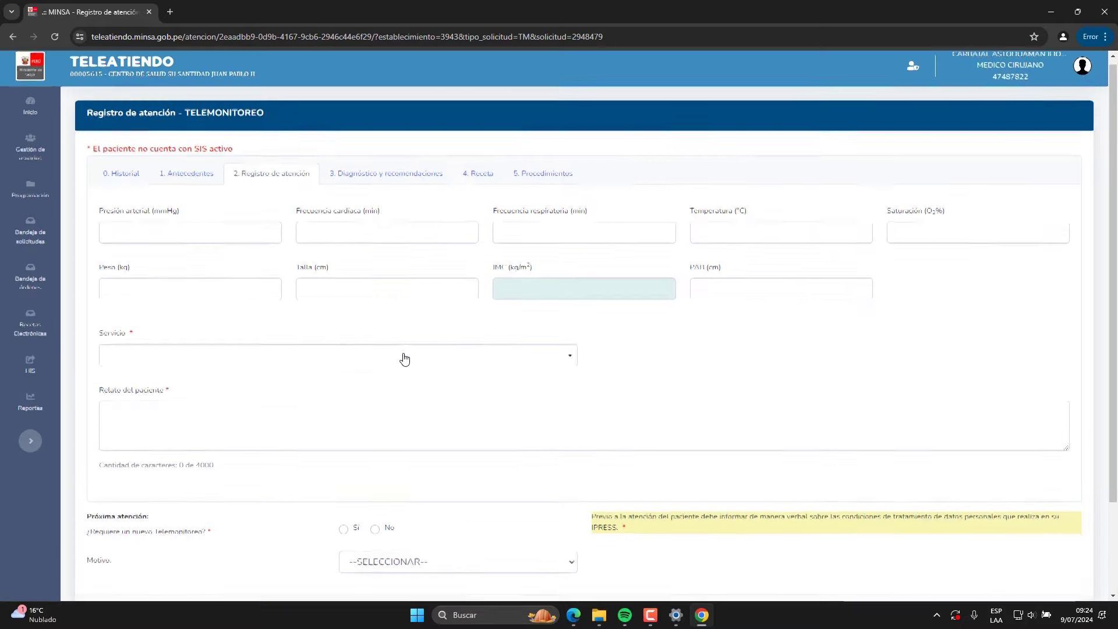
{"action": "scroll", "coordinate": [350, 343], "scroll_direction": "down", "scroll_amount": 2}
{"action": "left_click", "coordinate": [192, 316]}
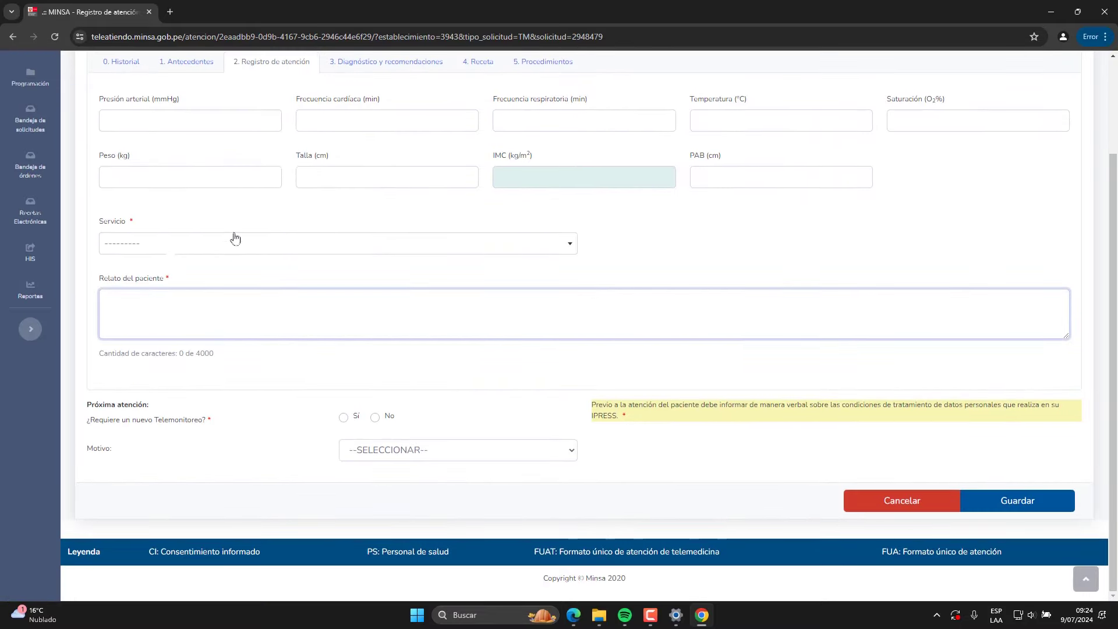
{"action": "scroll", "coordinate": [452, 319], "scroll_direction": "up", "scroll_amount": 2}
{"action": "left_click", "coordinate": [360, 371]}
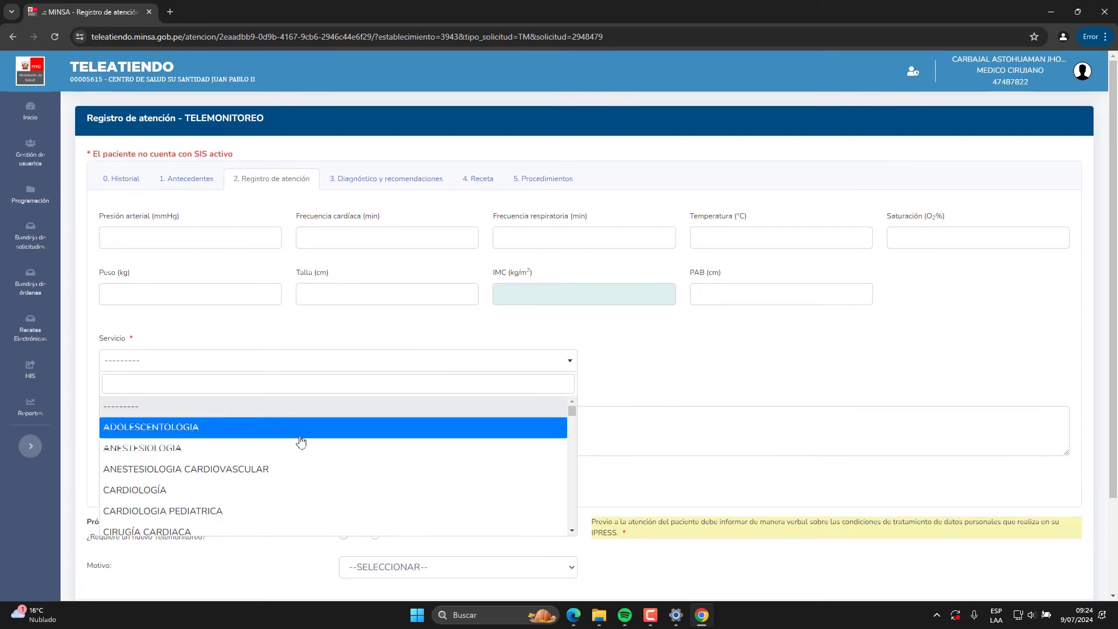
{"action": "scroll", "coordinate": [300, 443], "scroll_direction": "down", "scroll_amount": 3}
{"action": "type", "text": "m"}
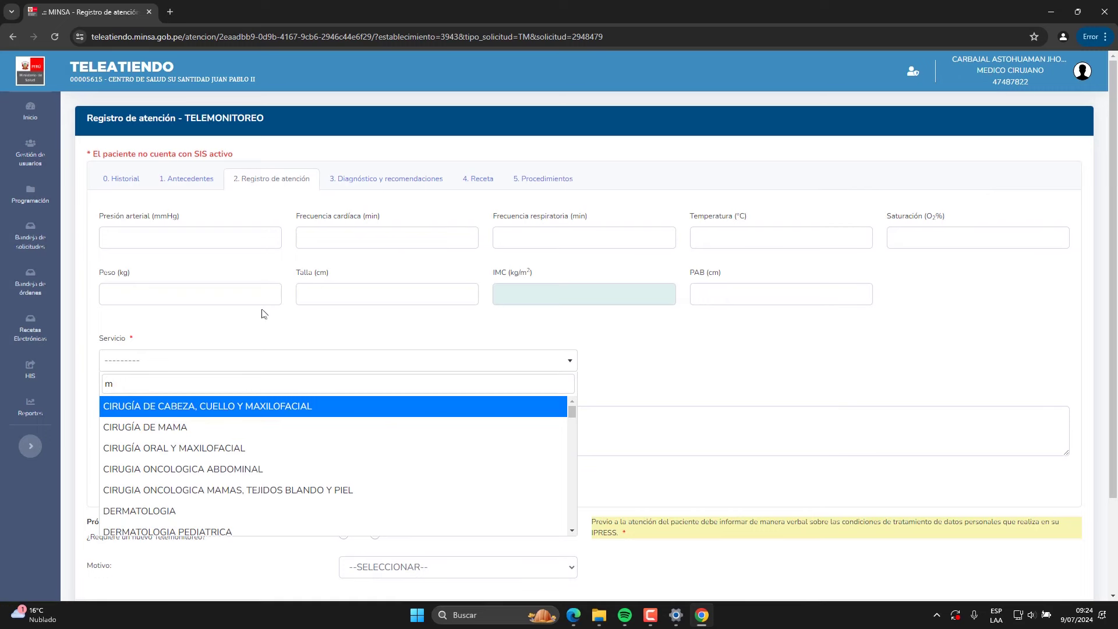
{"action": "type", "text": "edici"}
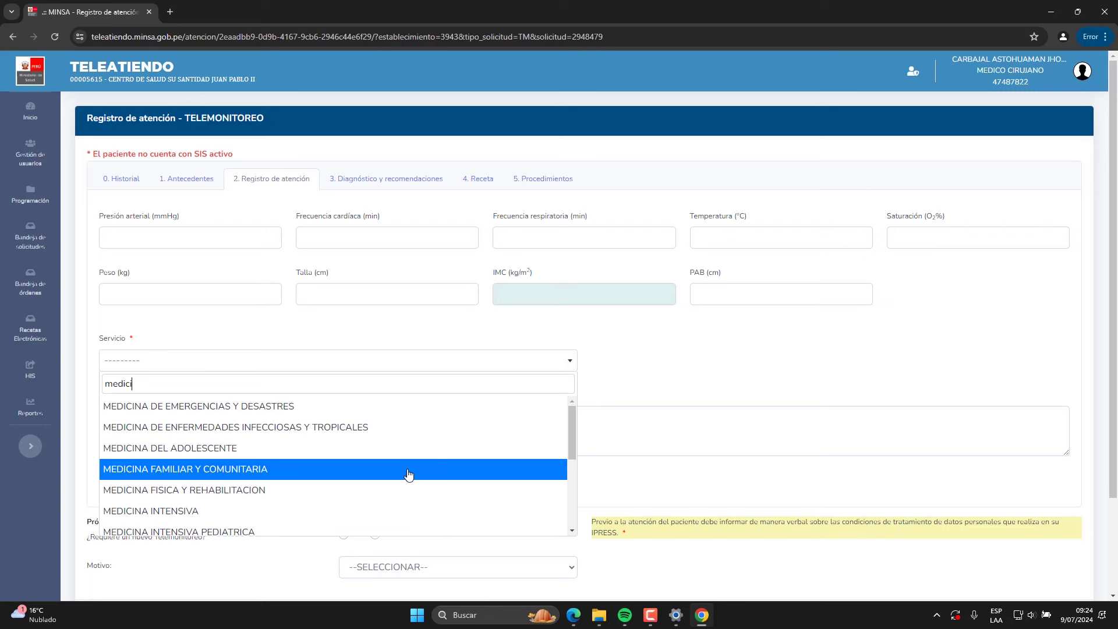
{"action": "type", "text": "na gene"}
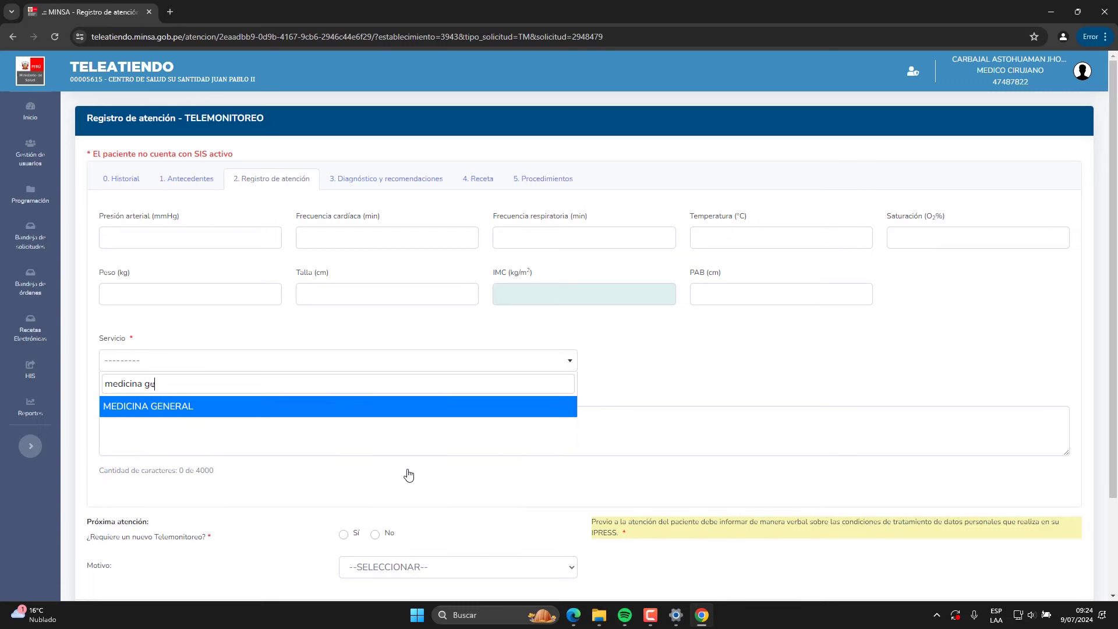
{"action": "left_click", "coordinate": [261, 415]}
{"action": "left_click", "coordinate": [693, 356]}
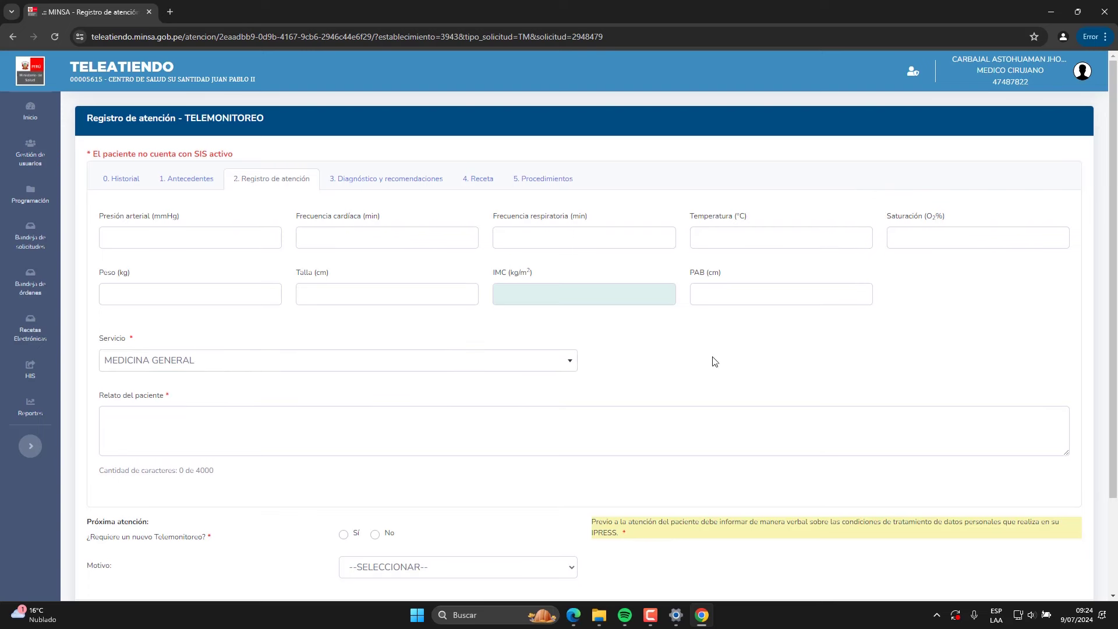
Enter 'relato del paciente' as the patient's account
{"action": "left_click", "coordinate": [151, 434]}
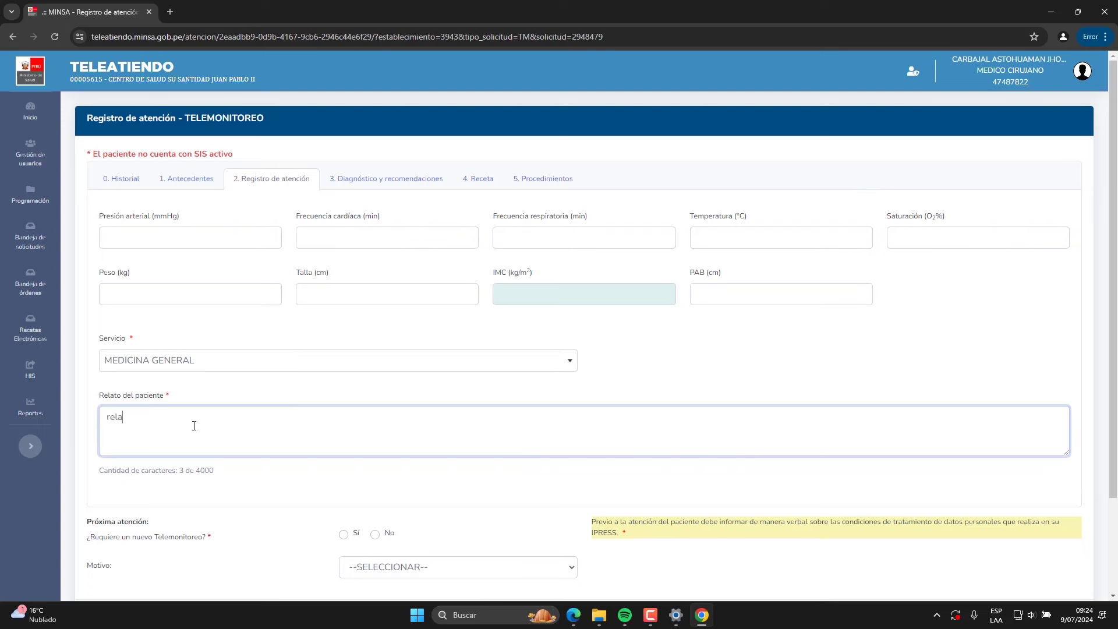
{"action": "type", "text": "relato del paciente"}
{"action": "scroll", "coordinate": [273, 415], "scroll_direction": "down", "scroll_amount": 2}
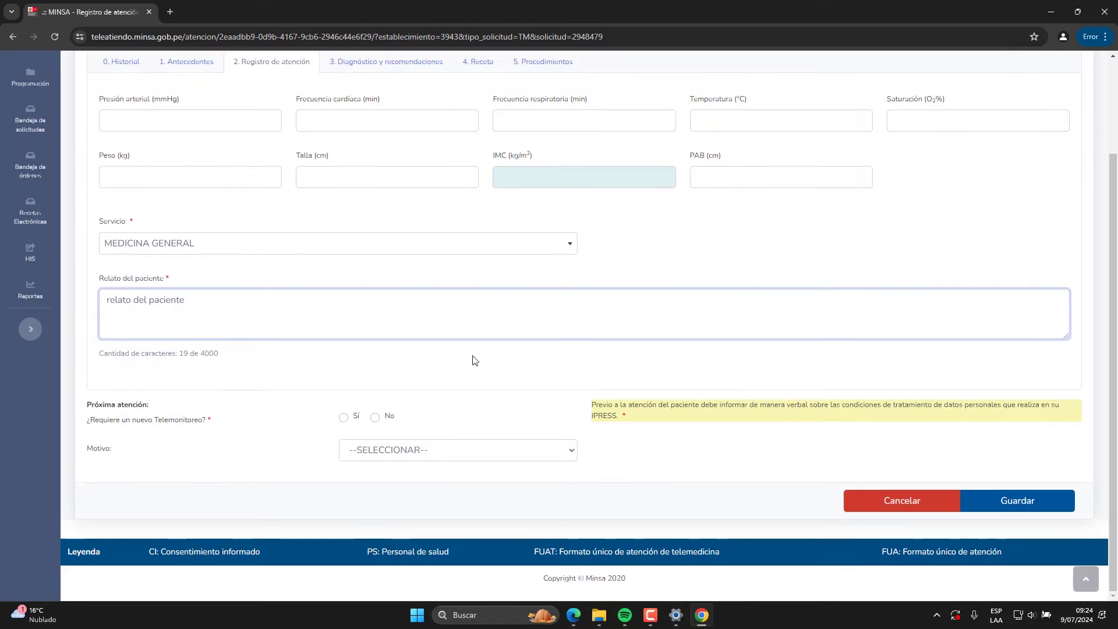
{"action": "scroll", "coordinate": [421, 349], "scroll_direction": "up", "scroll_amount": 2}
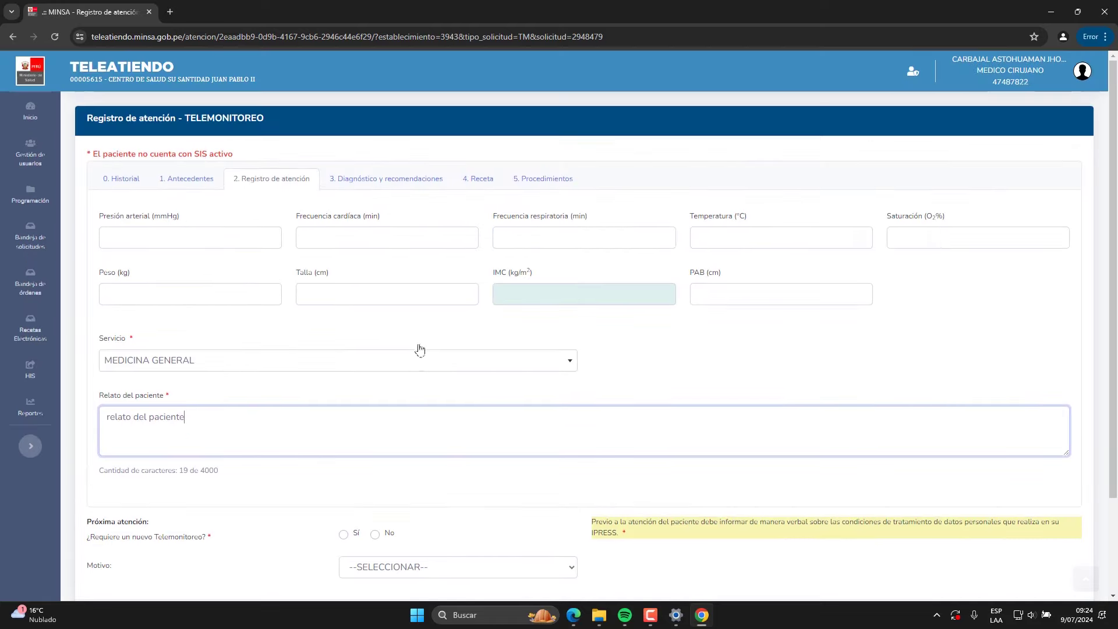
Enter the recommendation 'recomendacion' under Diagnóstico y recomendaciones, then view the Receta tab
{"action": "left_click", "coordinate": [367, 187]}
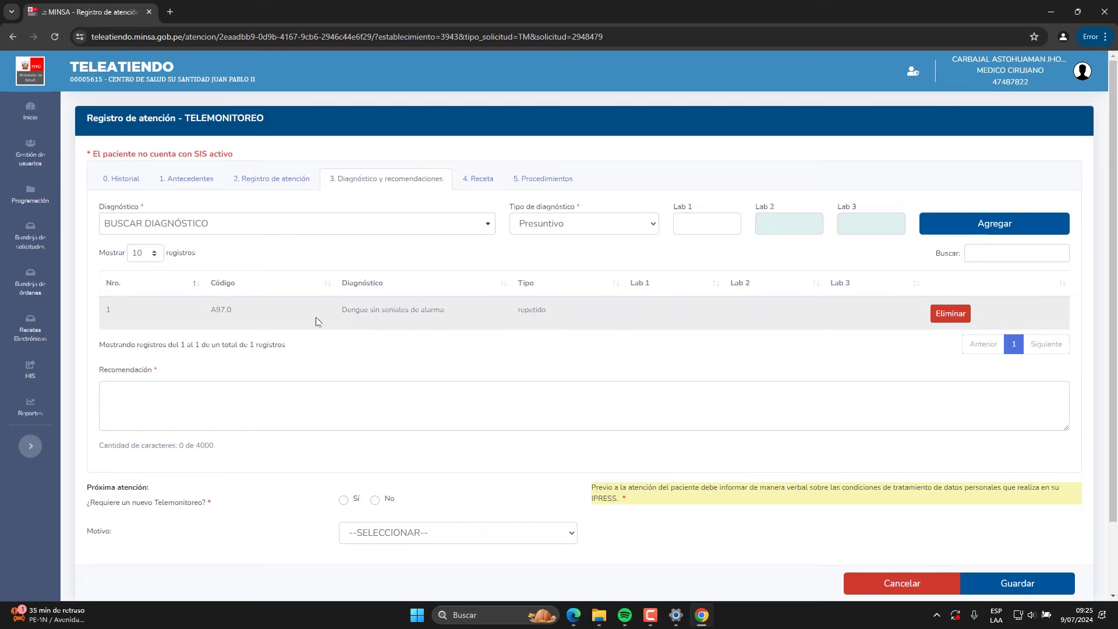
{"action": "scroll", "coordinate": [314, 312], "scroll_direction": "down", "scroll_amount": 1}
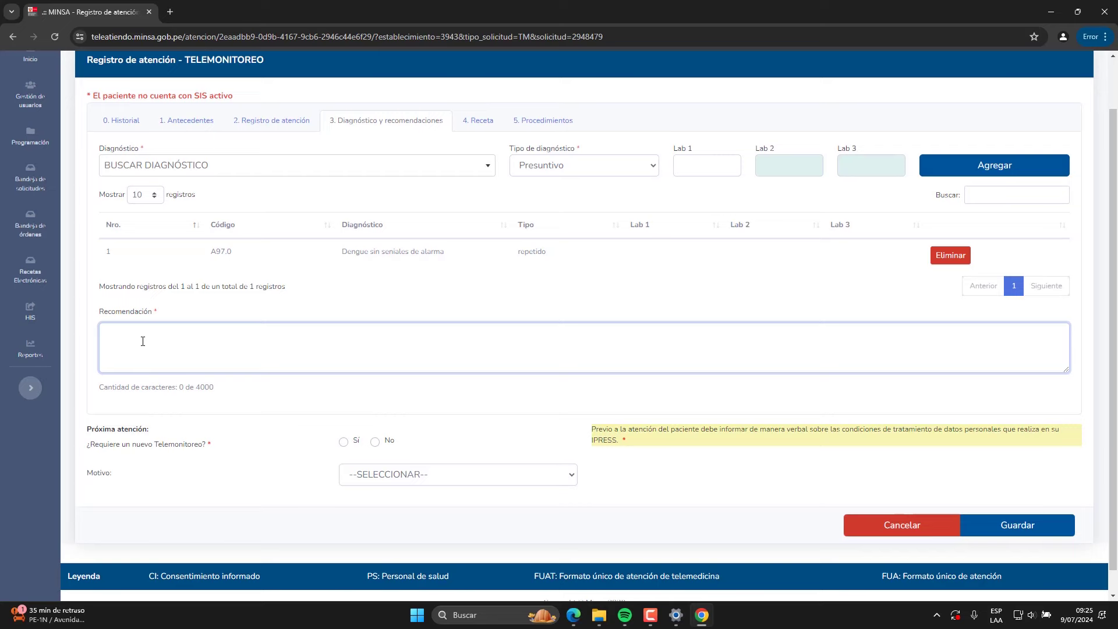
{"action": "type", "text": "recomendacion"}
{"action": "scroll", "coordinate": [263, 262], "scroll_direction": "up", "scroll_amount": 1}
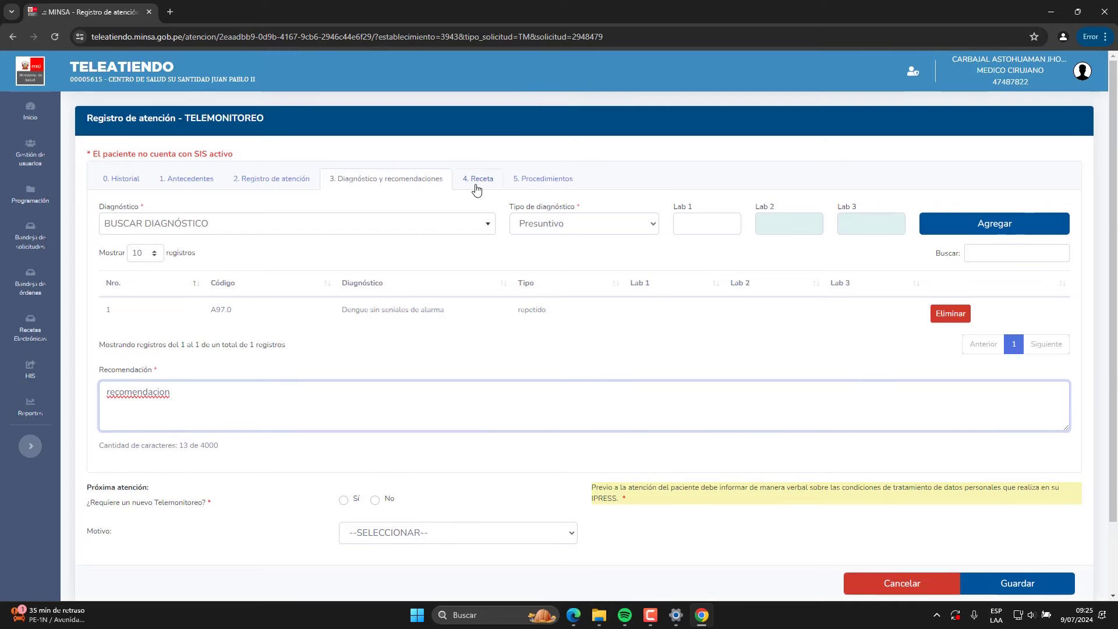
{"action": "left_click", "coordinate": [477, 187]}
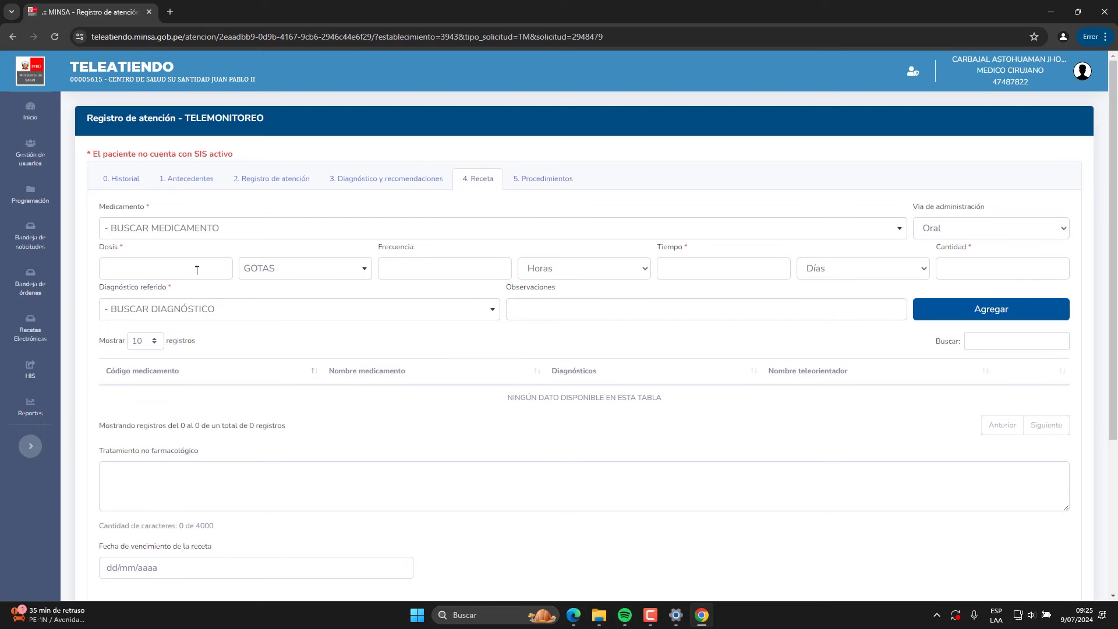
Select PARACETAMOL 500 MG TABLETA as the medication by searching 'paracetamol 500'
{"action": "left_click", "coordinate": [171, 228]}
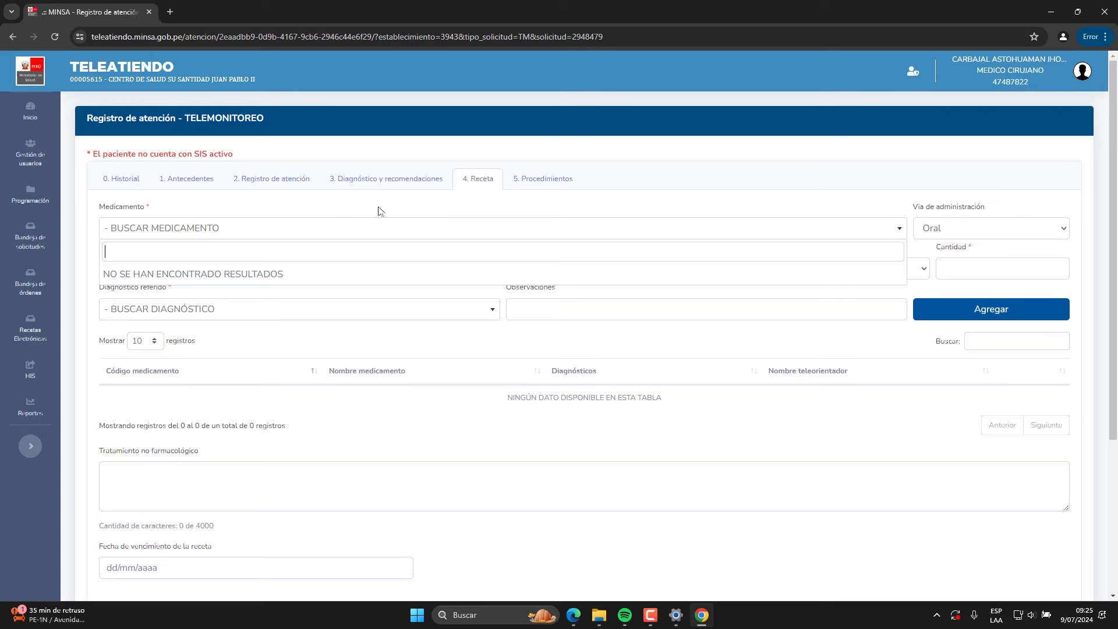
{"action": "type", "text": "pa"}
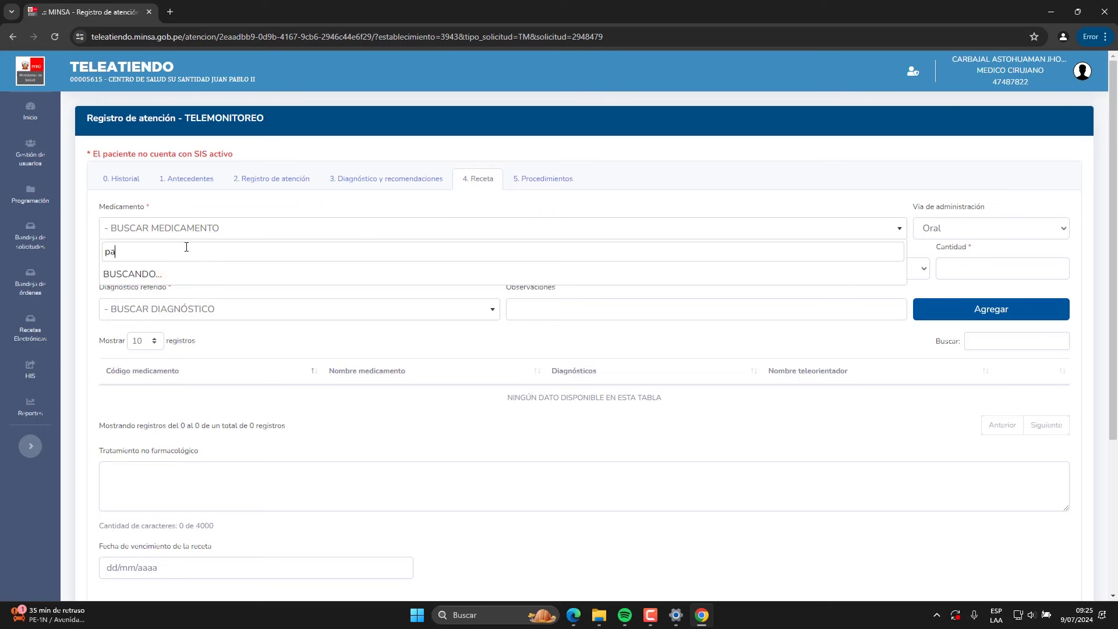
{"action": "type", "text": "racetamol "}
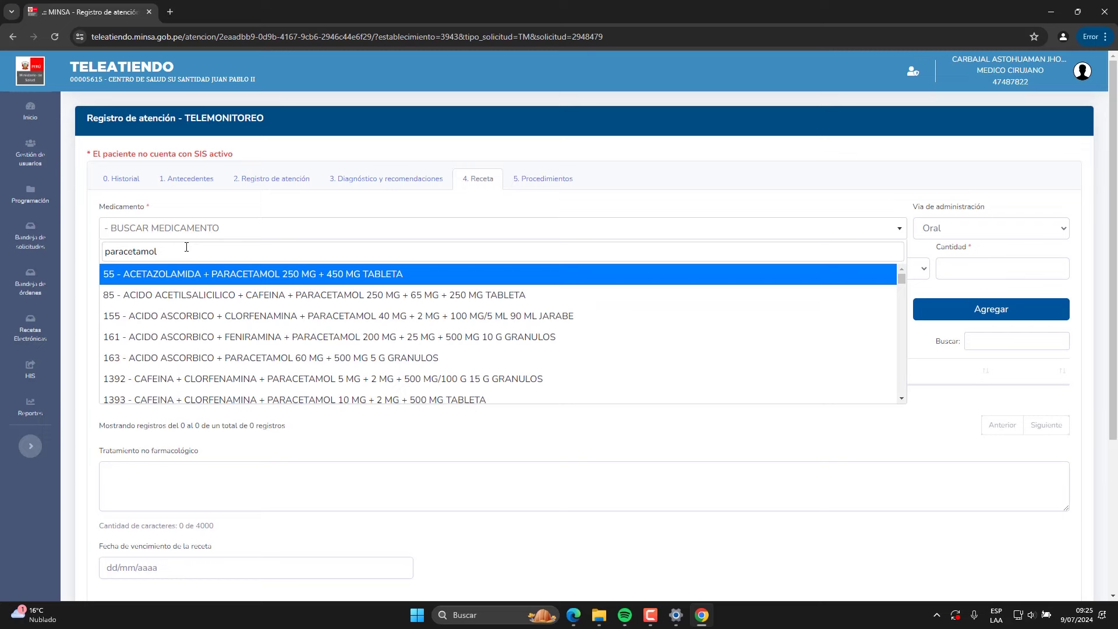
{"action": "type", "text": "500"}
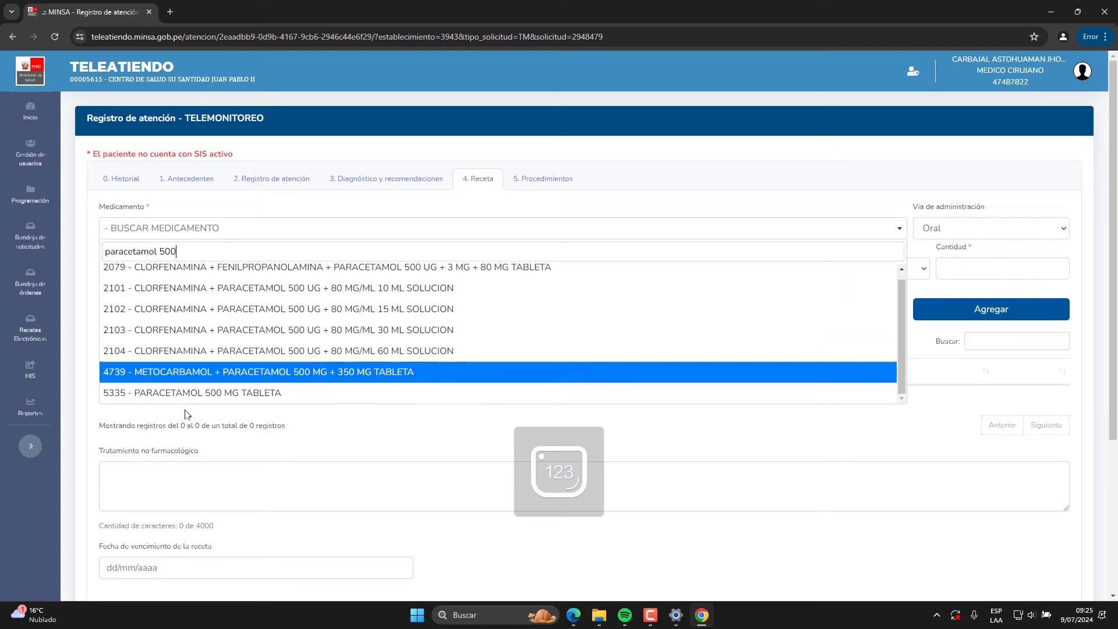
{"action": "left_click", "coordinate": [186, 419]}
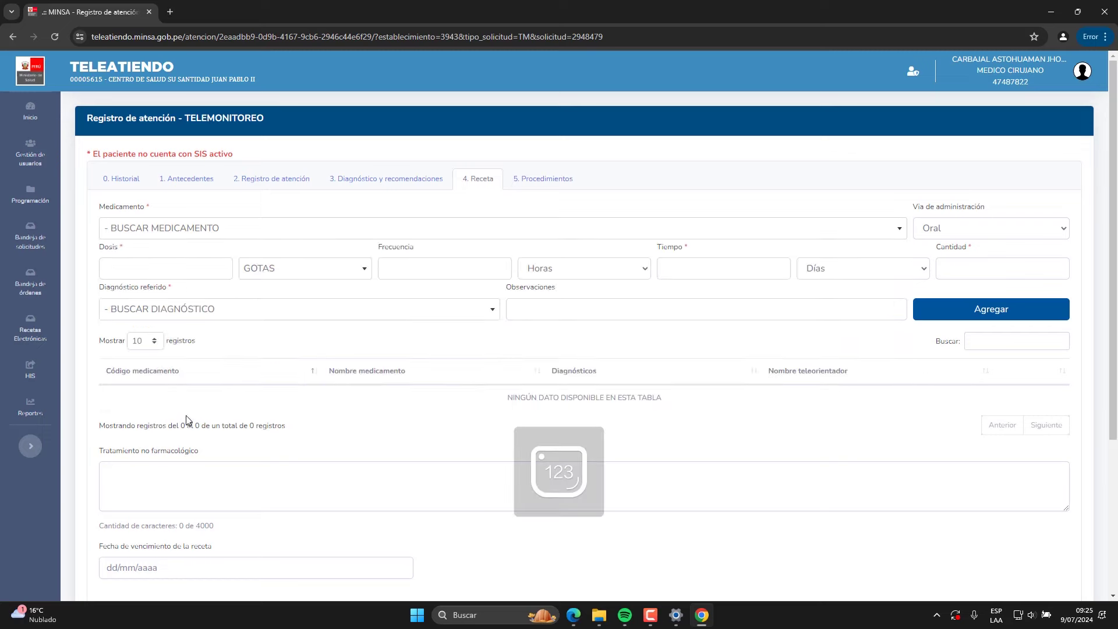
{"action": "left_click", "coordinate": [232, 231]}
{"action": "type", "text": "pa"}
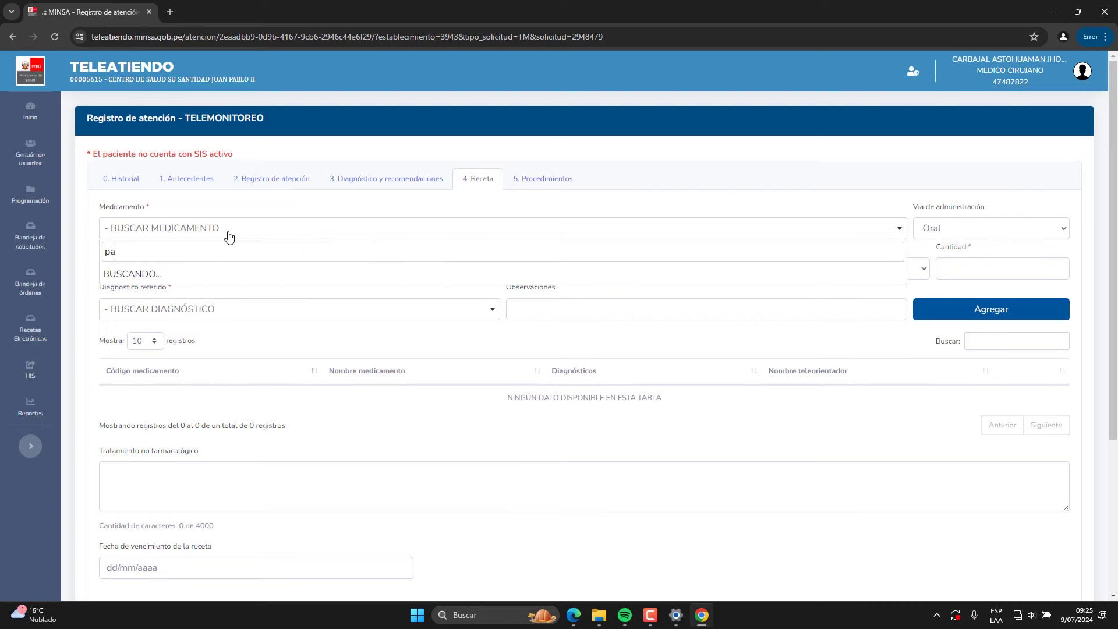
{"action": "type", "text": "racetamol 500"}
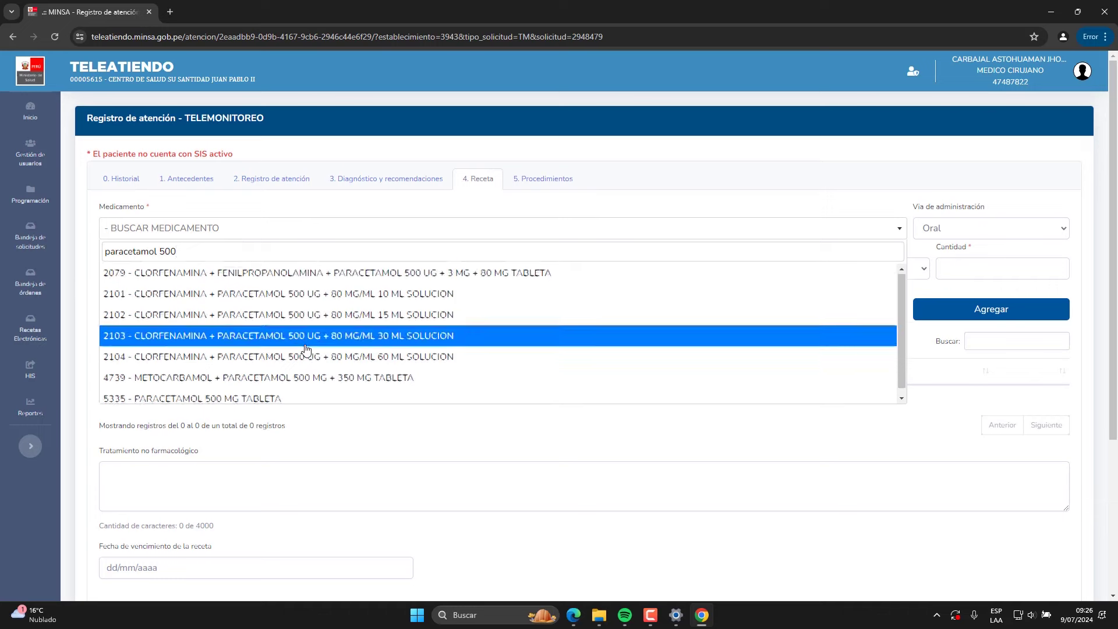
{"action": "left_click", "coordinate": [278, 398]}
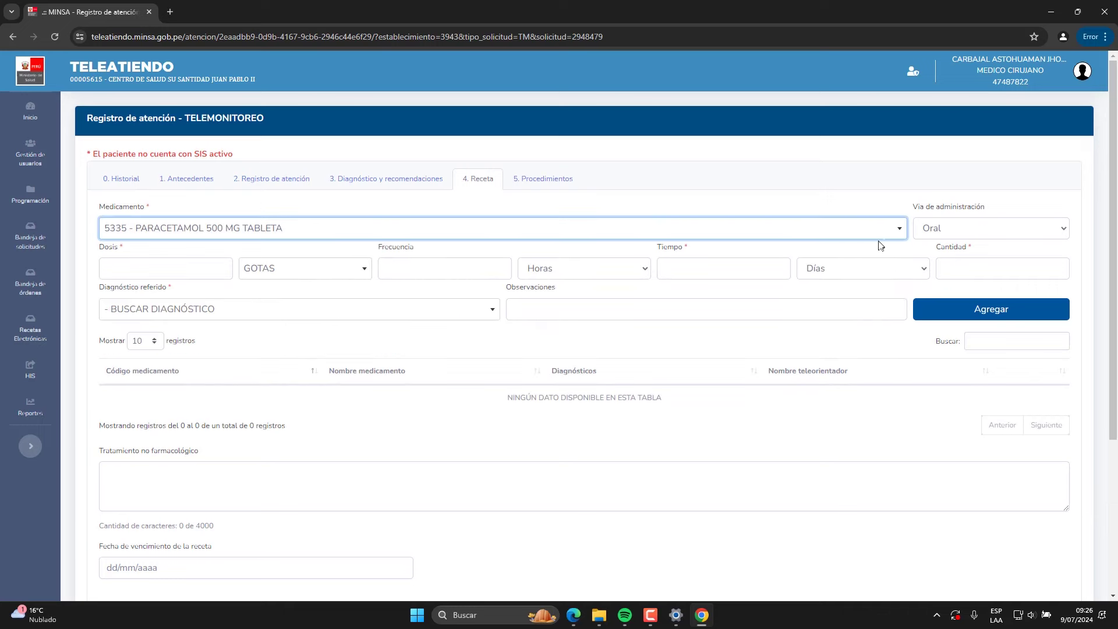
Prescribe 500 MG every 8 hours for 3 days, quantity 24, linked to dengue A97.0
{"action": "left_click", "coordinate": [164, 262]}
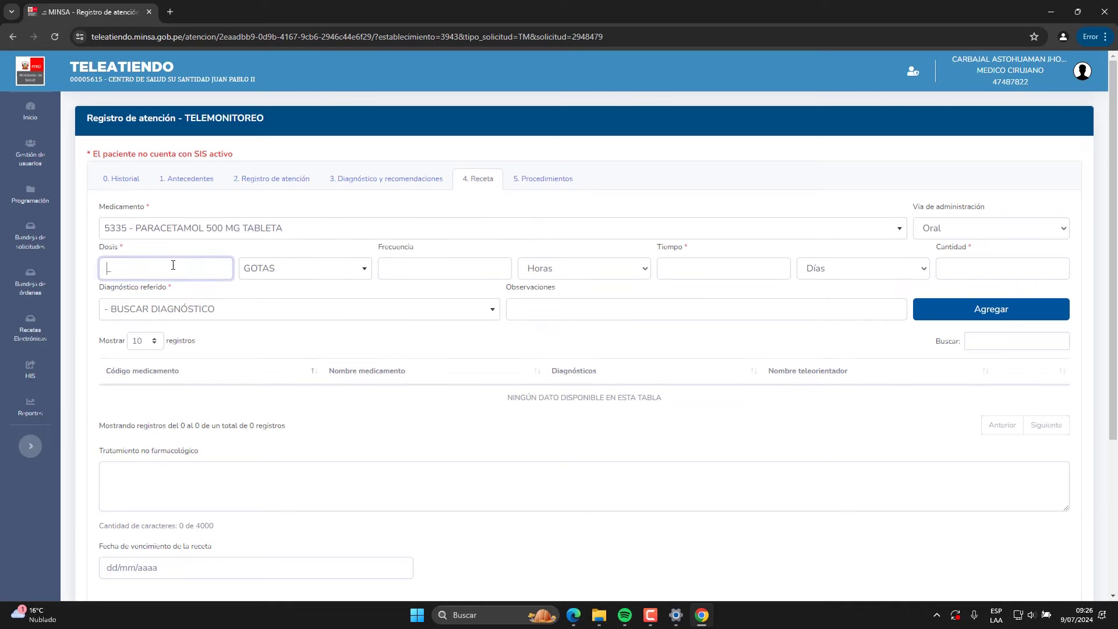
{"action": "type", "text": "500"}
{"action": "left_click", "coordinate": [331, 277]}
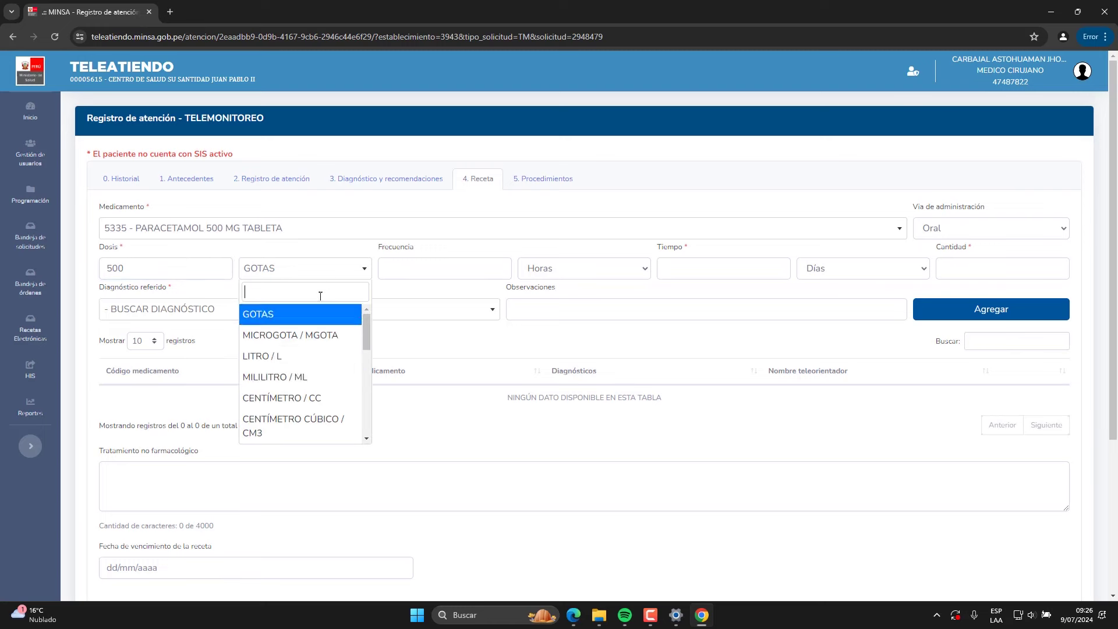
{"action": "left_click_drag", "start_coordinate": [367, 329], "coordinate": [369, 399]}
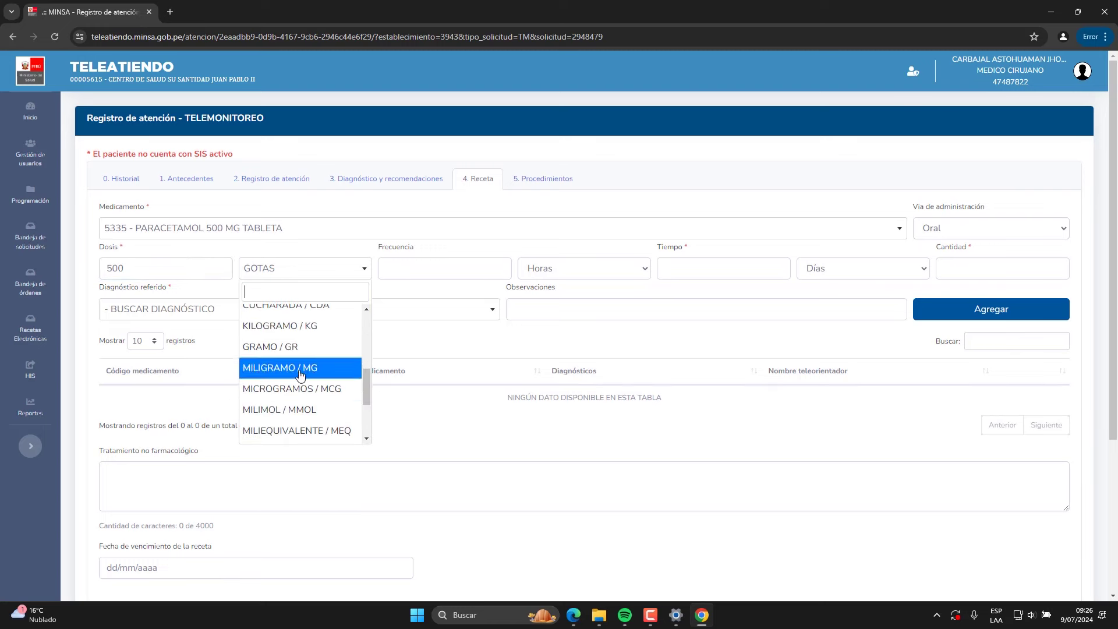
{"action": "left_click", "coordinate": [300, 368]}
{"action": "left_click", "coordinate": [412, 267]}
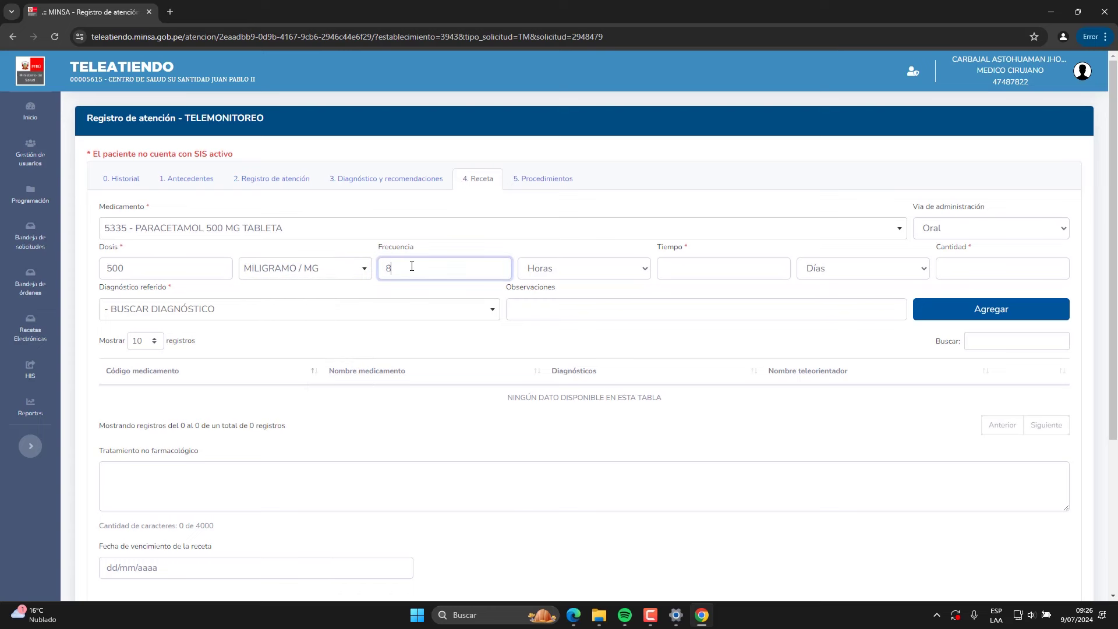
{"action": "left_click", "coordinate": [680, 262]}
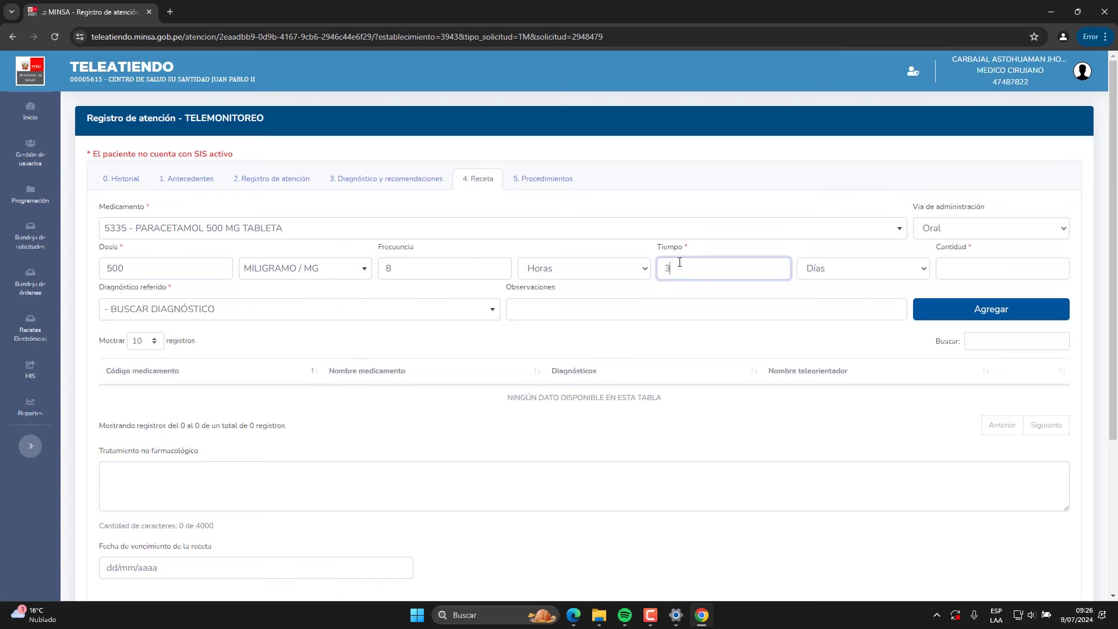
{"action": "left_click", "coordinate": [964, 266]}
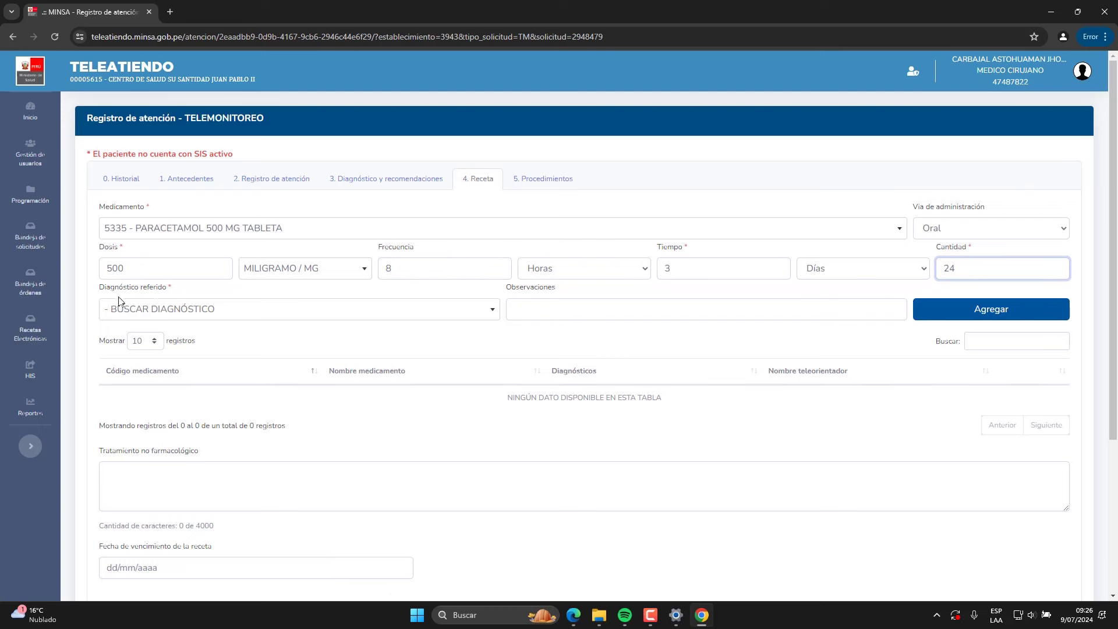
{"action": "left_click", "coordinate": [192, 317]}
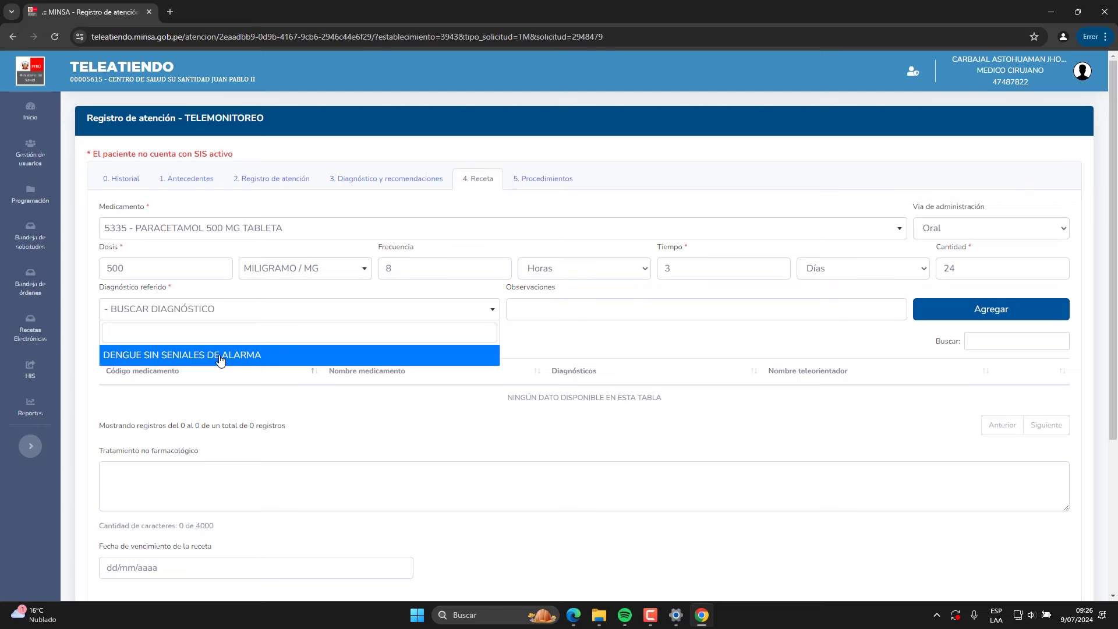
{"action": "left_click", "coordinate": [182, 363]}
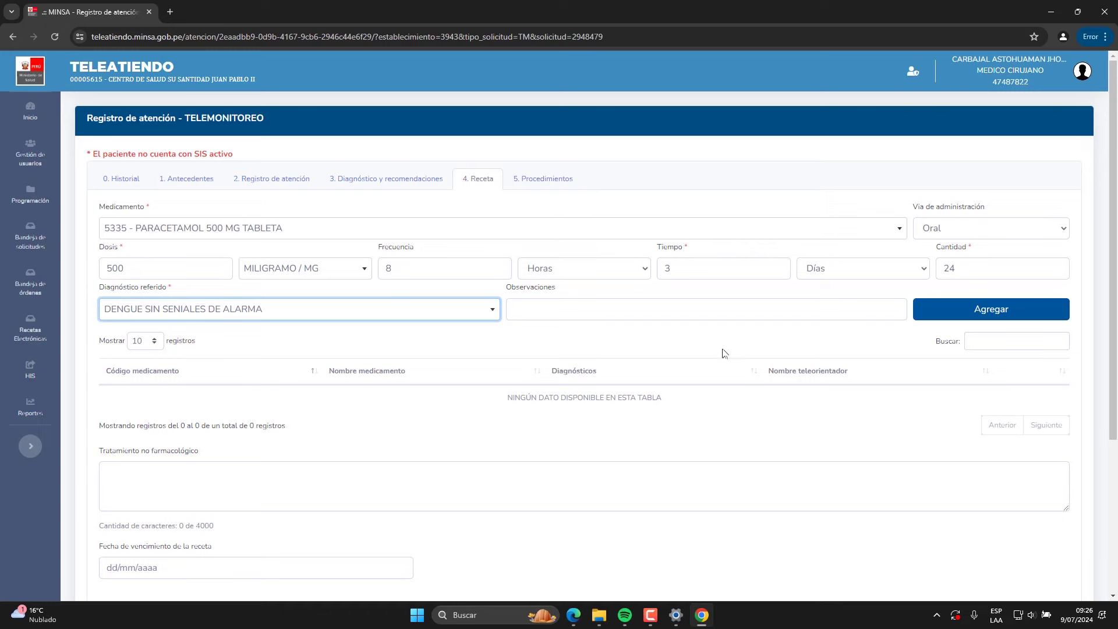
{"action": "left_click", "coordinate": [959, 314]}
Set the prescription expiry date to 15/07/2024 and go to the Procedimientos section
{"action": "scroll", "coordinate": [501, 400], "scroll_direction": "down", "scroll_amount": 2}
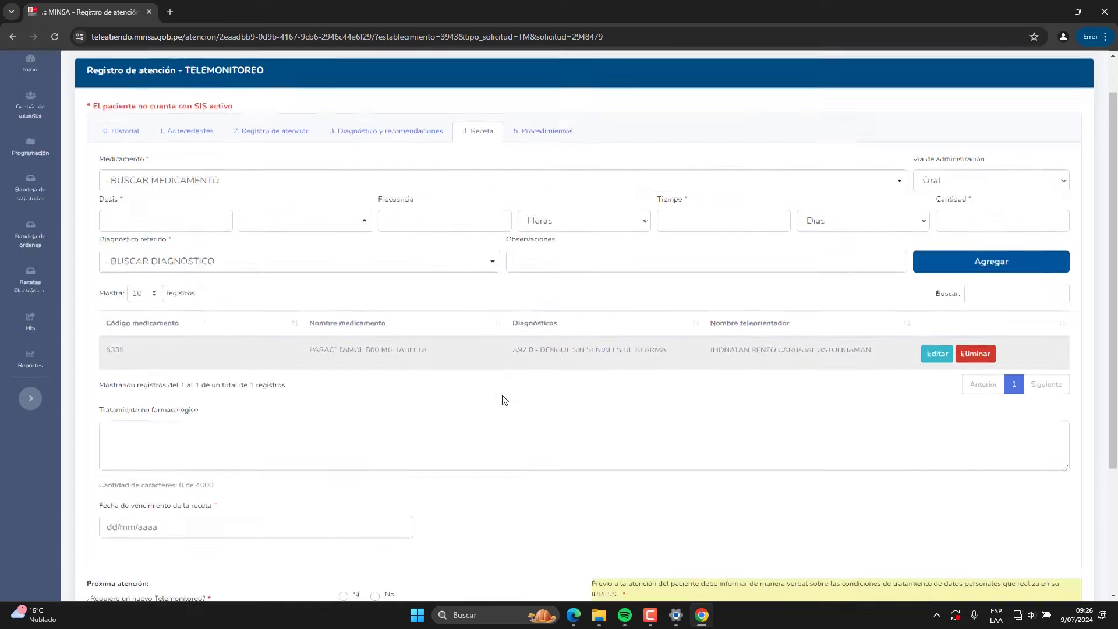
{"action": "scroll", "coordinate": [390, 424], "scroll_direction": "down", "scroll_amount": 2}
{"action": "left_click", "coordinate": [275, 347]}
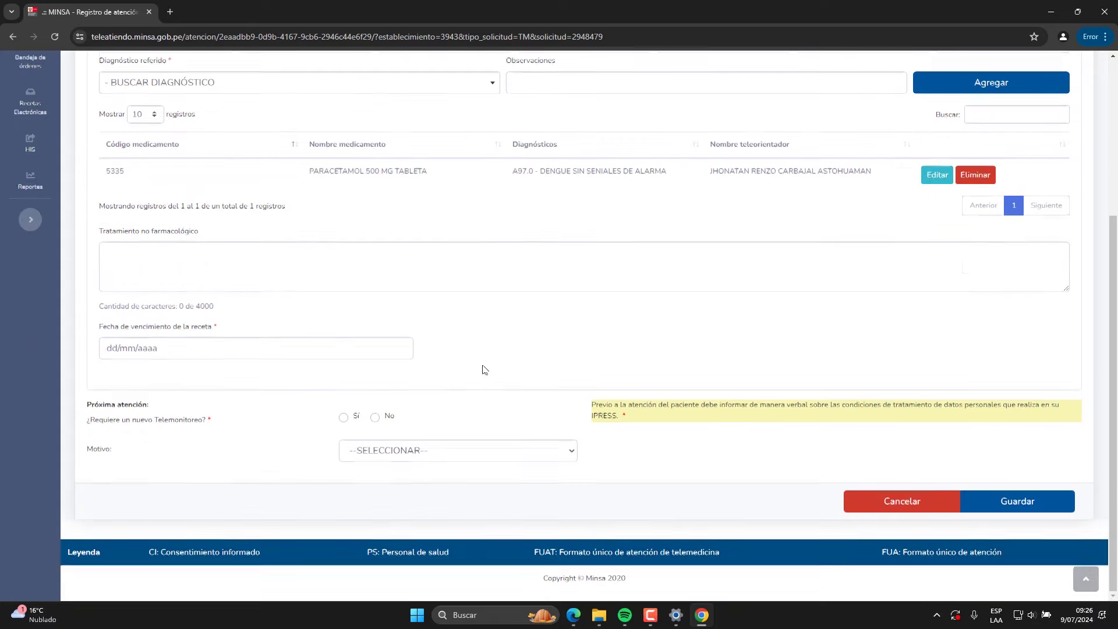
{"action": "scroll", "coordinate": [485, 370], "scroll_direction": "up", "scroll_amount": 1}
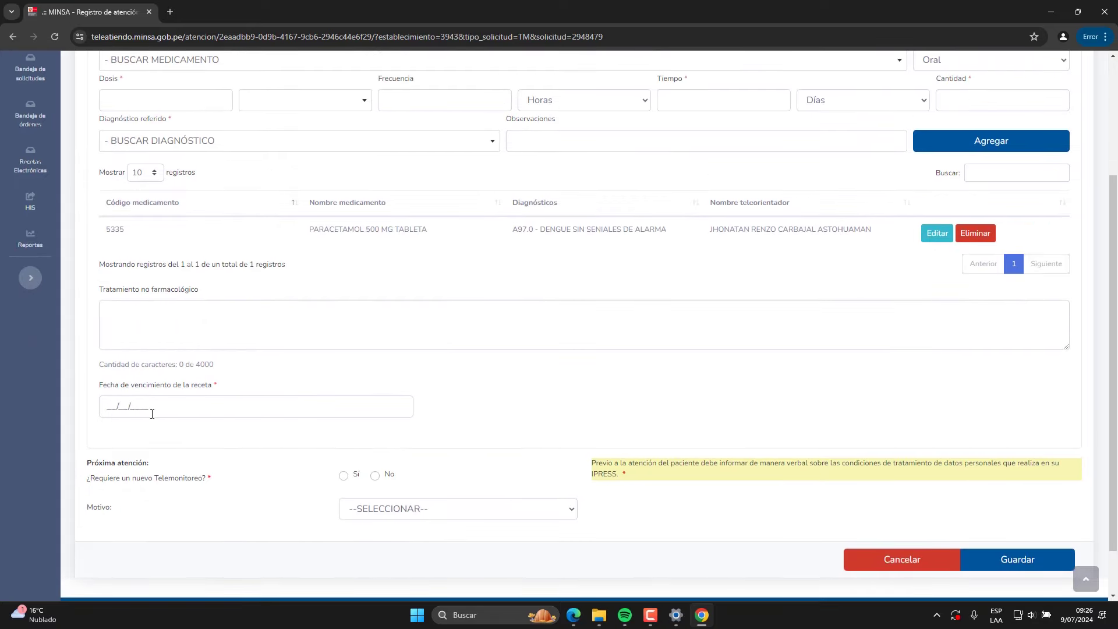
{"action": "left_click", "coordinate": [113, 406]}
{"action": "left_click", "coordinate": [137, 411]}
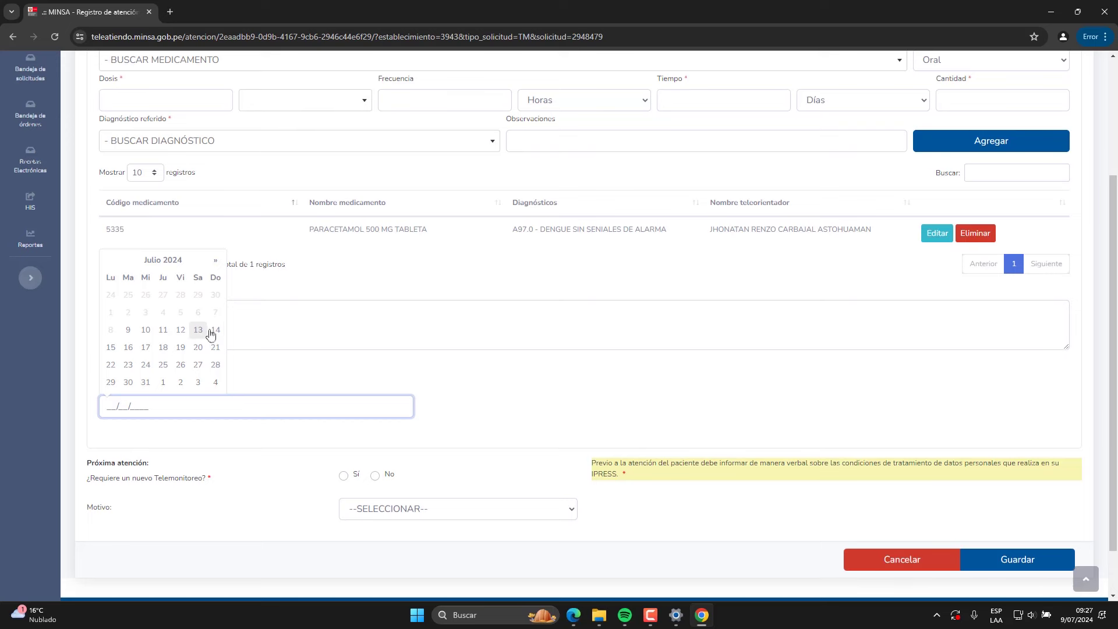
{"action": "left_click", "coordinate": [111, 348]}
{"action": "left_click", "coordinate": [582, 400]}
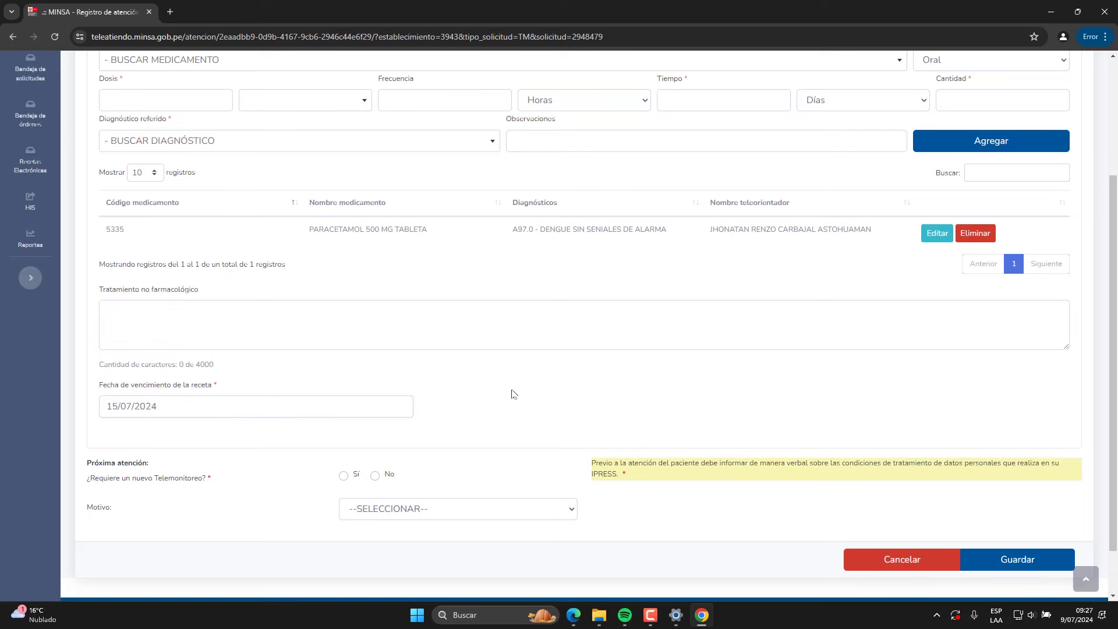
{"action": "scroll", "coordinate": [464, 390], "scroll_direction": "up", "scroll_amount": 3}
{"action": "left_click", "coordinate": [539, 178]}
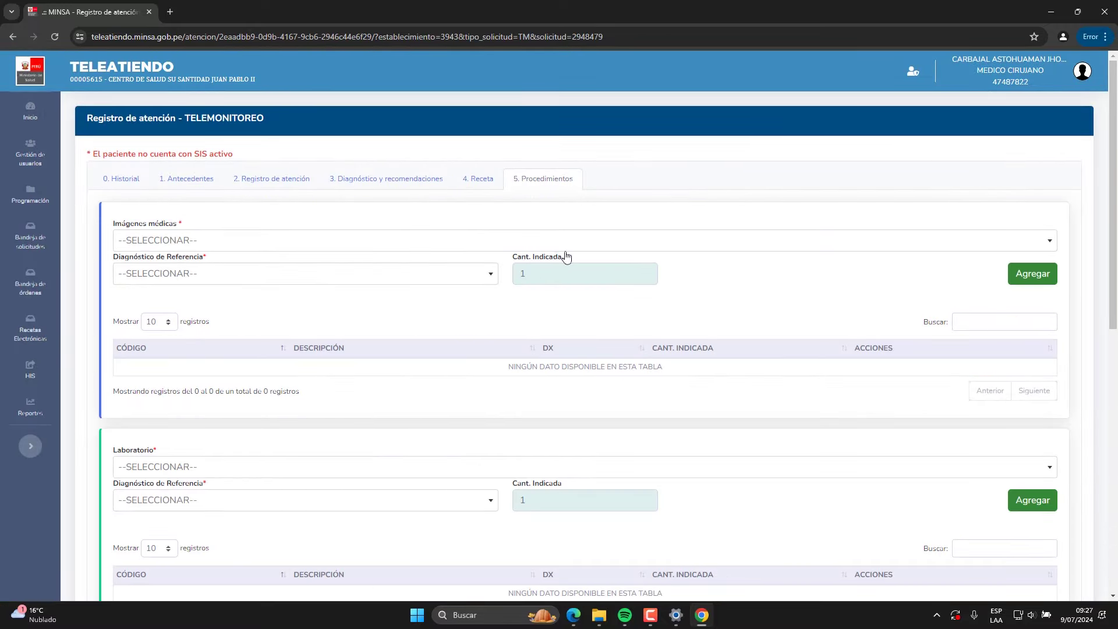
Search 'hemograma com' and add lab test 85031 Hemograma completo, referenced to dengue without warning signs (A97.0)
{"action": "scroll", "coordinate": [399, 362], "scroll_direction": "down", "scroll_amount": 2}
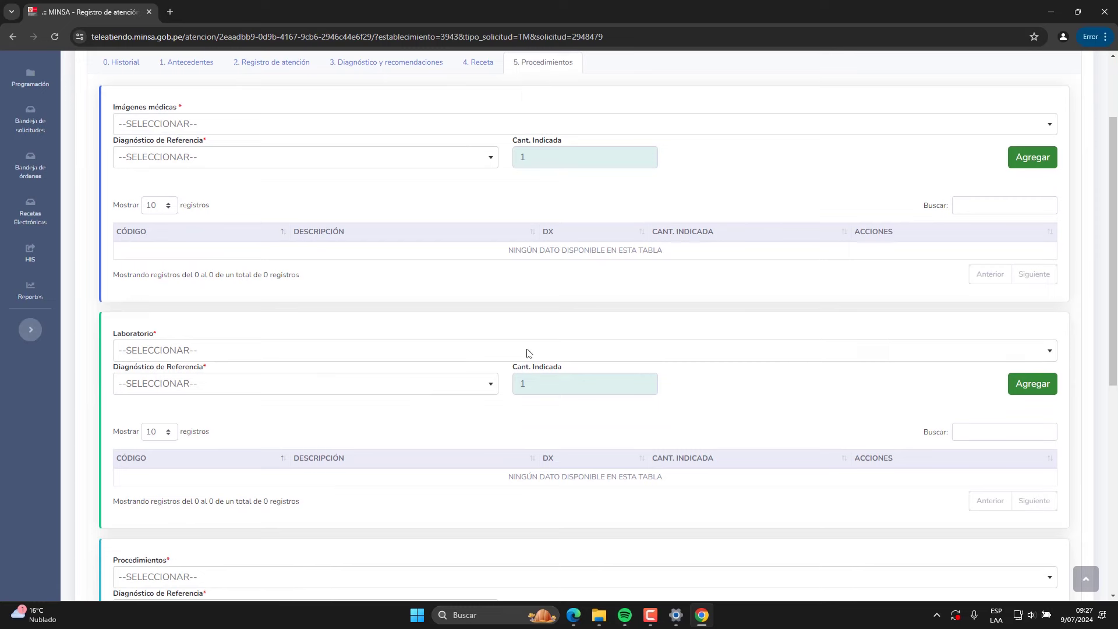
{"action": "left_click", "coordinate": [192, 357]}
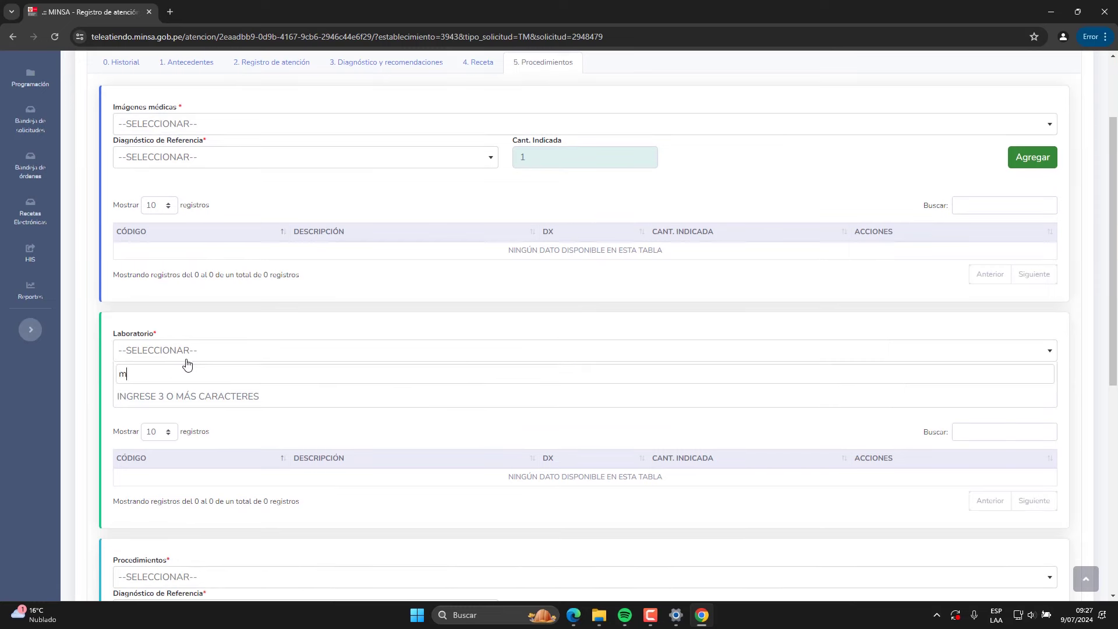
{"action": "type", "text": "hemo"}
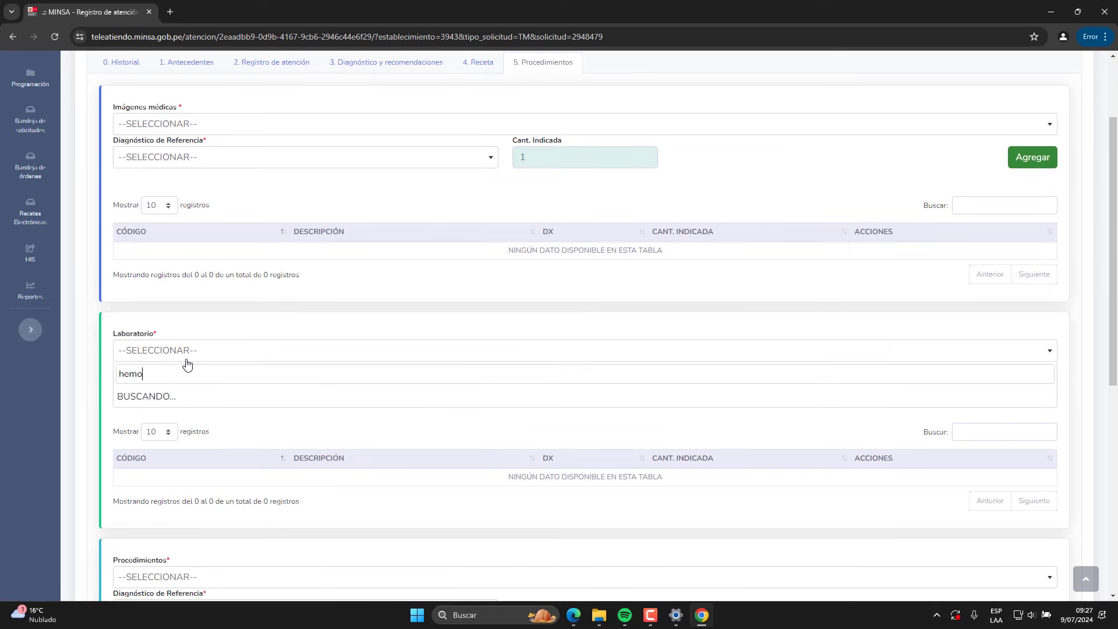
{"action": "type", "text": "grama com"}
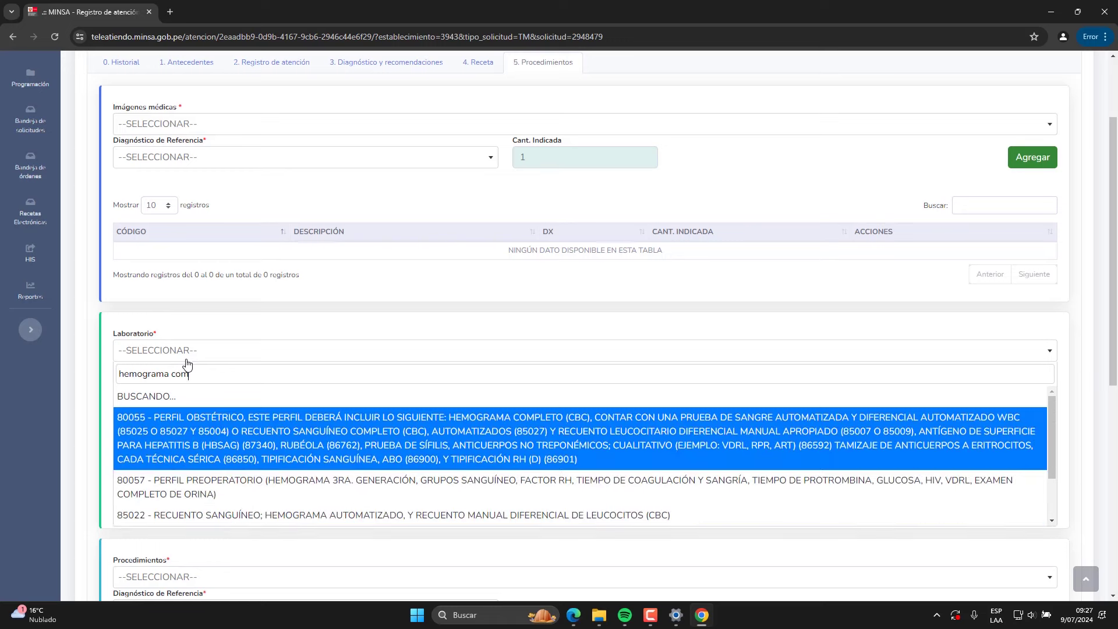
{"action": "left_click", "coordinate": [248, 460]}
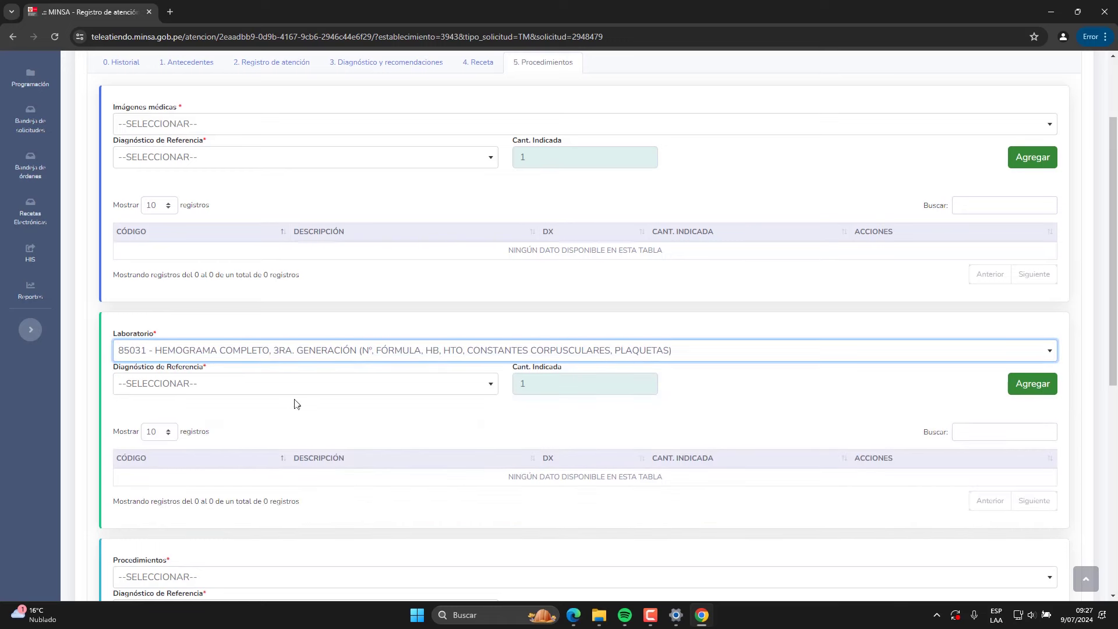
{"action": "left_click", "coordinate": [212, 389]}
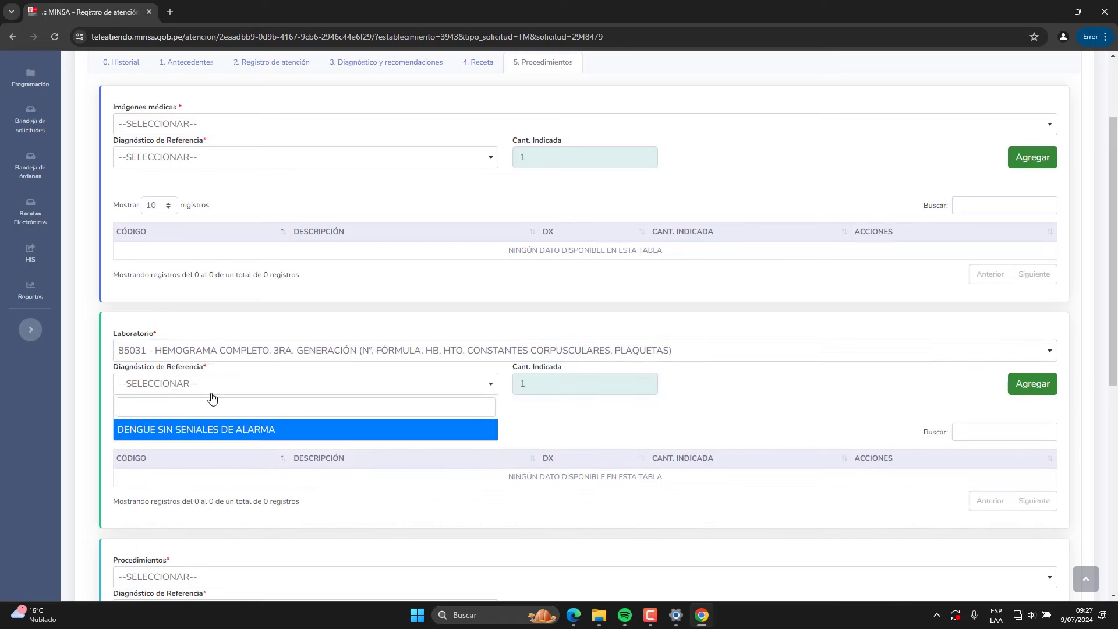
{"action": "left_click", "coordinate": [187, 431]}
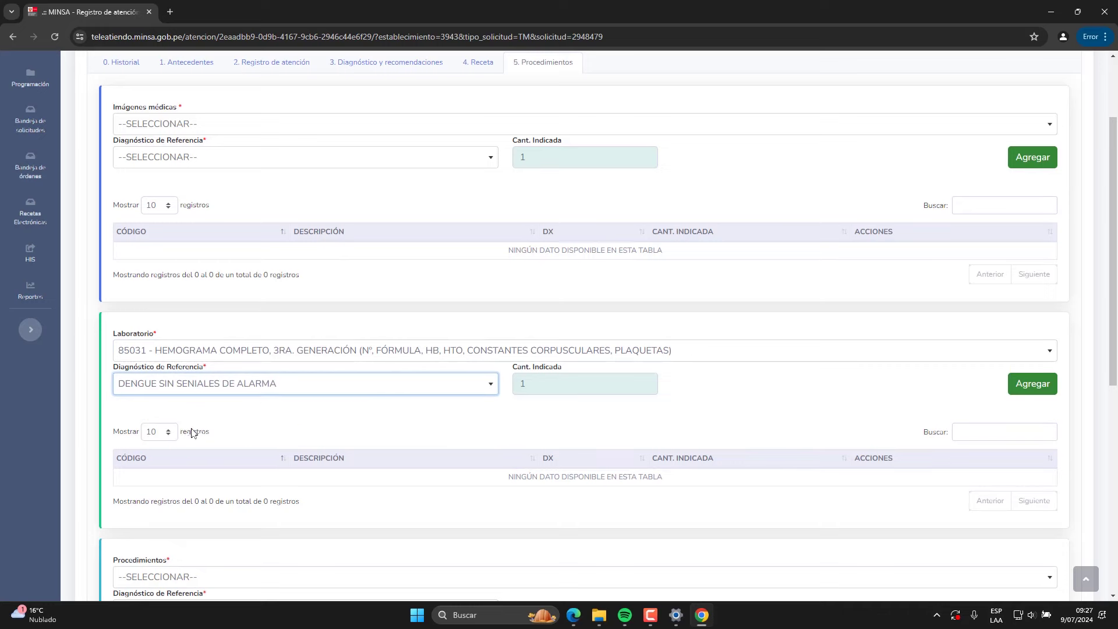
{"action": "left_click", "coordinate": [1026, 382]}
{"action": "scroll", "coordinate": [757, 425], "scroll_direction": "down", "scroll_amount": 3}
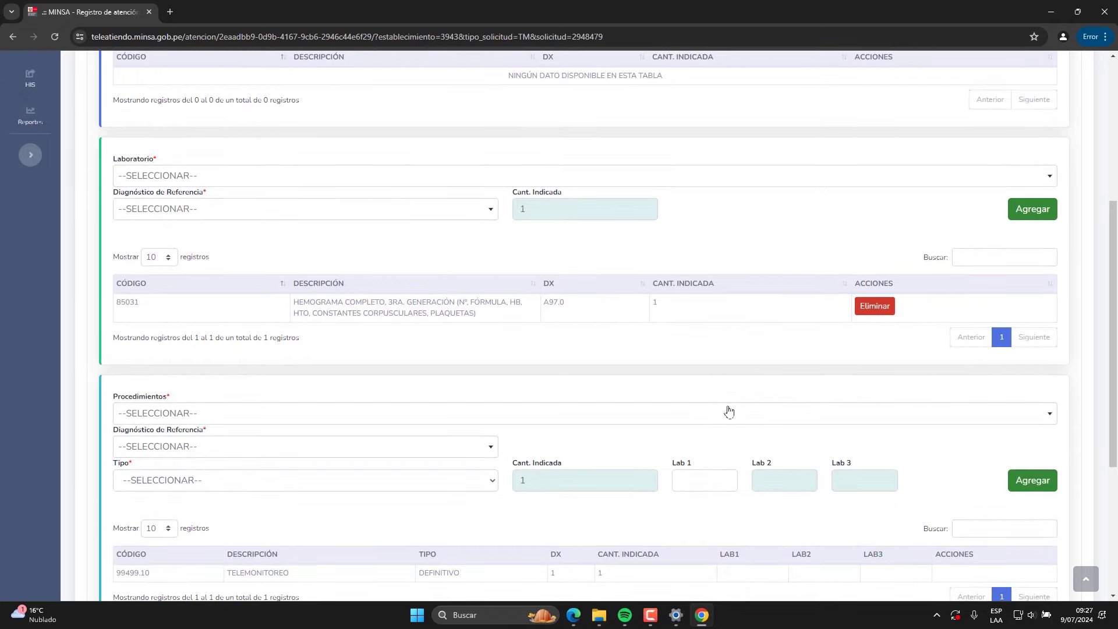
{"action": "scroll", "coordinate": [732, 388], "scroll_direction": "down", "scroll_amount": 4}
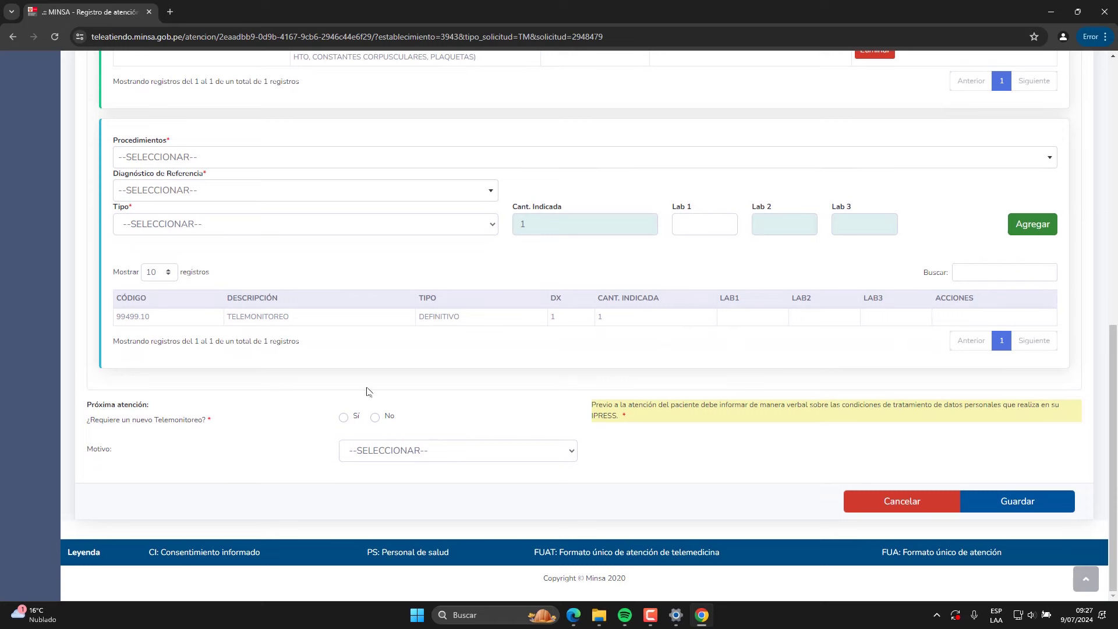
Set Próxima atención to No with reason Alta médica, then save the attention record
{"action": "left_click", "coordinate": [344, 418]}
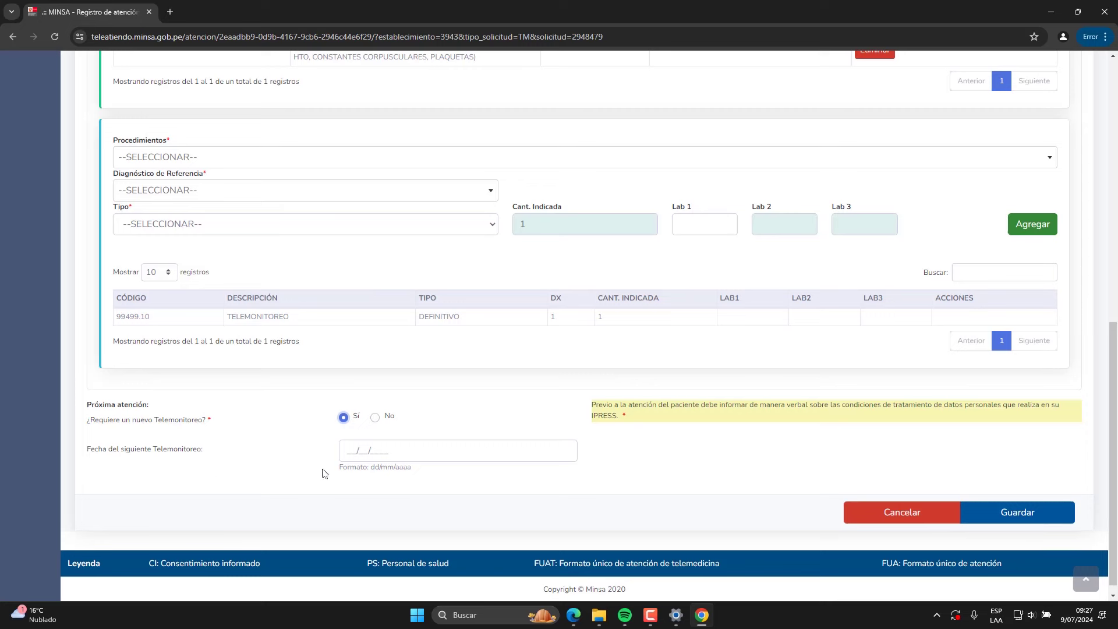
{"action": "left_click", "coordinate": [375, 417]}
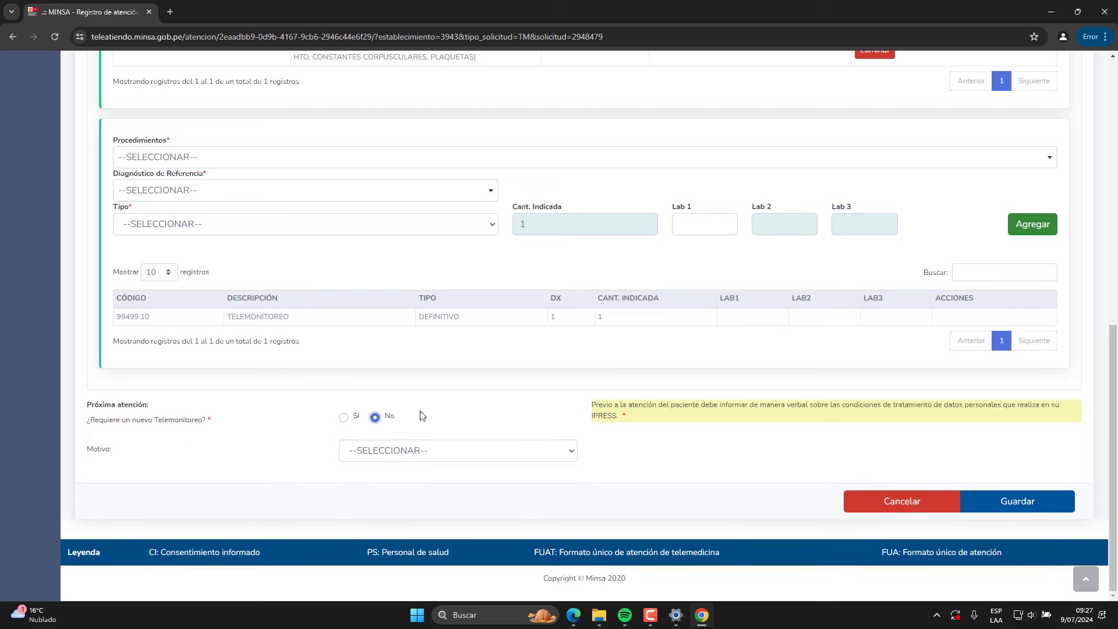
{"action": "left_click", "coordinate": [373, 456]}
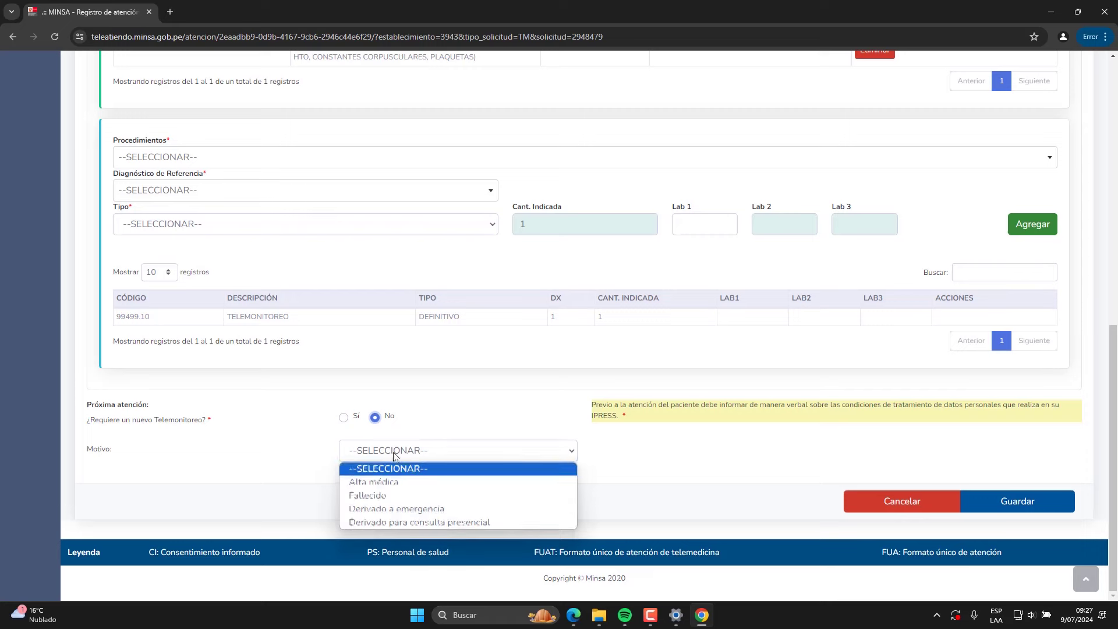
{"action": "left_click", "coordinate": [418, 483]}
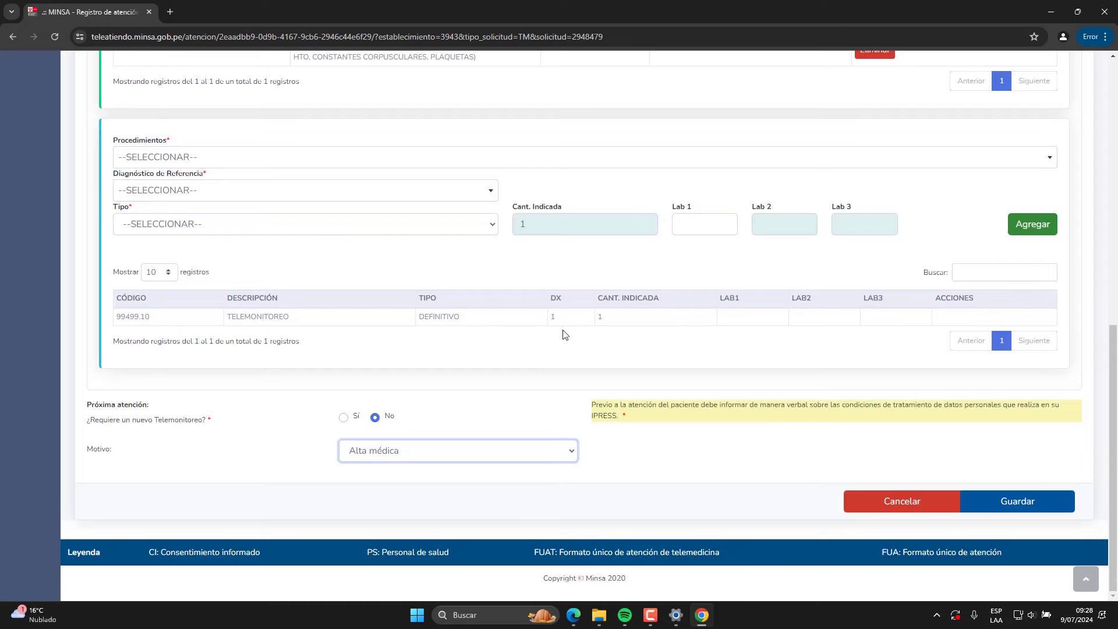
{"action": "left_click", "coordinate": [985, 506]}
Confirm the save and view the 85031 Hemograma completo order in the Laboratorio documents tab
{"action": "left_click", "coordinate": [531, 370]}
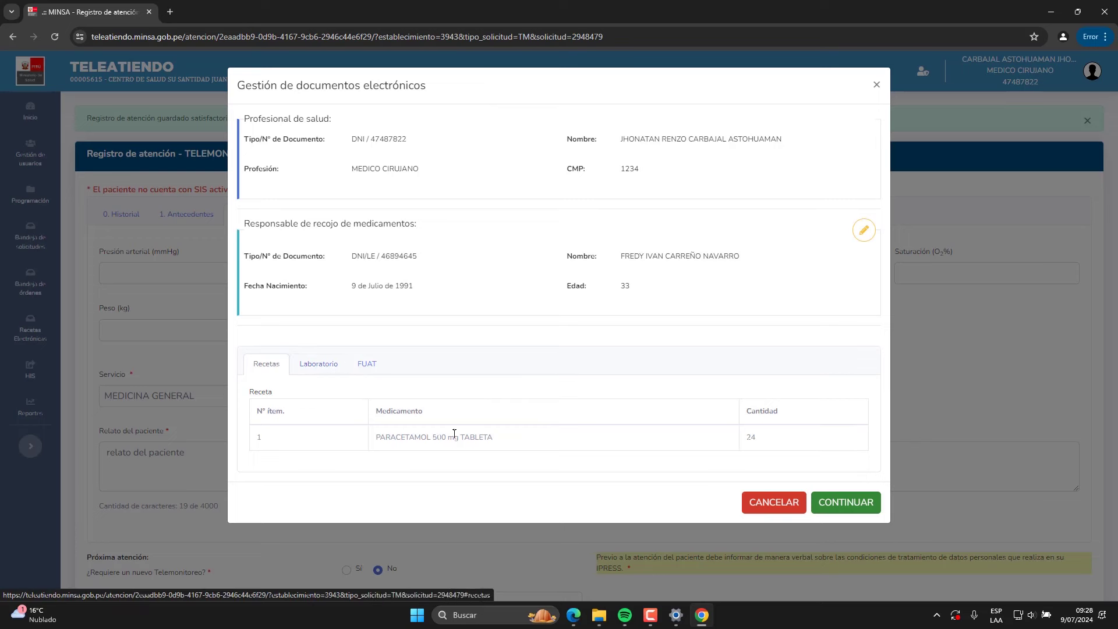
{"action": "left_click", "coordinate": [315, 366]}
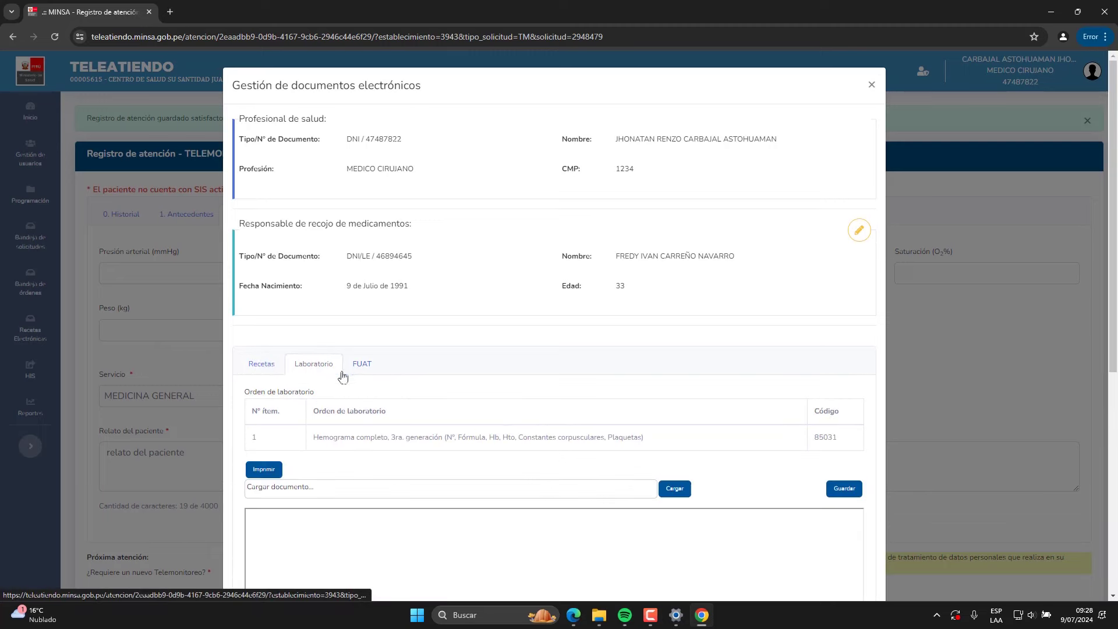
{"action": "scroll", "coordinate": [282, 347], "scroll_direction": "down", "scroll_amount": 2}
{"action": "scroll", "coordinate": [429, 318], "scroll_direction": "down", "scroll_amount": 2}
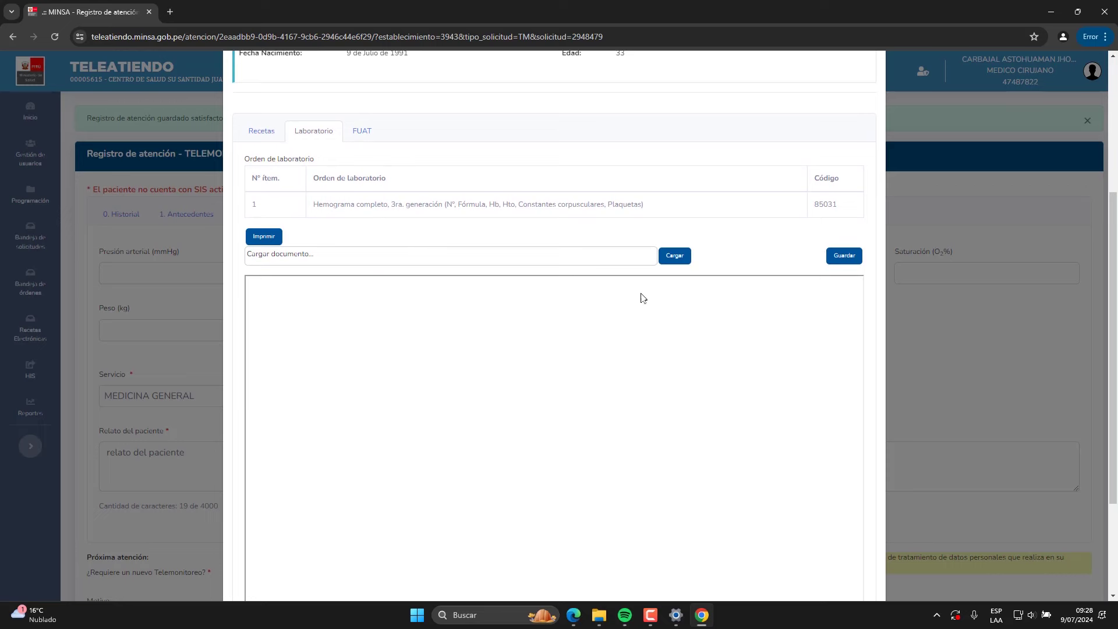
{"action": "scroll", "coordinate": [460, 286], "scroll_direction": "up", "scroll_amount": 2}
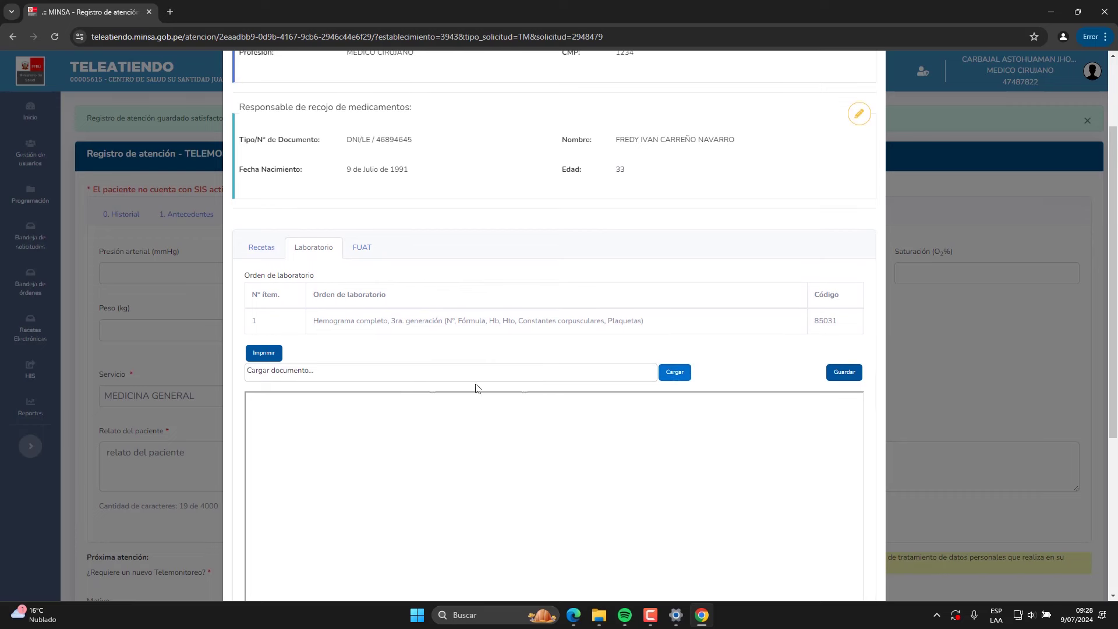
Print the lab order to PDF, save it as orden.pdf in Descargas, and return to MINSA
{"action": "left_click", "coordinate": [271, 357]}
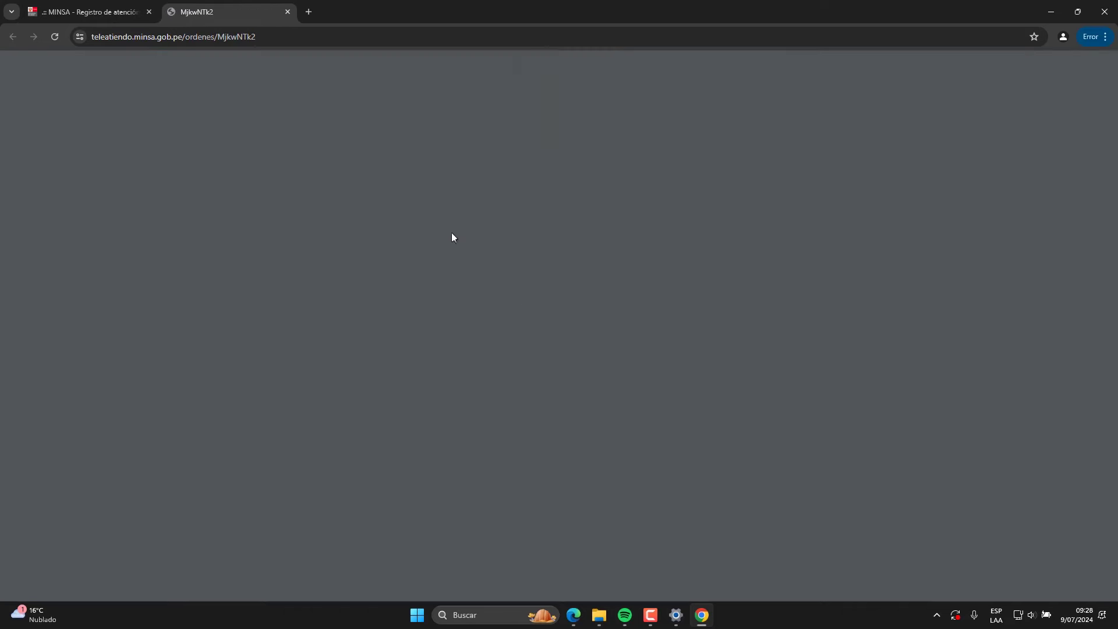
{"action": "scroll", "coordinate": [670, 315], "scroll_direction": "up", "scroll_amount": 3}
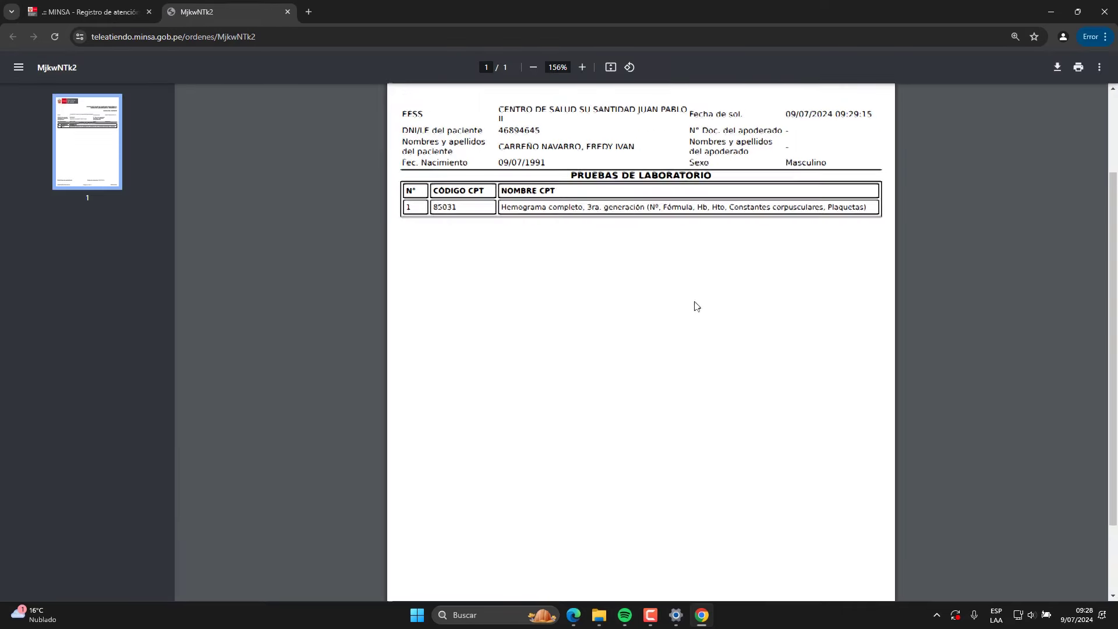
{"action": "left_click", "coordinate": [1057, 68]}
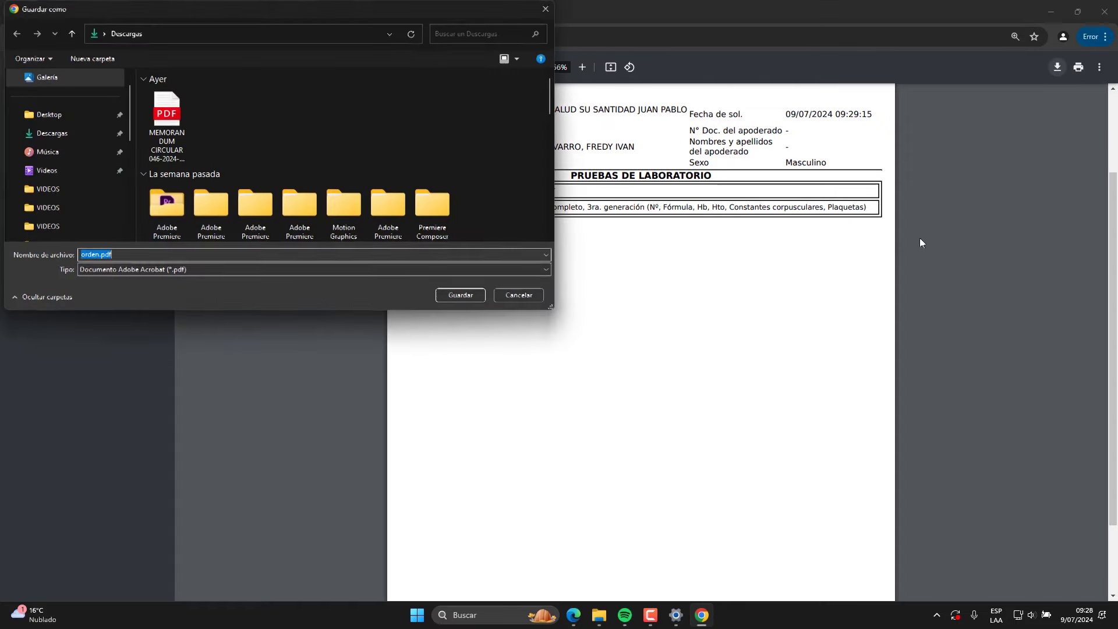
{"action": "left_click_drag", "start_coordinate": [222, 16], "coordinate": [324, 46]}
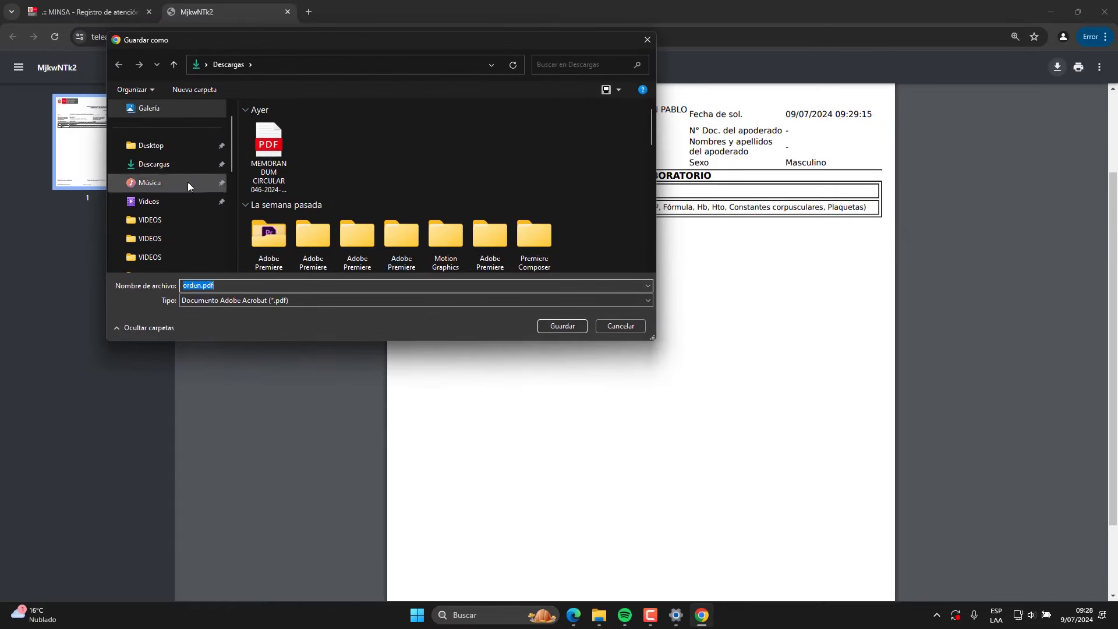
{"action": "left_click", "coordinate": [166, 171]}
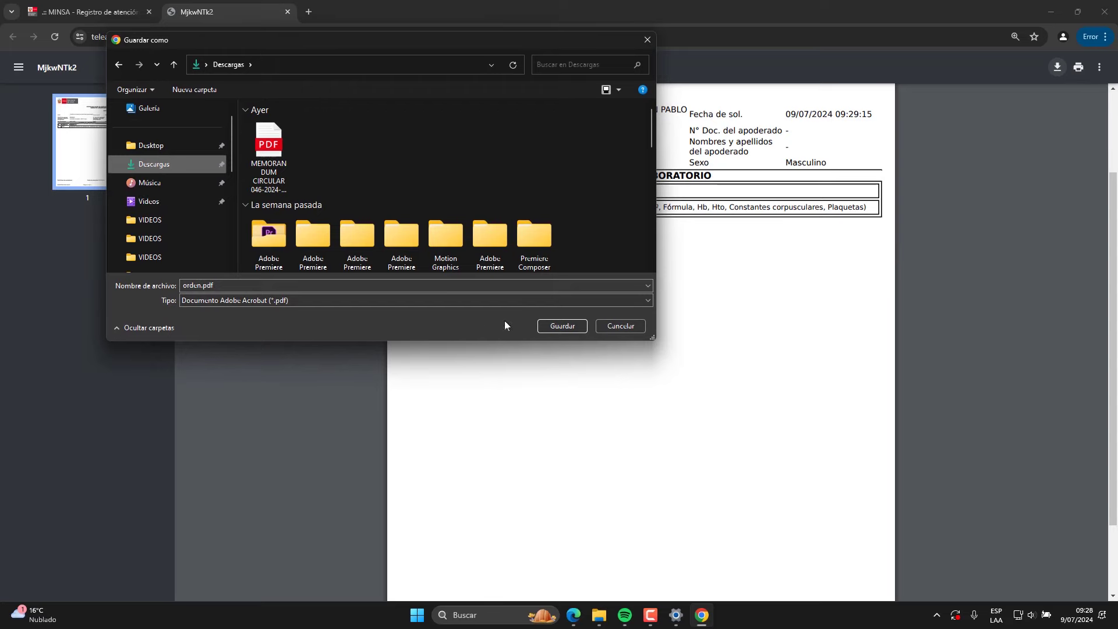
{"action": "left_click", "coordinate": [563, 326]}
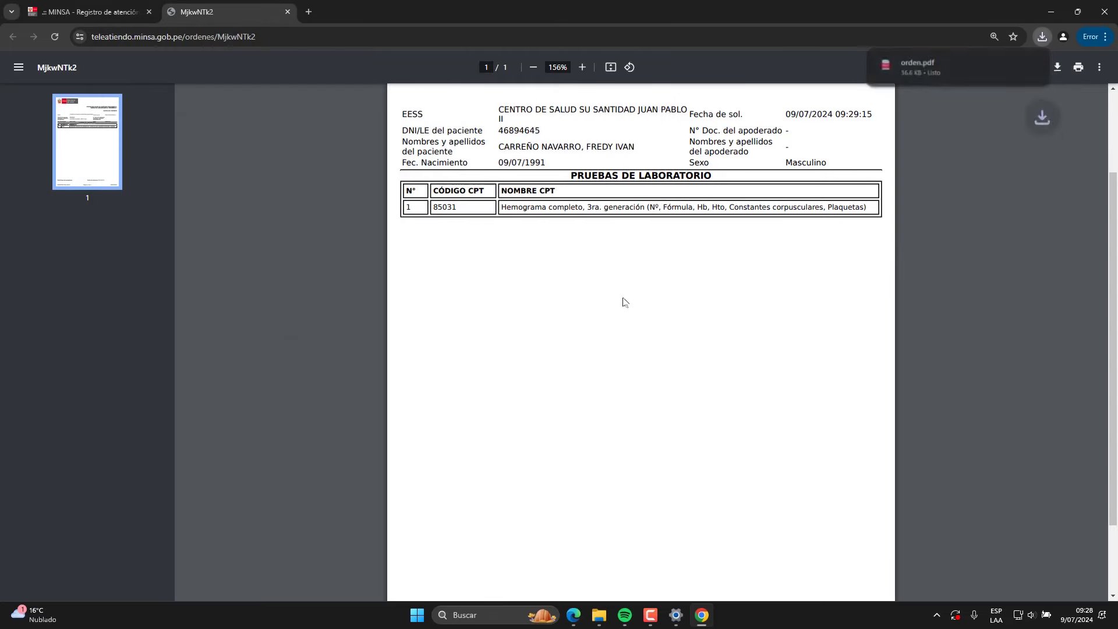
{"action": "left_click", "coordinate": [87, 11]}
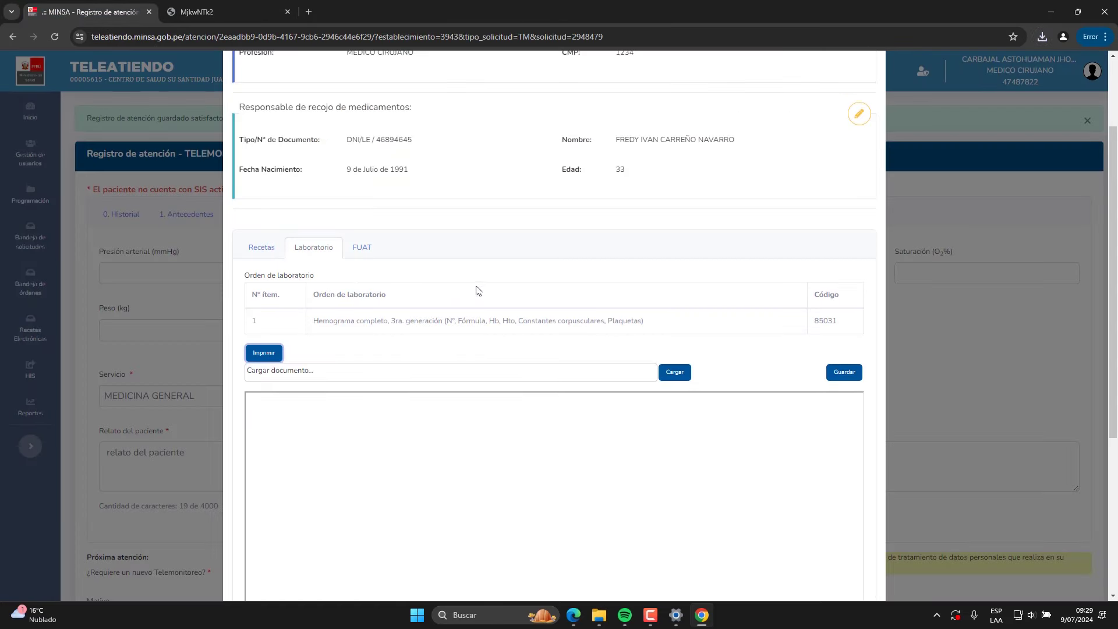
Attach orden.pdf from Descargas to the Hemograma lab order and save it as order 127
{"action": "left_click", "coordinate": [675, 372]}
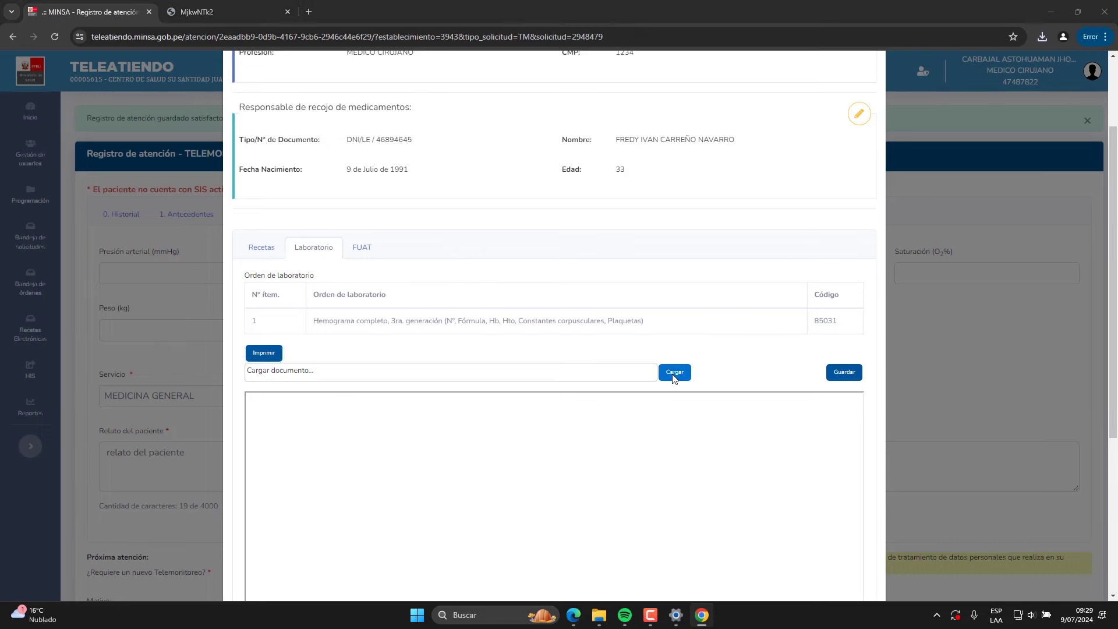
{"action": "left_click", "coordinate": [207, 170]}
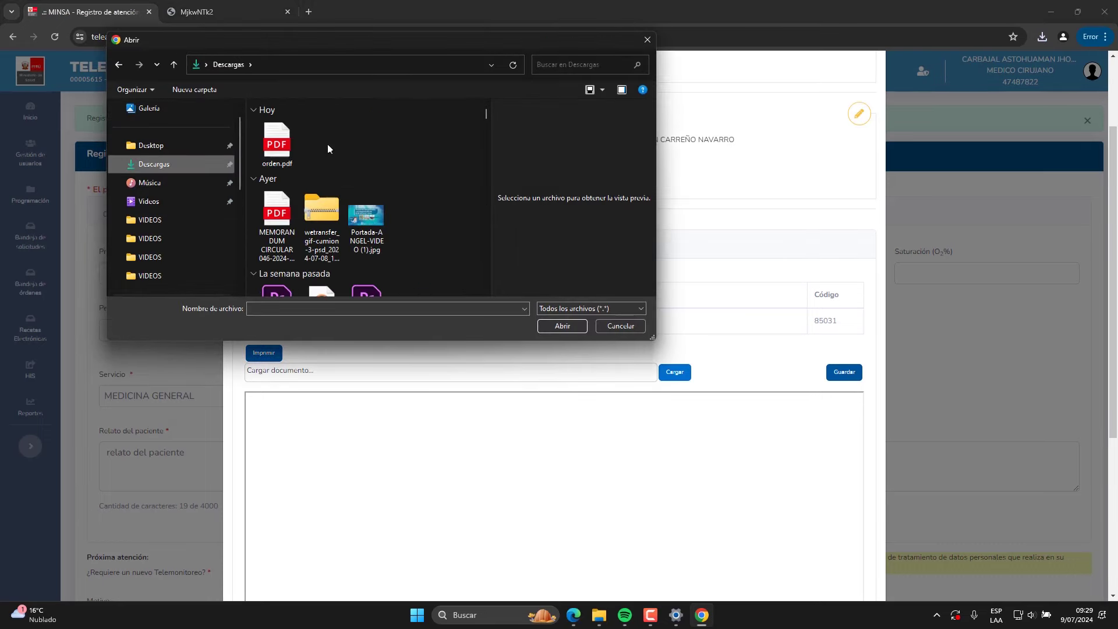
{"action": "left_click", "coordinate": [277, 147]}
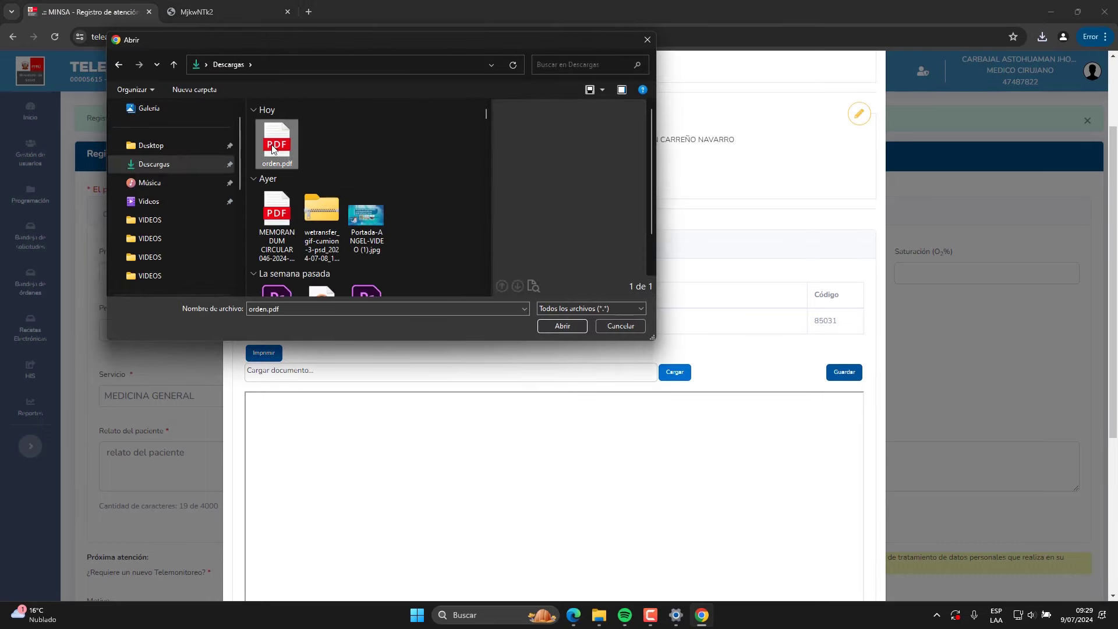
{"action": "double_click", "coordinate": [277, 147]}
{"action": "scroll", "coordinate": [750, 345], "scroll_direction": "down", "scroll_amount": 3}
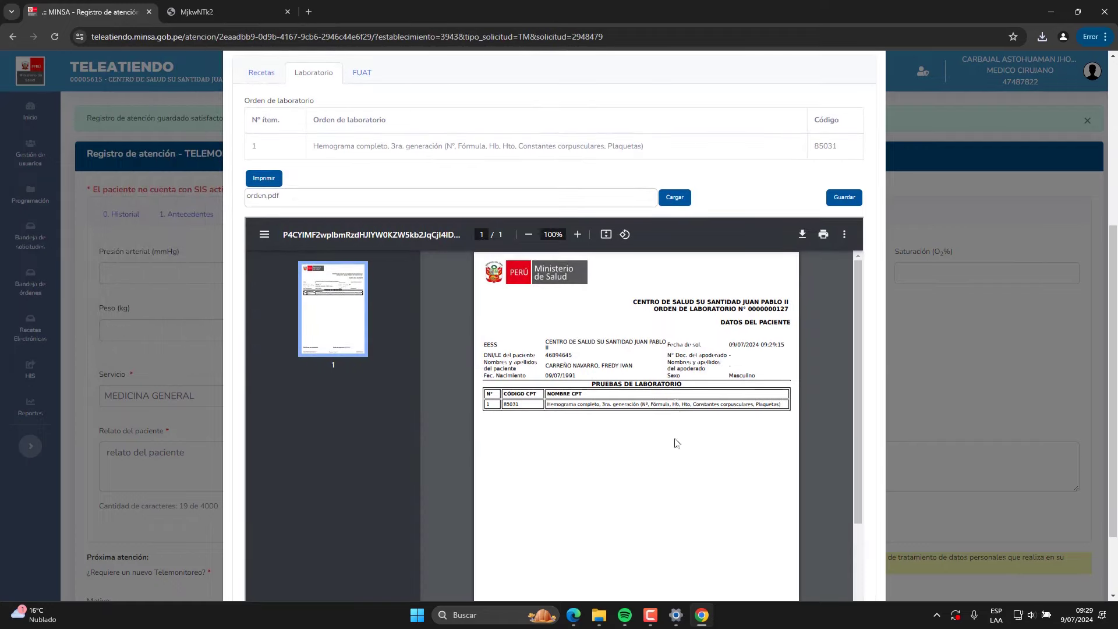
{"action": "scroll", "coordinate": [847, 210], "scroll_direction": "up", "scroll_amount": 2}
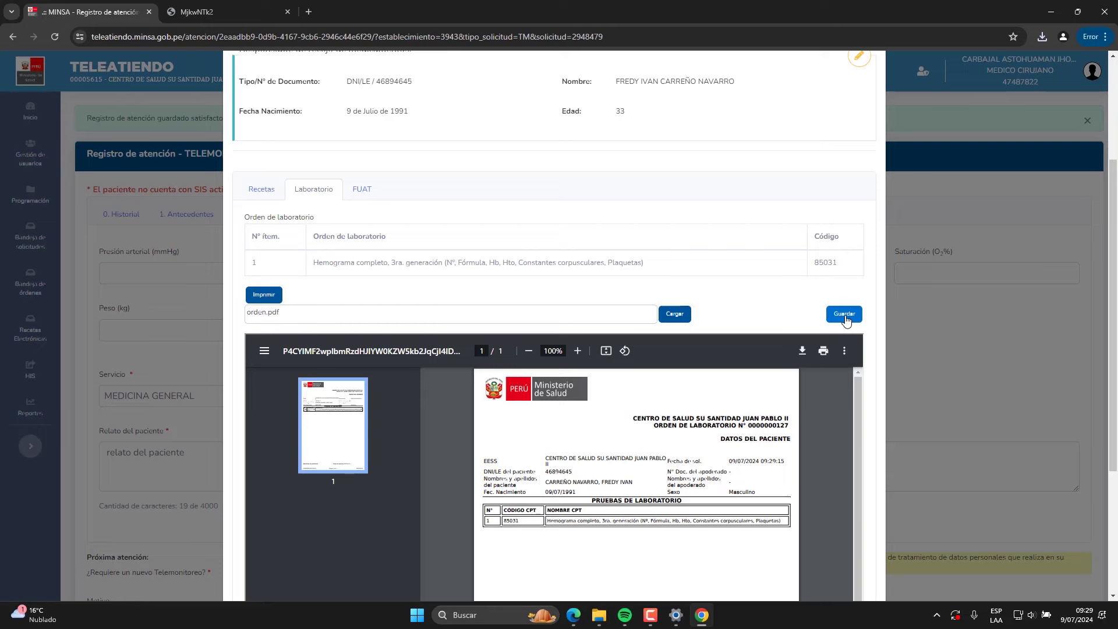
{"action": "left_click", "coordinate": [845, 317]}
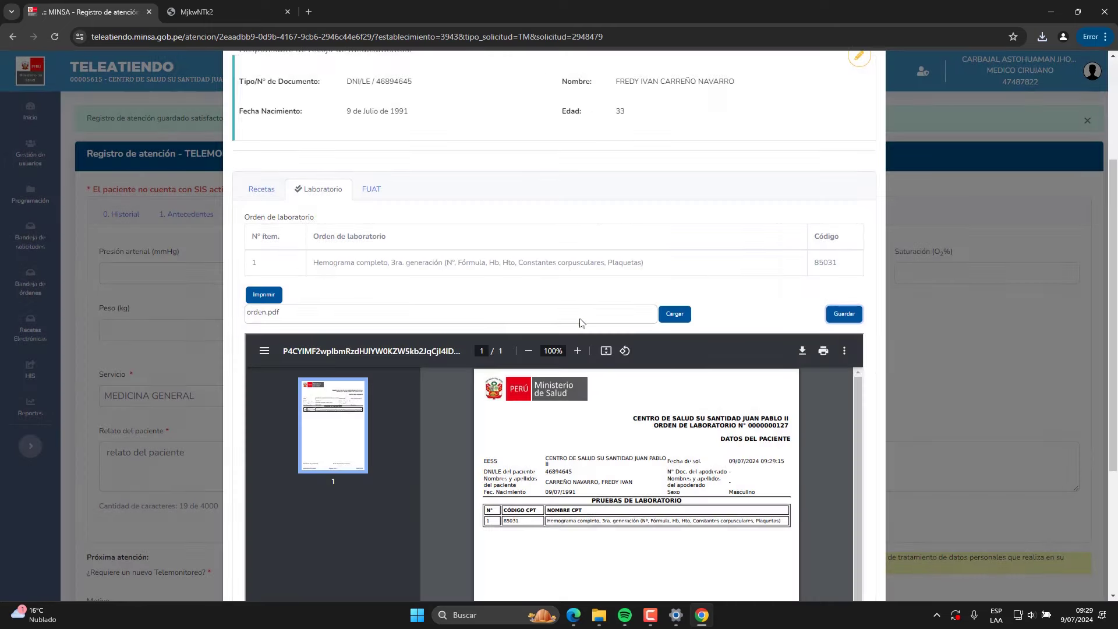
{"action": "scroll", "coordinate": [525, 279], "scroll_direction": "down", "scroll_amount": 2}
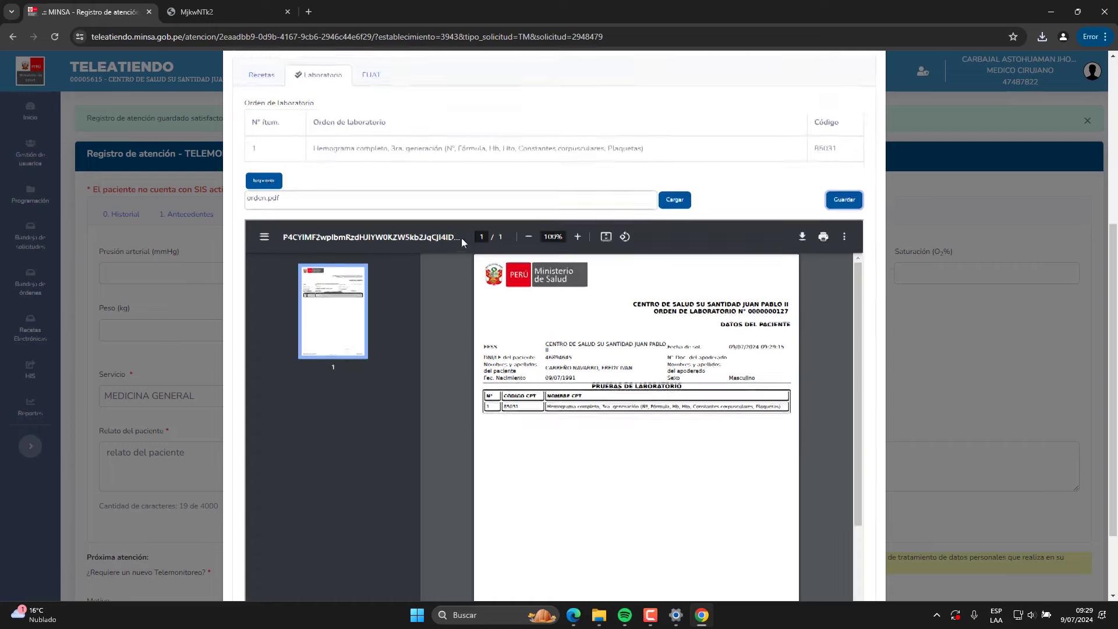
{"action": "scroll", "coordinate": [461, 237], "scroll_direction": "up", "scroll_amount": 3}
{"action": "left_click", "coordinate": [377, 249]}
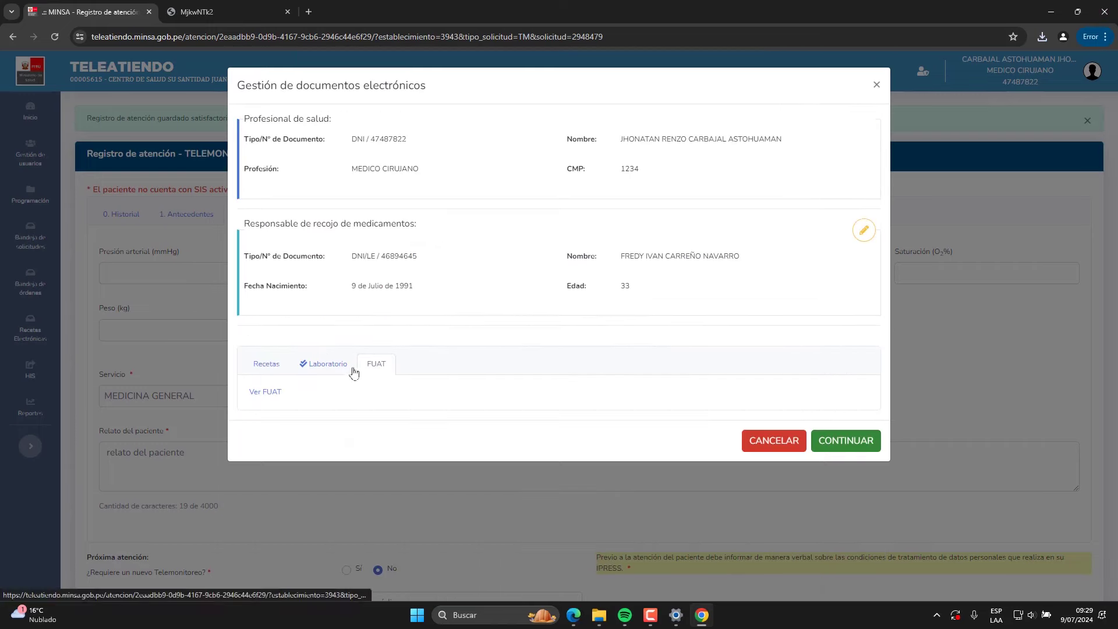
Open the FUAT telemonitoring form PDF in a new tab, scroll through it, and return to MINSA
{"action": "left_click", "coordinate": [252, 397]}
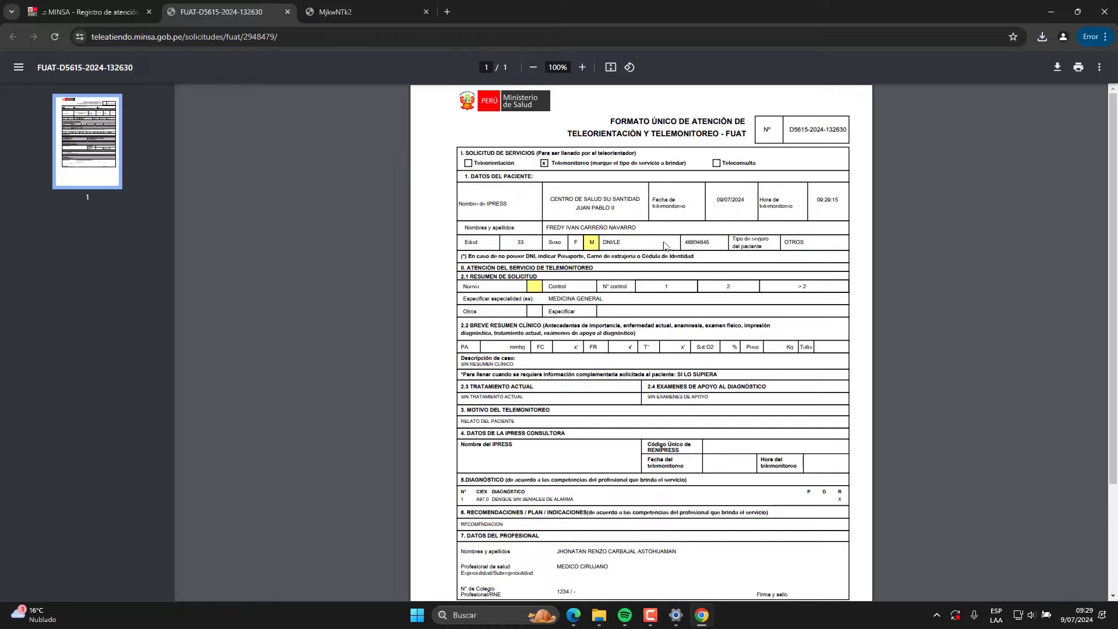
{"action": "scroll", "coordinate": [641, 291], "scroll_direction": "down", "scroll_amount": 3}
{"action": "scroll", "coordinate": [627, 344], "scroll_direction": "up", "scroll_amount": 3}
{"action": "left_click", "coordinate": [86, 8]}
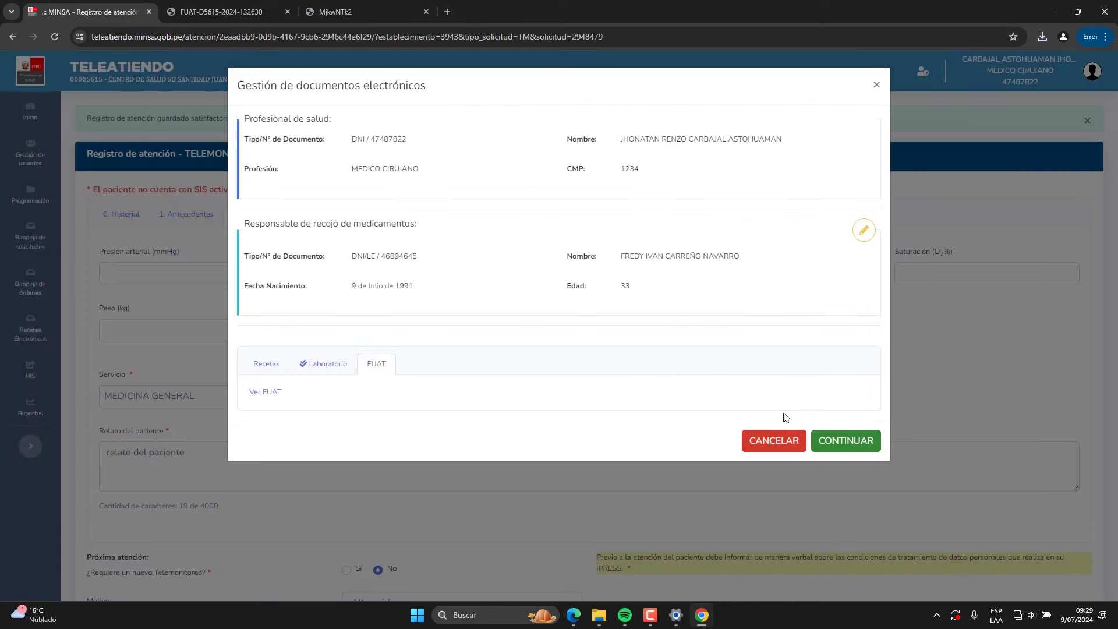
Sign the documents electronically with the signing PIN and acknowledge the Documento firmado message
{"action": "left_click", "coordinate": [847, 442]}
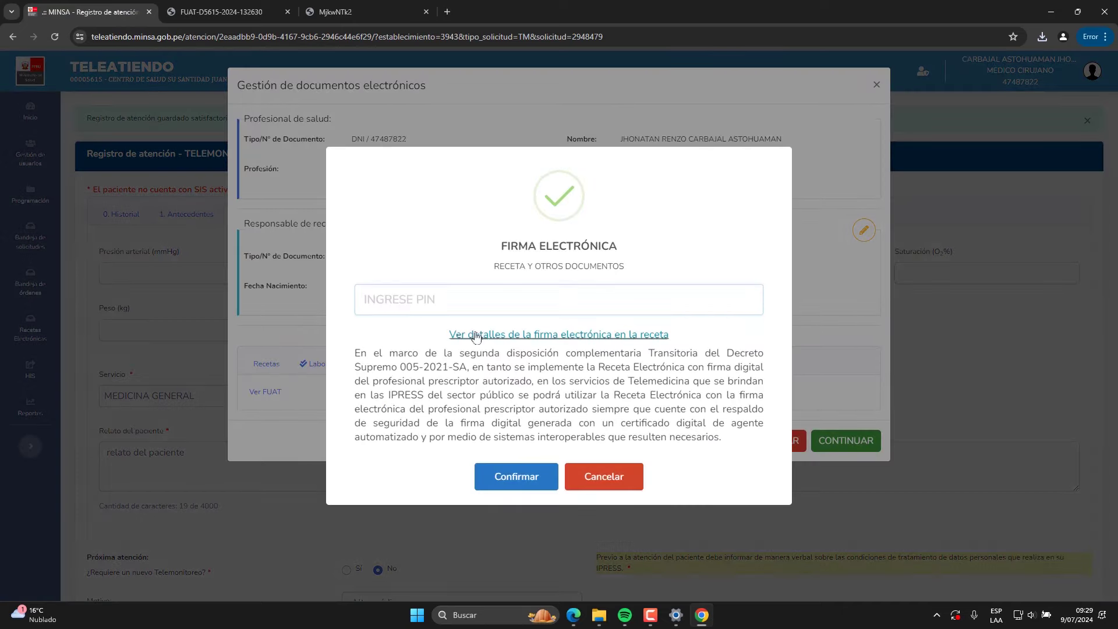
{"action": "left_click", "coordinate": [407, 302]}
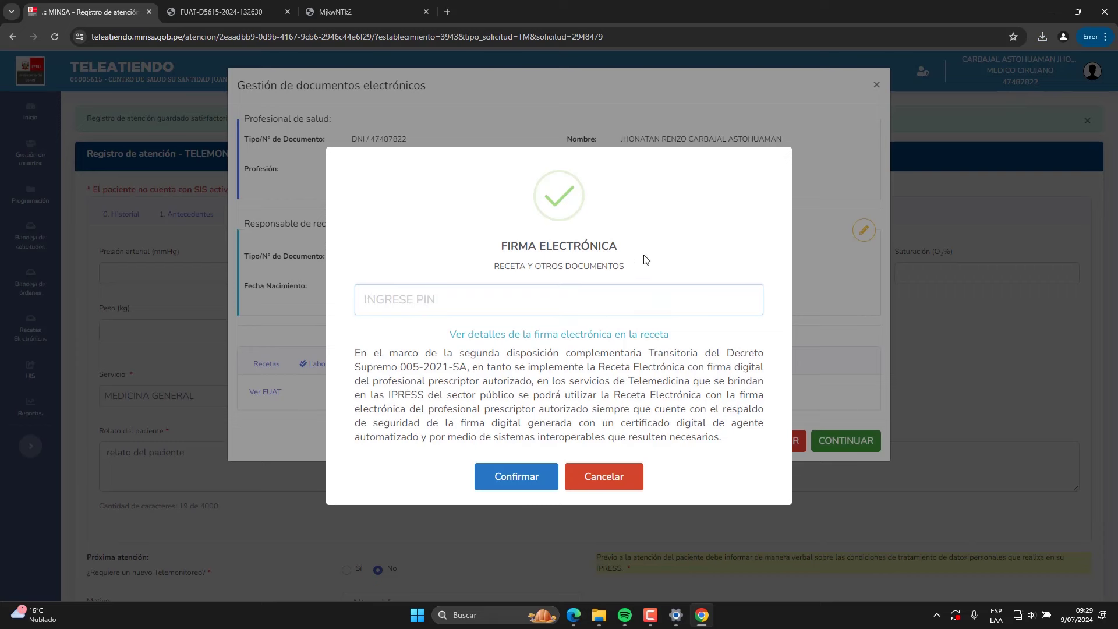
{"action": "type", "text": "•••"}
{"action": "left_click", "coordinate": [519, 473]}
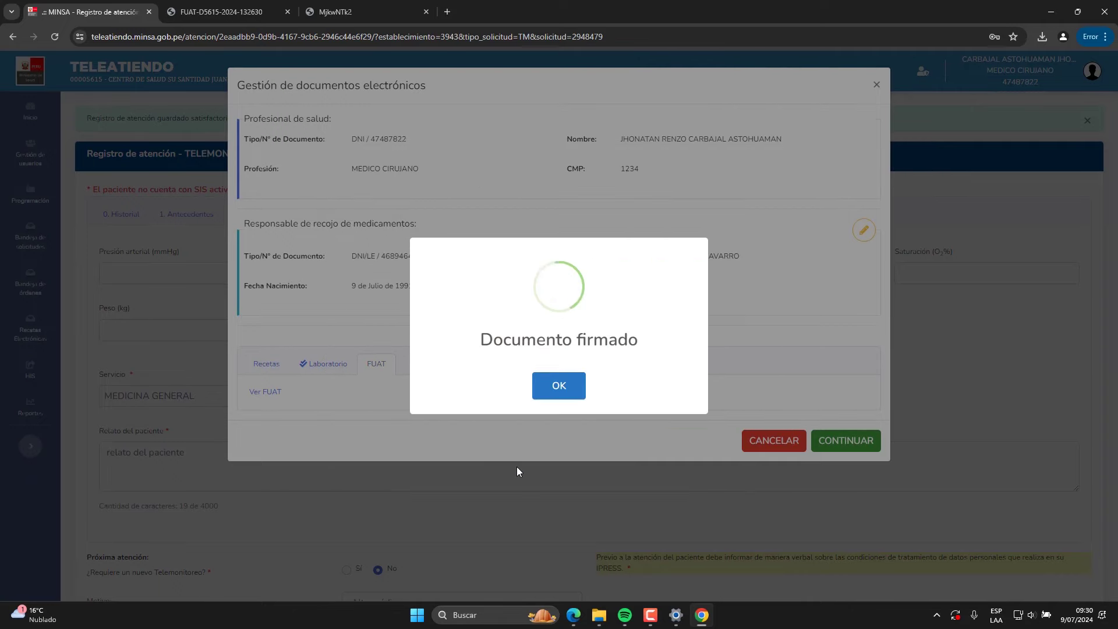
{"action": "left_click", "coordinate": [561, 391]}
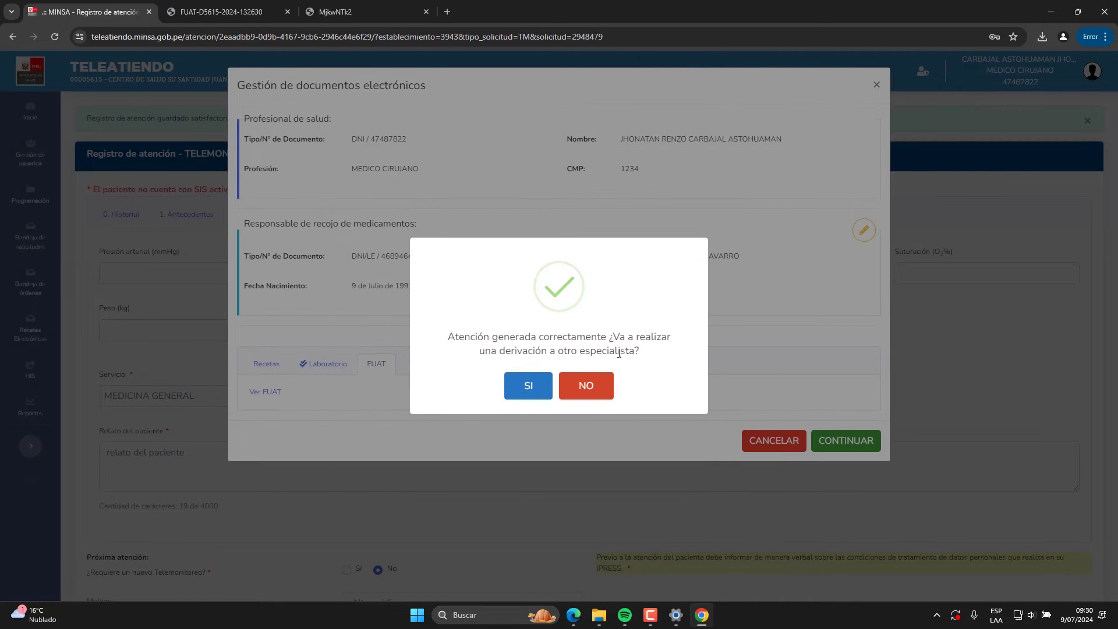
Decline the specialist referral and switch to a different working role
{"action": "left_click", "coordinate": [587, 390]}
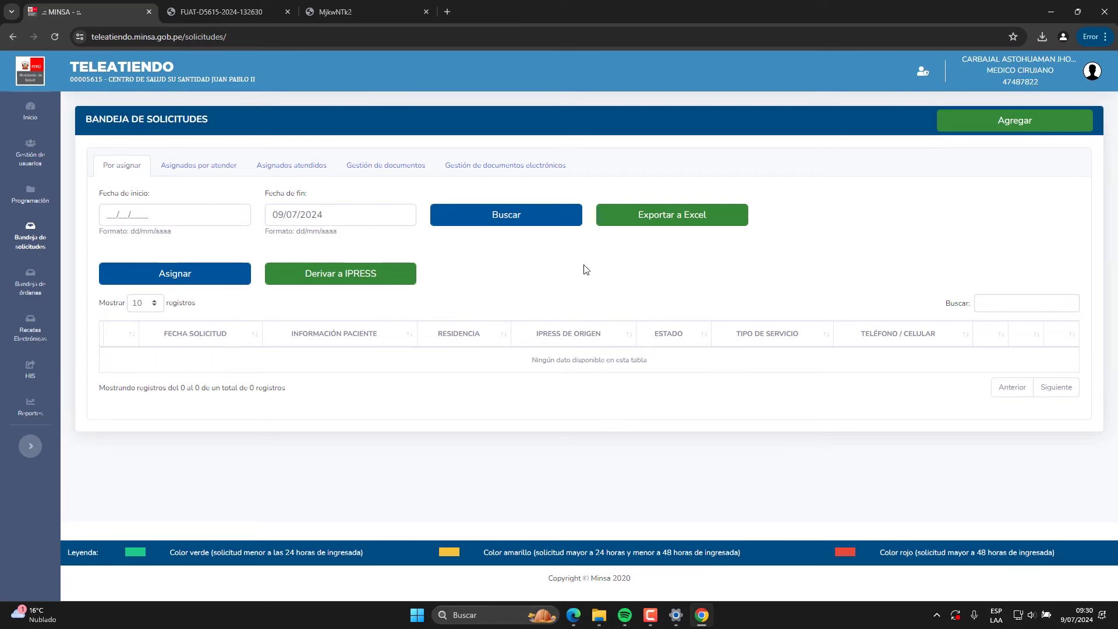
{"action": "left_click", "coordinate": [924, 72]}
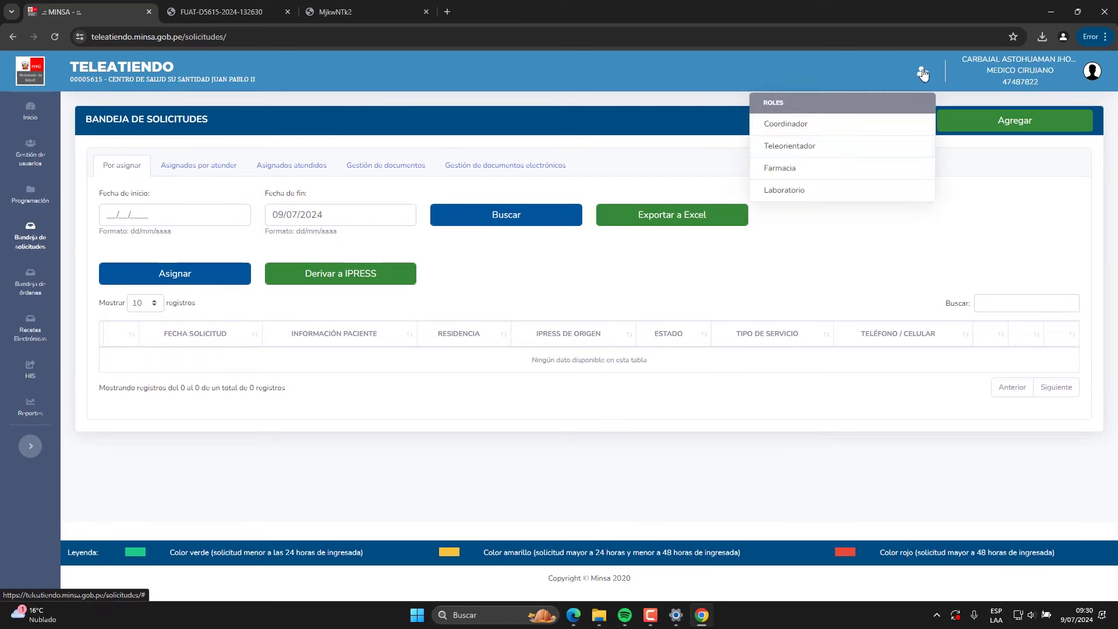
{"action": "left_click", "coordinate": [809, 150]}
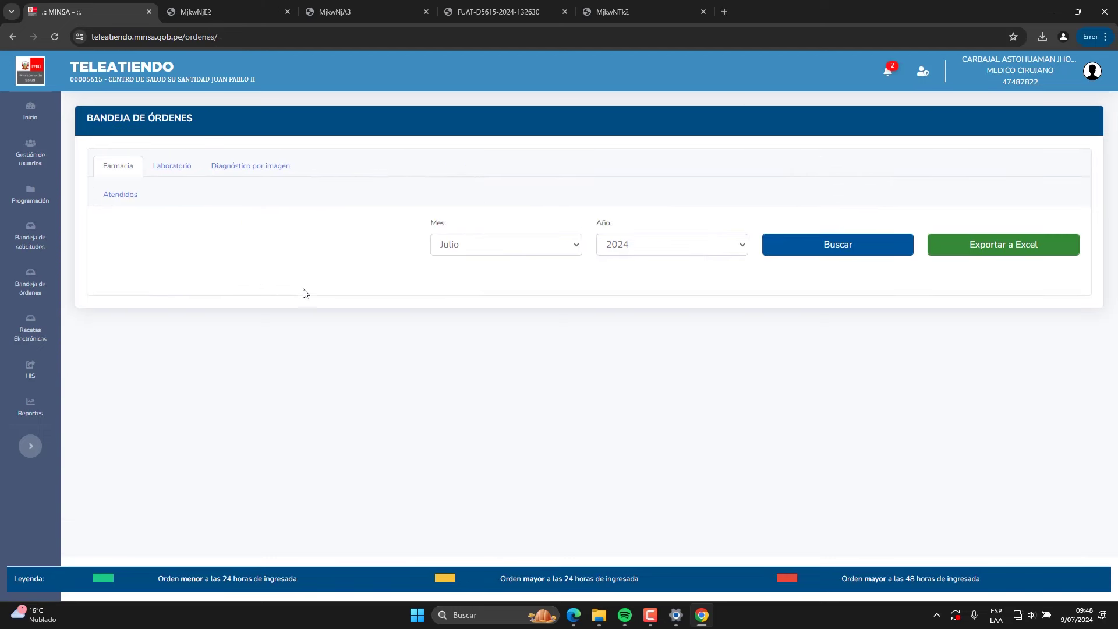
{"action": "left_click", "coordinate": [31, 290]}
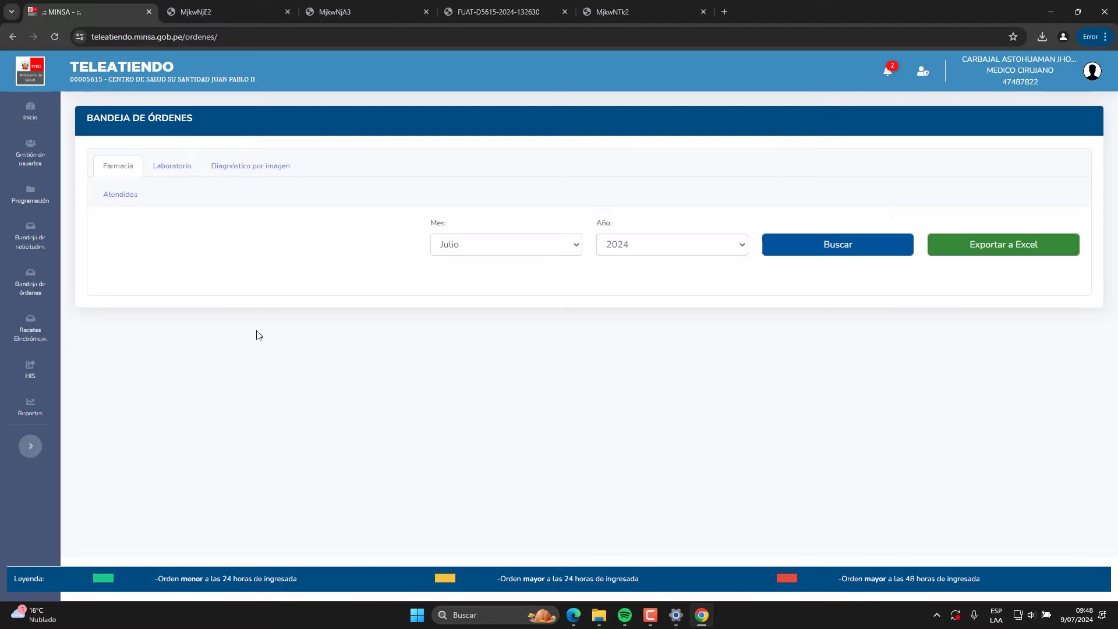
{"action": "left_click", "coordinate": [176, 168]}
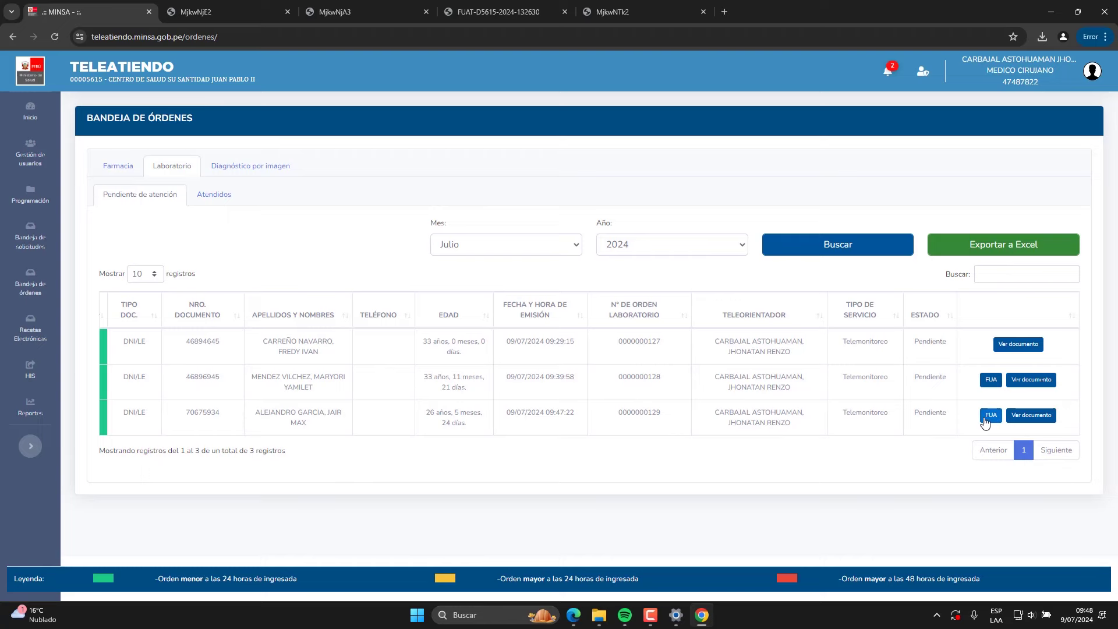
{"action": "left_click", "coordinate": [1031, 415]}
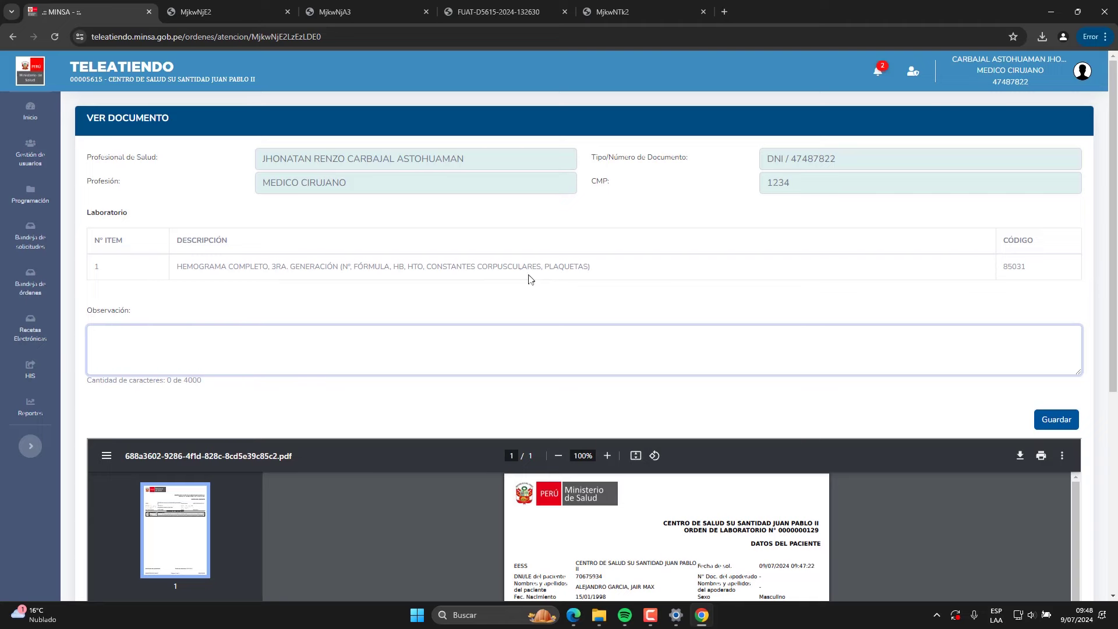
{"action": "scroll", "coordinate": [625, 373], "scroll_direction": "down", "scroll_amount": 6}
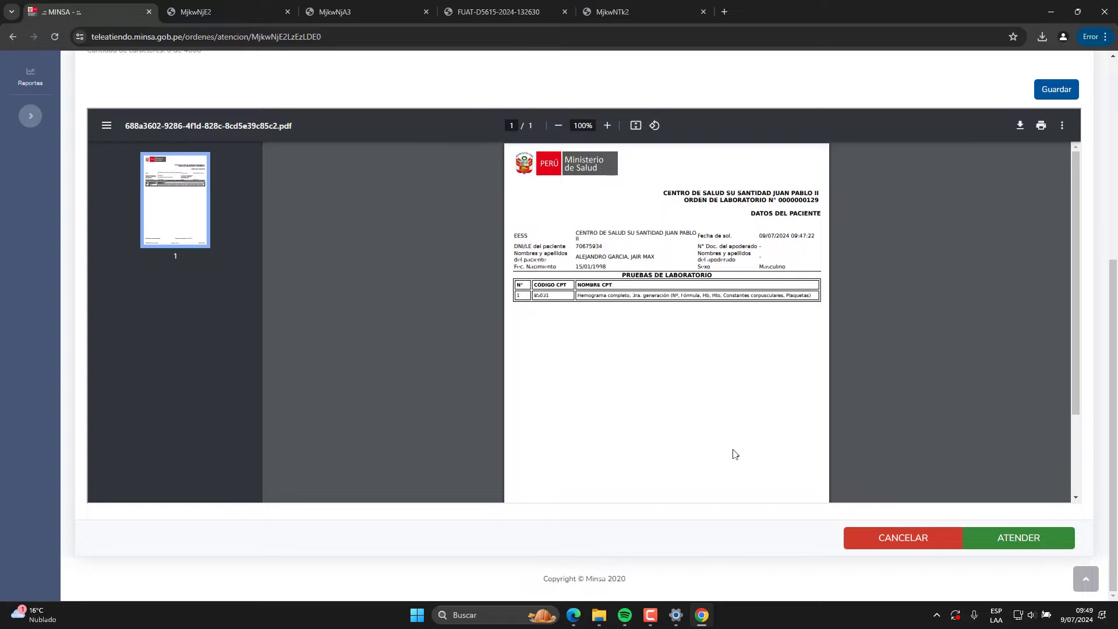
{"action": "scroll", "coordinate": [749, 429], "scroll_direction": "up", "scroll_amount": 2}
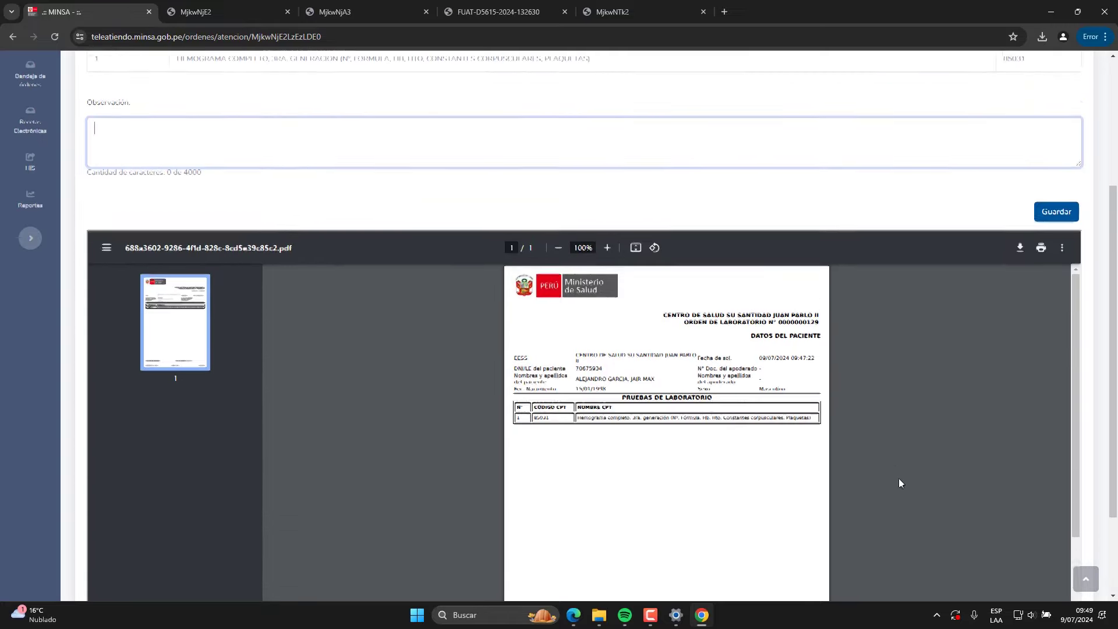
{"action": "scroll", "coordinate": [900, 478], "scroll_direction": "down", "scroll_amount": 5}
{"action": "scroll", "coordinate": [721, 312], "scroll_direction": "up", "scroll_amount": 10}
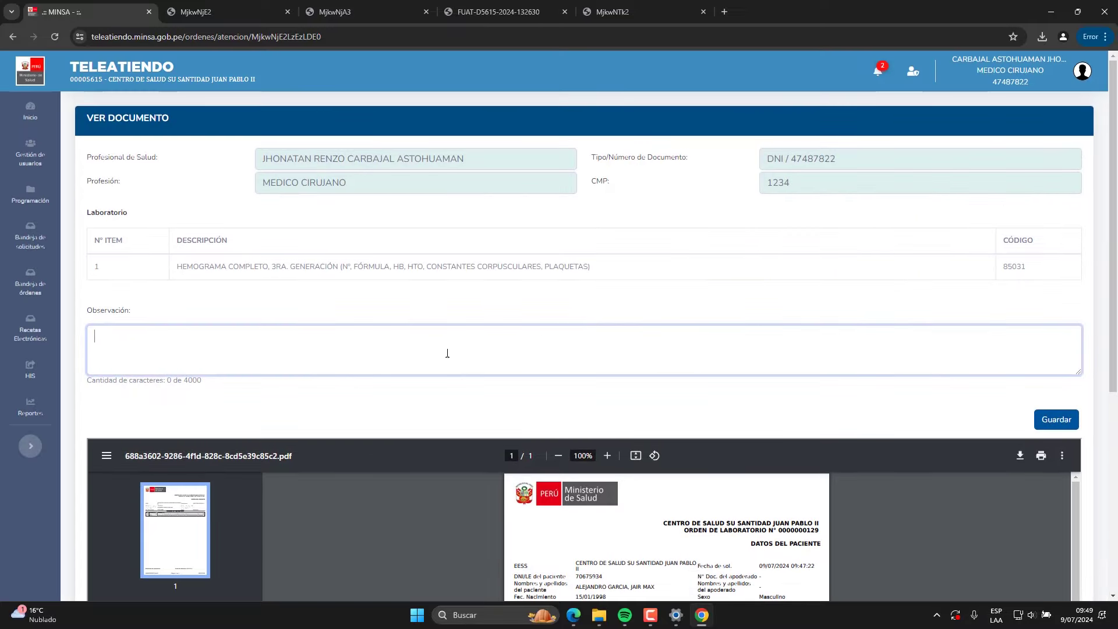
{"action": "left_click", "coordinate": [213, 346]}
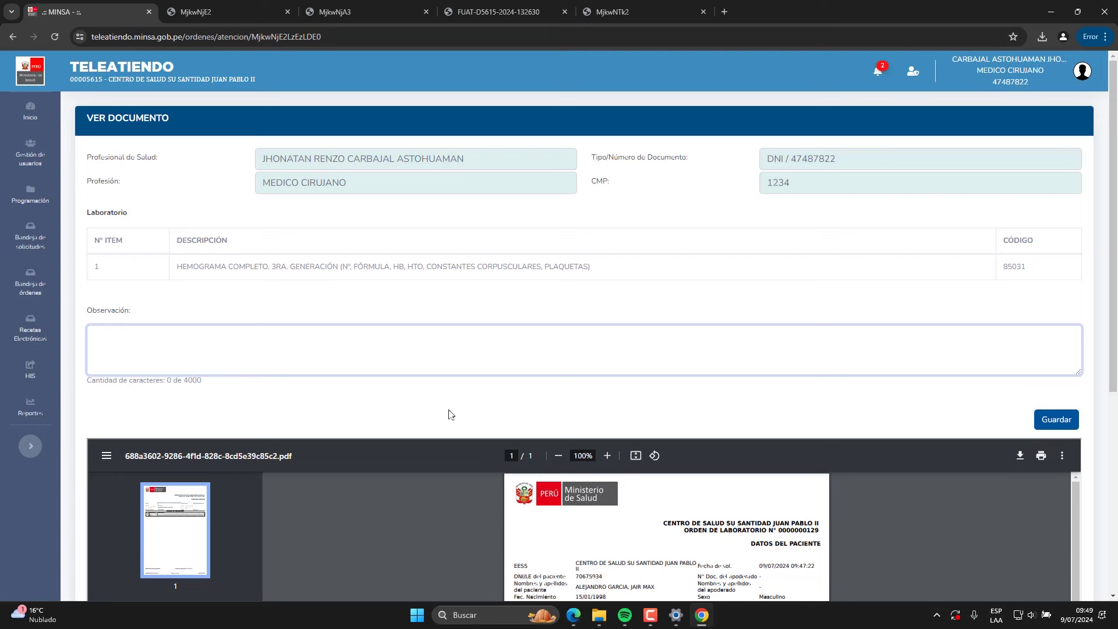
{"action": "scroll", "coordinate": [802, 443], "scroll_direction": "down", "scroll_amount": 1}
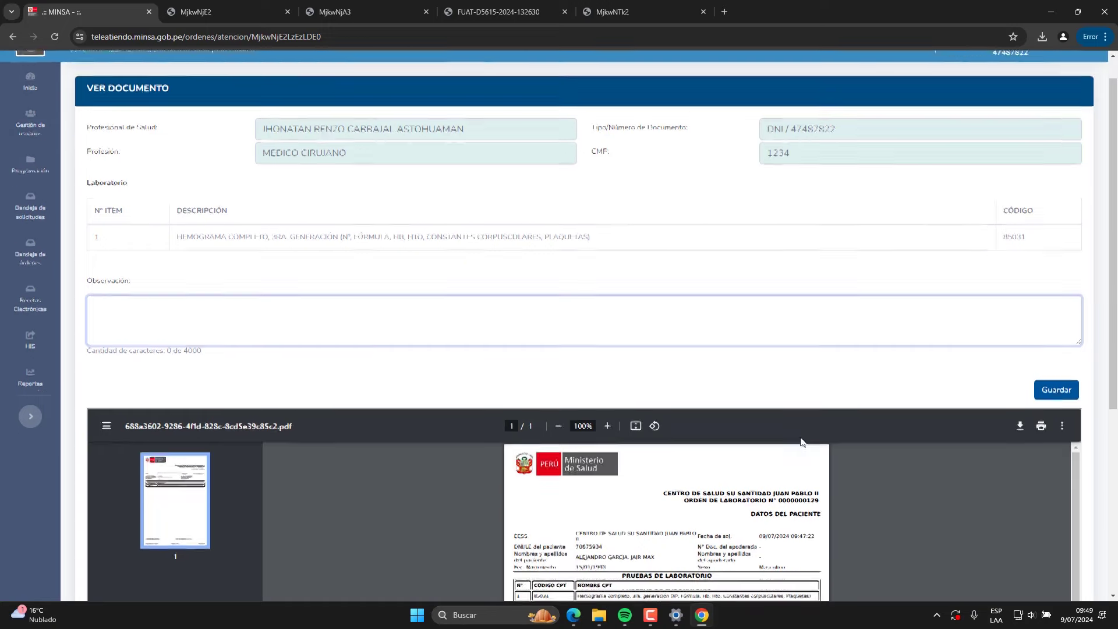
{"action": "scroll", "coordinate": [802, 443], "scroll_direction": "down", "scroll_amount": 2}
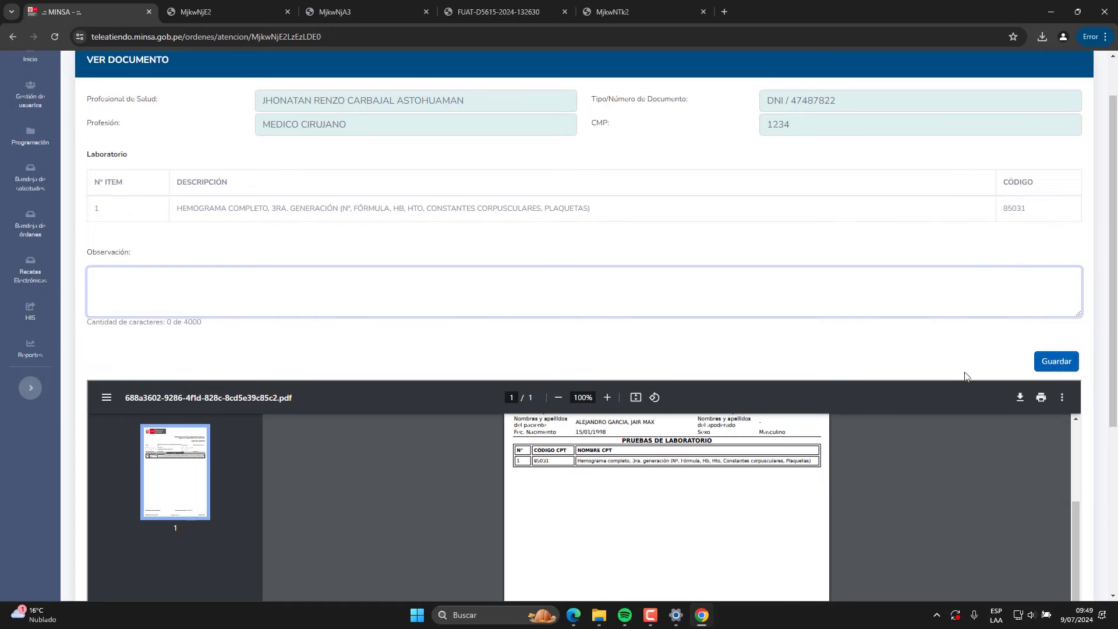
{"action": "scroll", "coordinate": [965, 376], "scroll_direction": "down", "scroll_amount": 5}
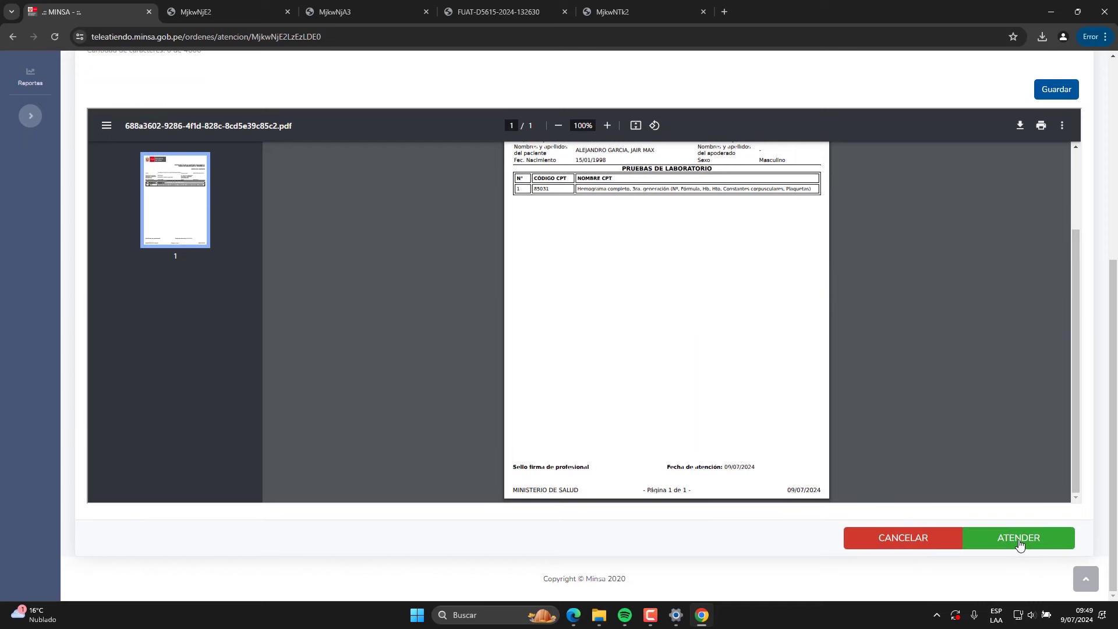
{"action": "left_click", "coordinate": [1020, 543]}
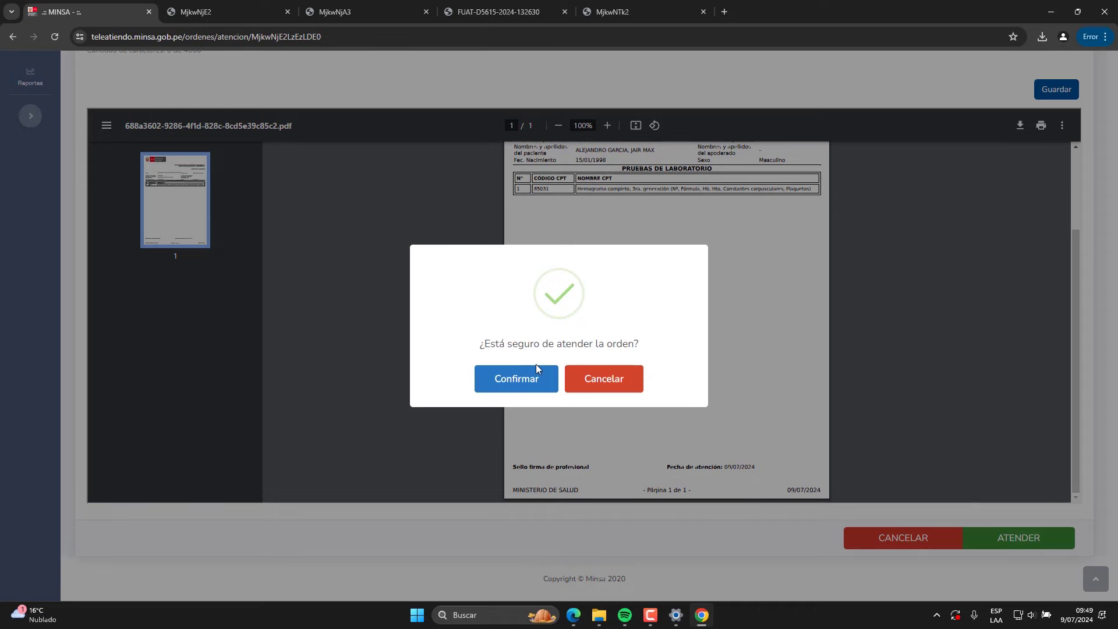
{"action": "left_click", "coordinate": [530, 384]}
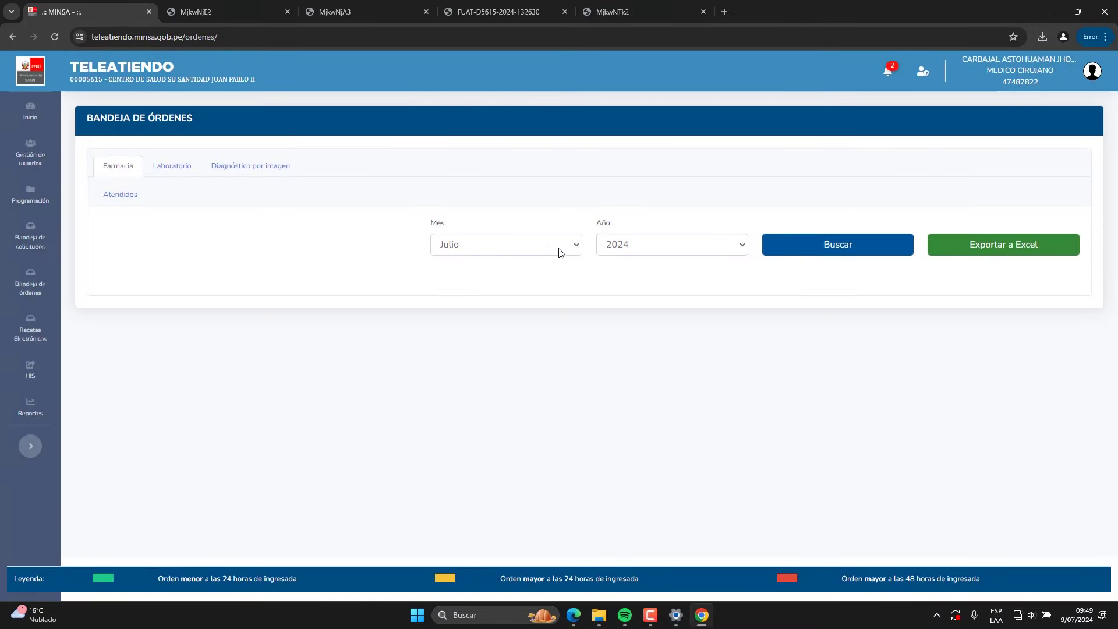
{"action": "left_click", "coordinate": [923, 71]}
{"action": "left_click", "coordinate": [658, 167]}
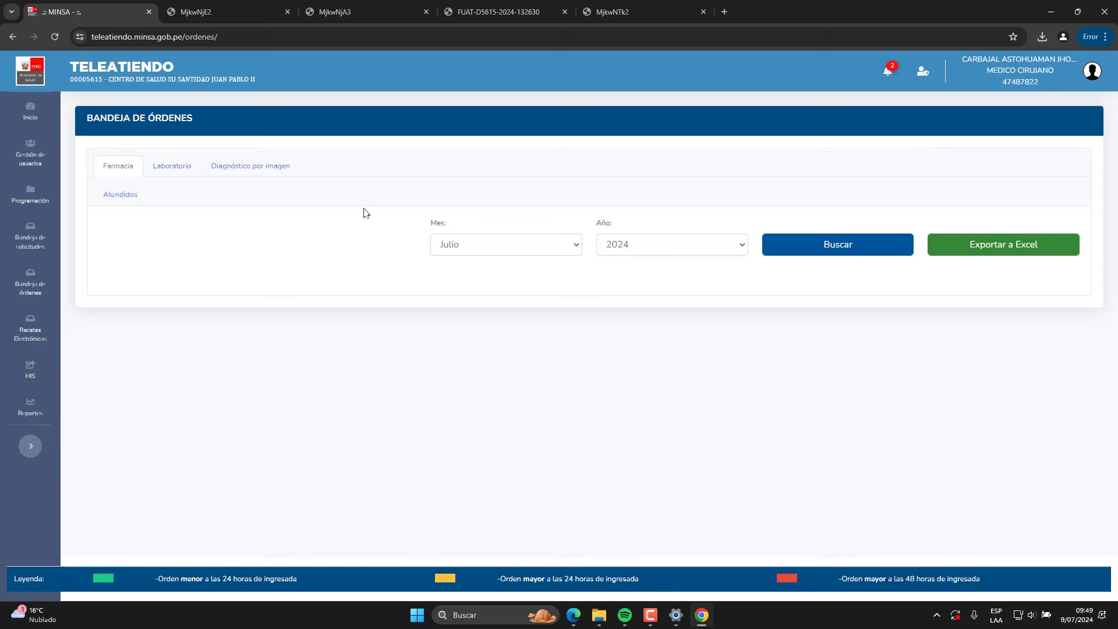
Search Recetas Electrónicas for the patient's prescriptions by DNI and issue date 22/11/0020
{"action": "left_click", "coordinate": [46, 343]}
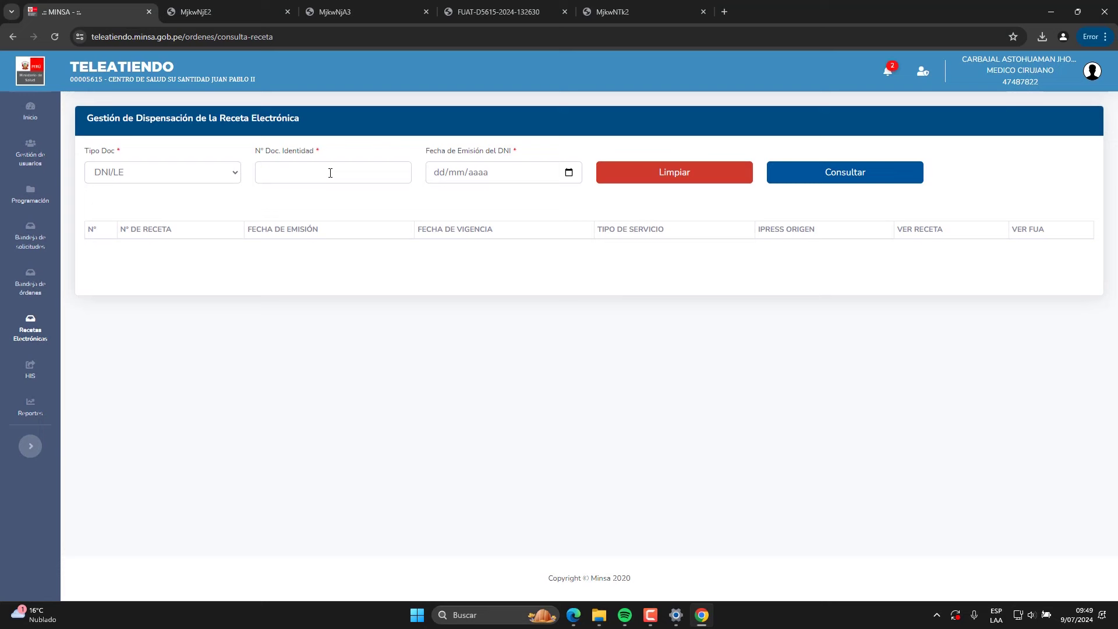
{"action": "left_click", "coordinate": [330, 173]}
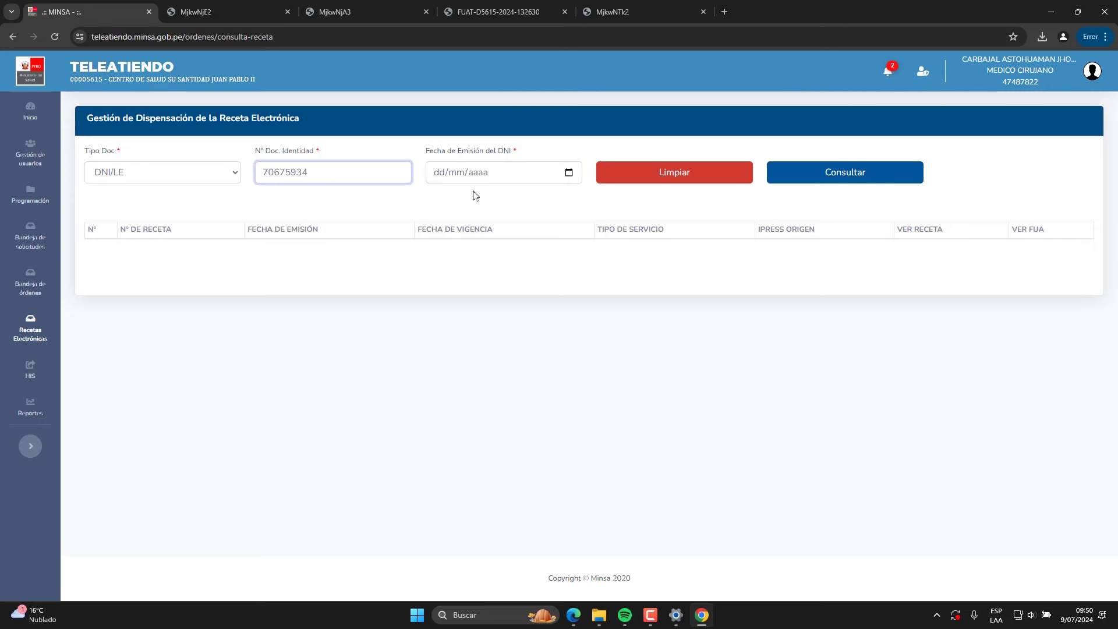
{"action": "left_click", "coordinate": [434, 177]}
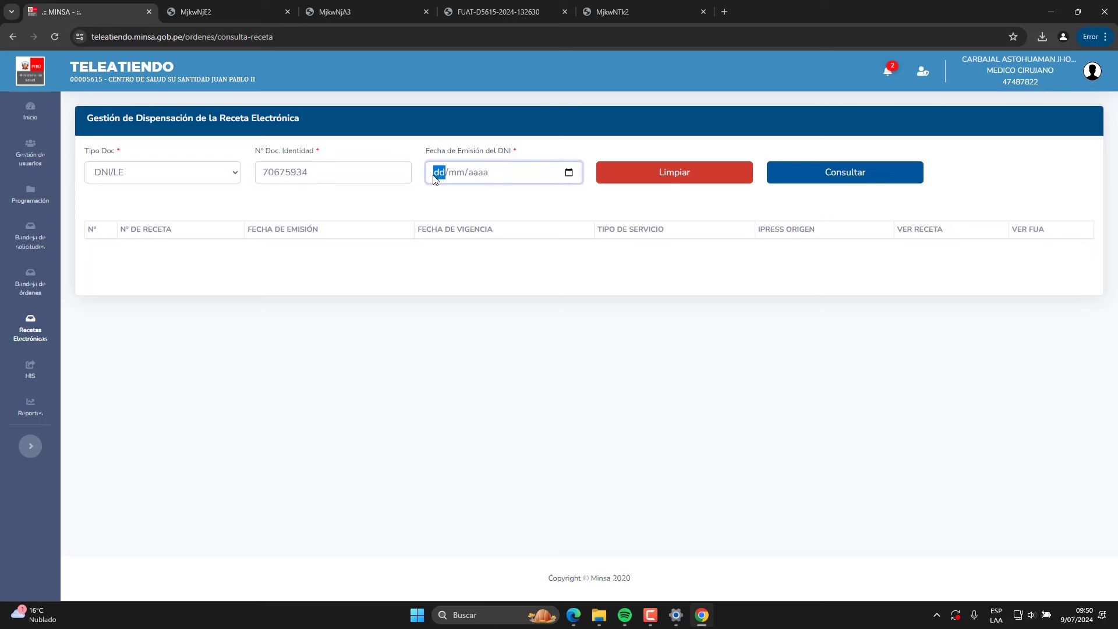
{"action": "type", "text": "22/11/00"}
{"action": "type", "text": "20"}
{"action": "left_click", "coordinate": [839, 182]}
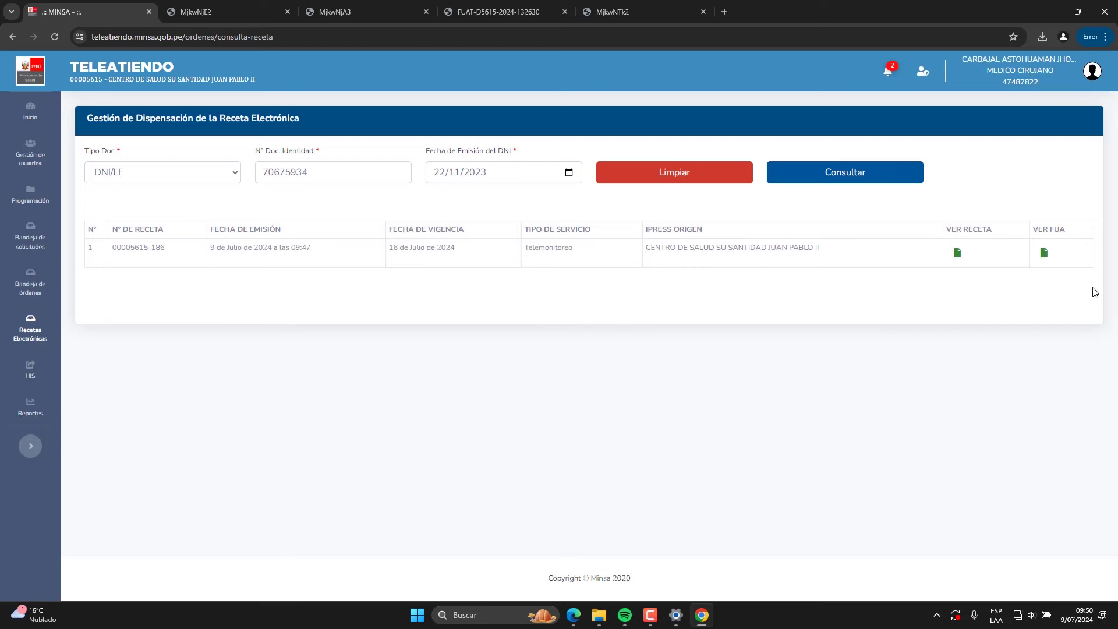
Open the prescription and enter its number, without leading space, as the Número de Comprobante
{"action": "left_click", "coordinate": [957, 253]}
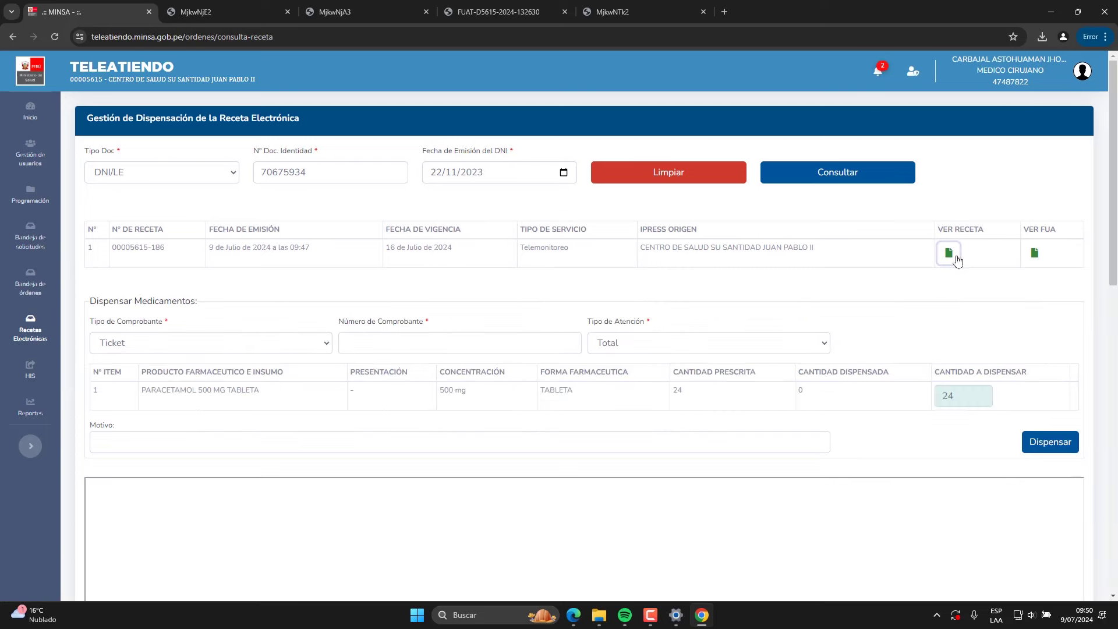
{"action": "scroll", "coordinate": [650, 302], "scroll_direction": "down", "scroll_amount": 2}
{"action": "left_click", "coordinate": [400, 227]}
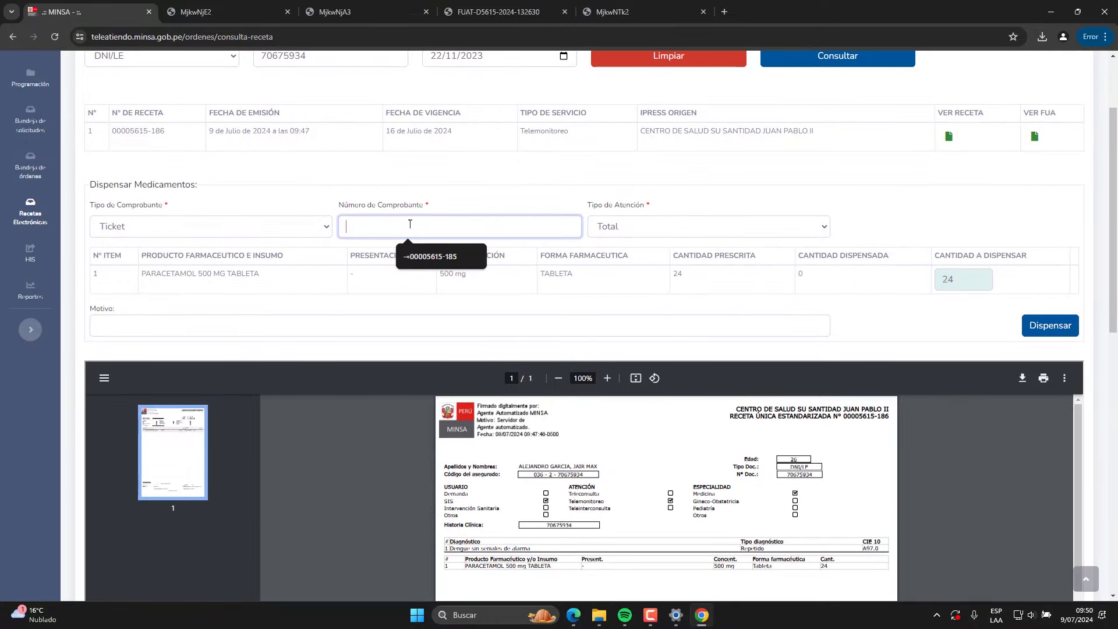
{"action": "left_click_drag", "start_coordinate": [170, 138], "coordinate": [103, 138]}
{"action": "key", "text": "ctrl+c"}
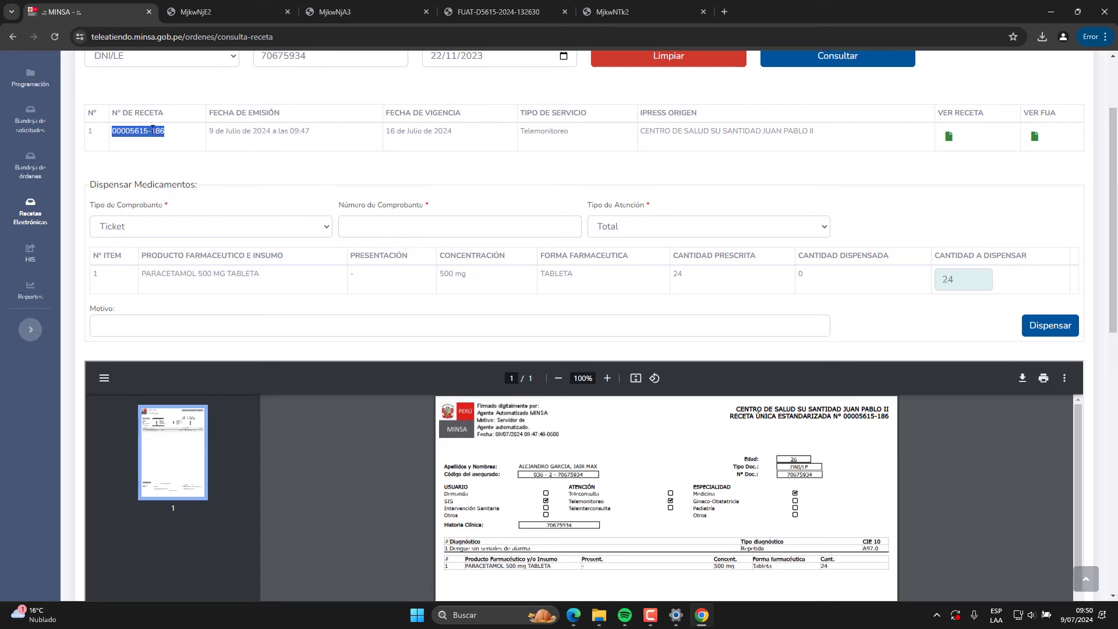
{"action": "left_click", "coordinate": [378, 230]}
{"action": "key", "text": "ctrl+v"}
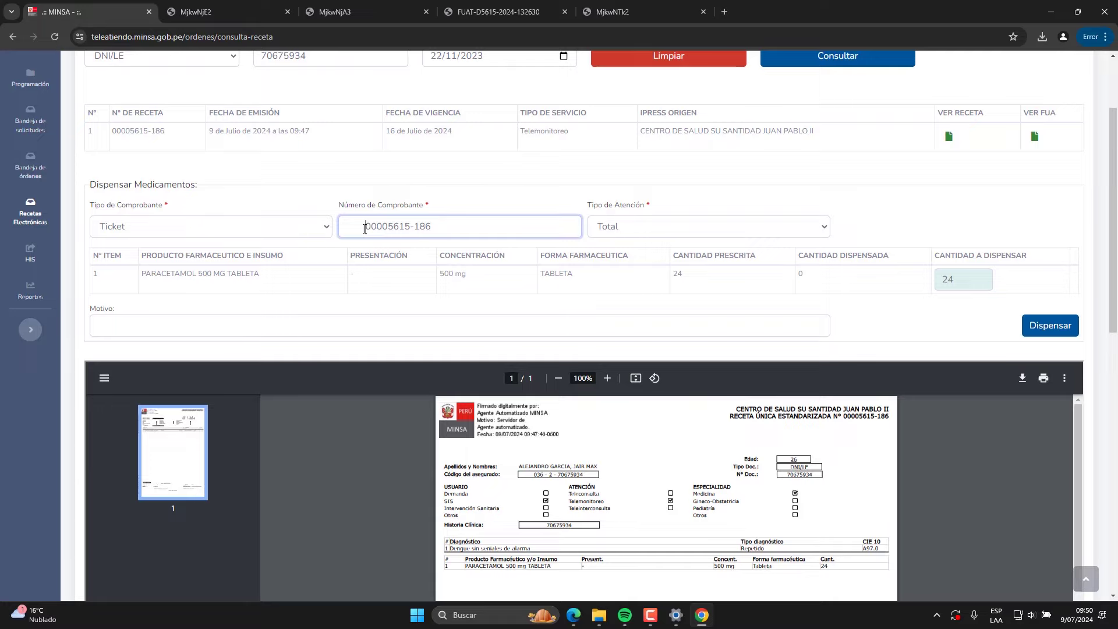
{"action": "key", "text": "BackSpace"}
{"action": "key", "text": "BackSpace"}
{"action": "key", "text": "BackSpace"}
Dispense the 24 paracetamol 500 mg tablets and confirm
{"action": "scroll", "coordinate": [583, 280], "scroll_direction": "down", "scroll_amount": 3}
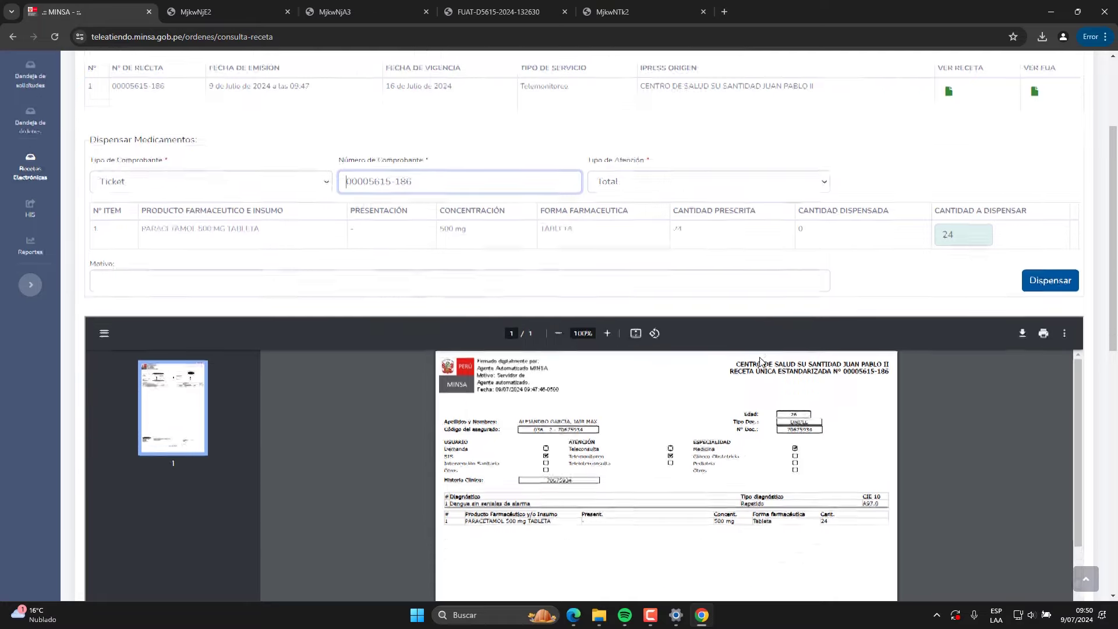
{"action": "scroll", "coordinate": [848, 340], "scroll_direction": "down", "scroll_amount": 1}
{"action": "scroll", "coordinate": [1090, 549], "scroll_direction": "down", "scroll_amount": 4}
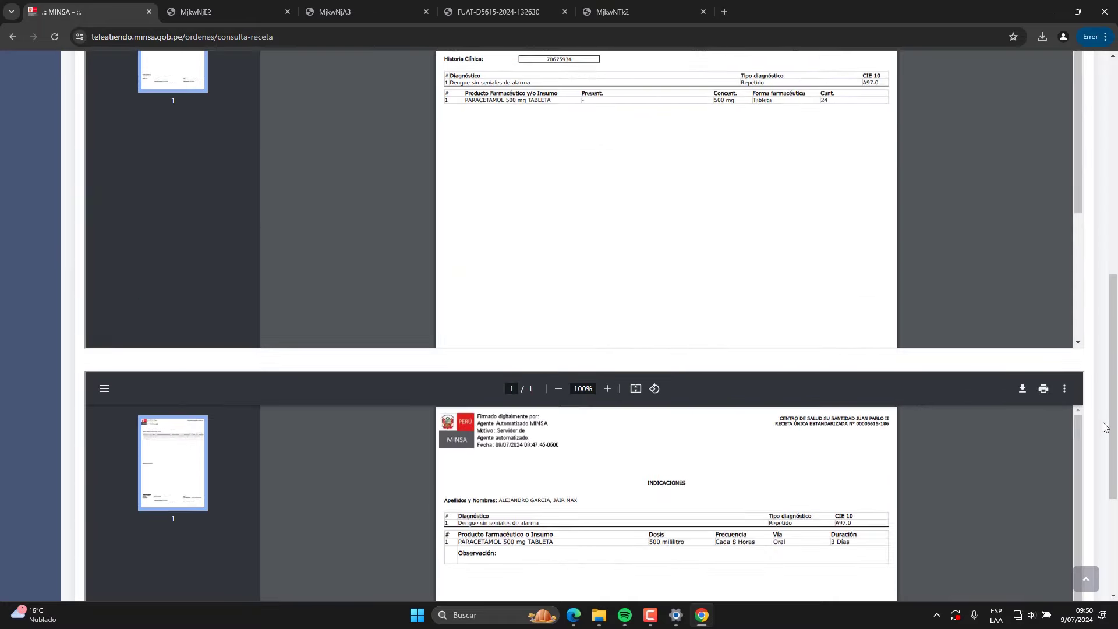
{"action": "scroll", "coordinate": [1090, 549], "scroll_direction": "up", "scroll_amount": 8}
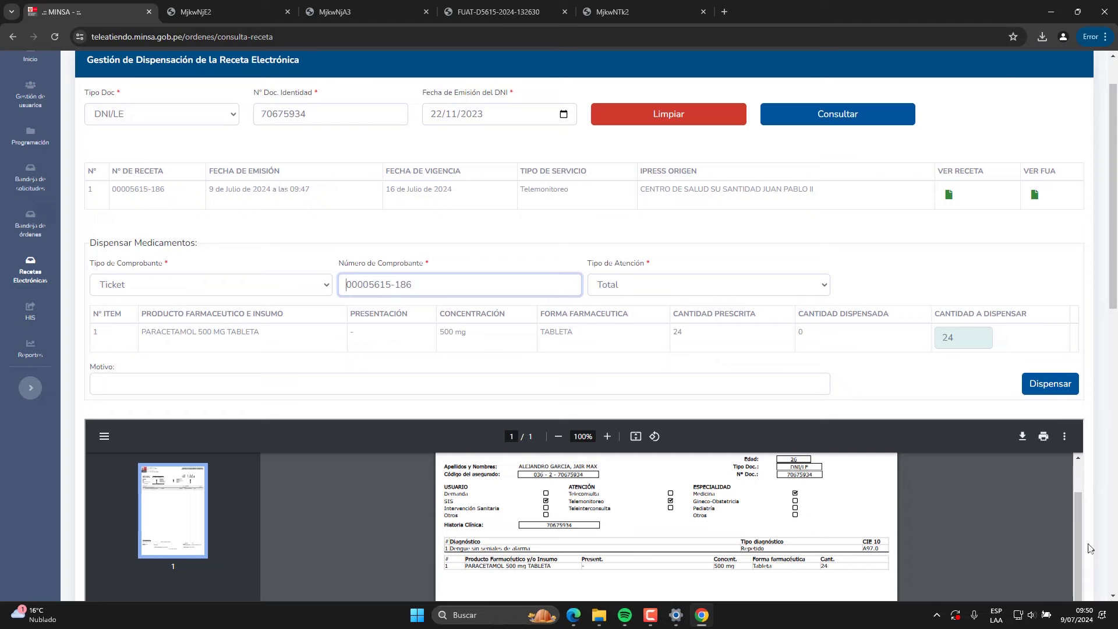
{"action": "left_click", "coordinate": [1050, 385]}
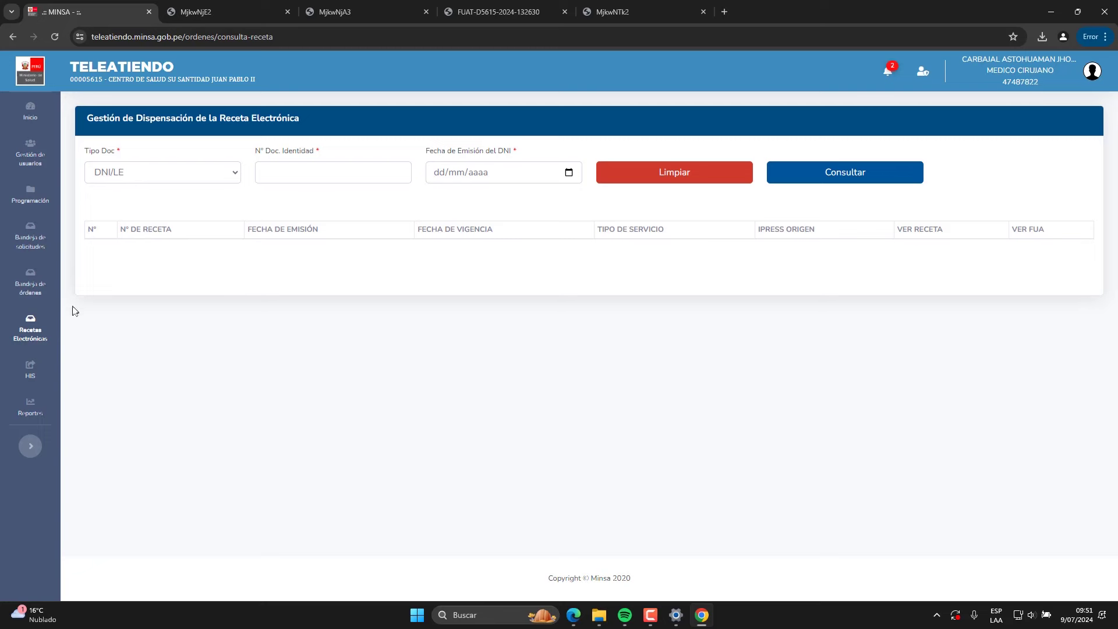
{"action": "left_click", "coordinate": [35, 287]}
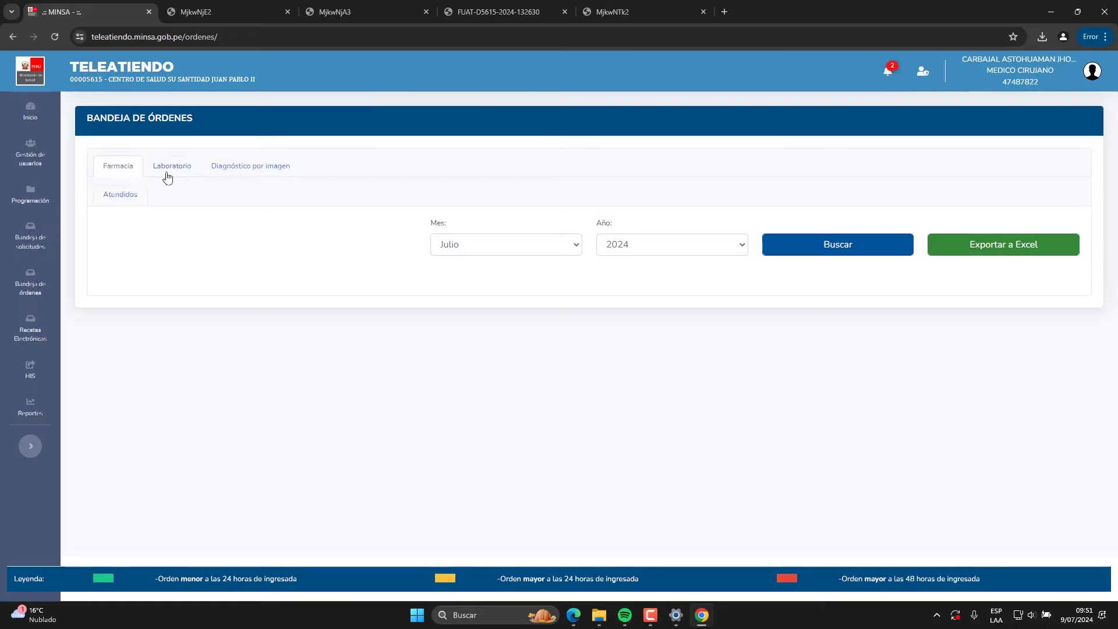
{"action": "left_click", "coordinate": [120, 197]}
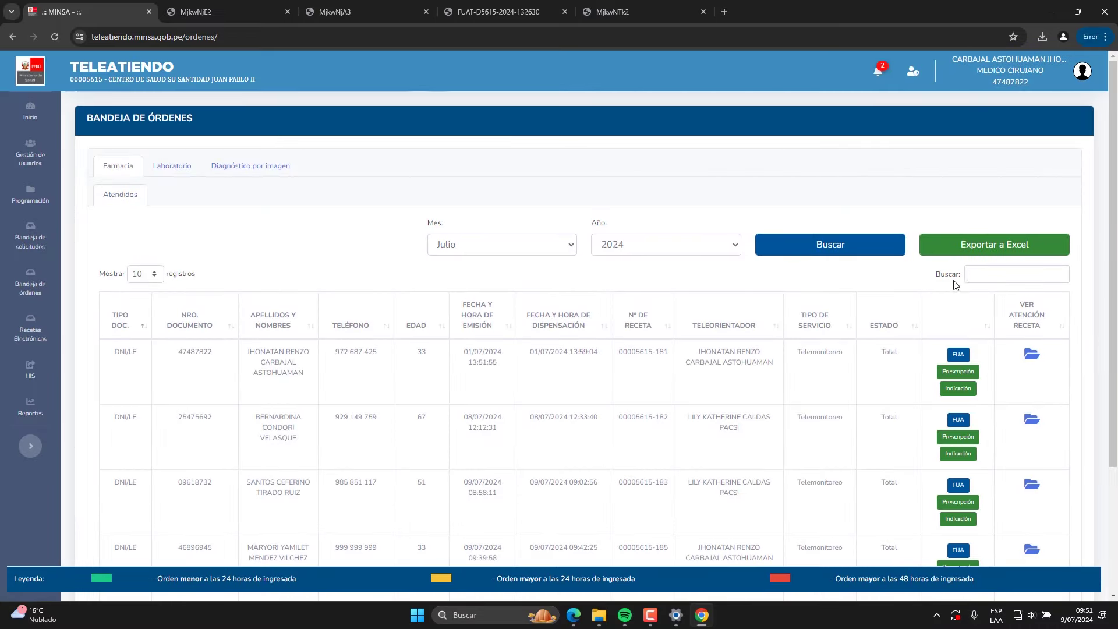
{"action": "left_click", "coordinate": [972, 276]}
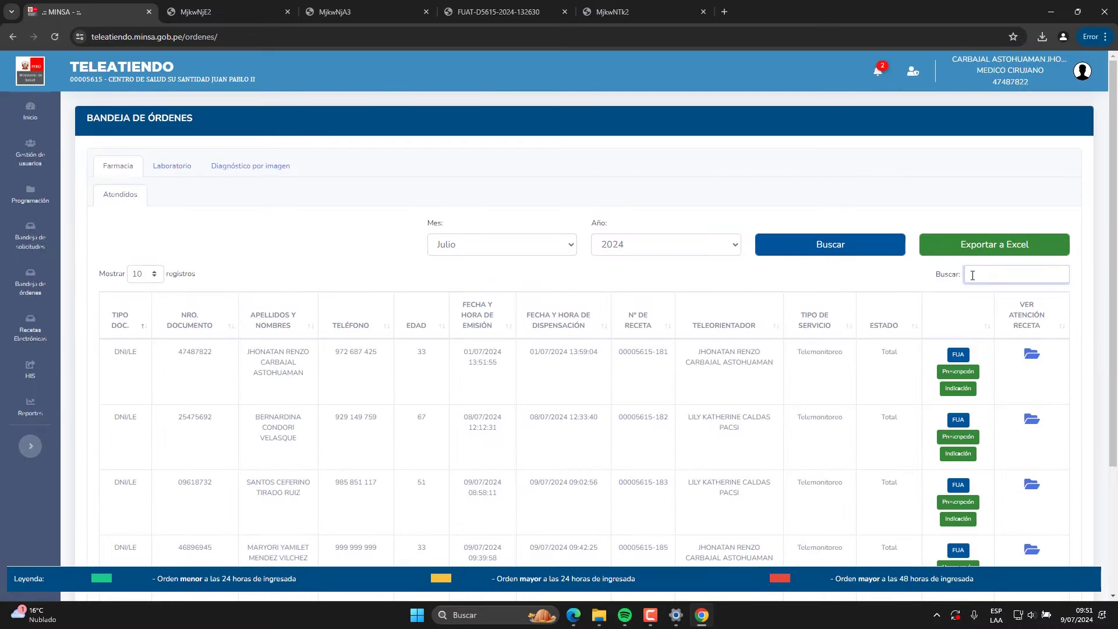
{"action": "type", "text": "70675934"}
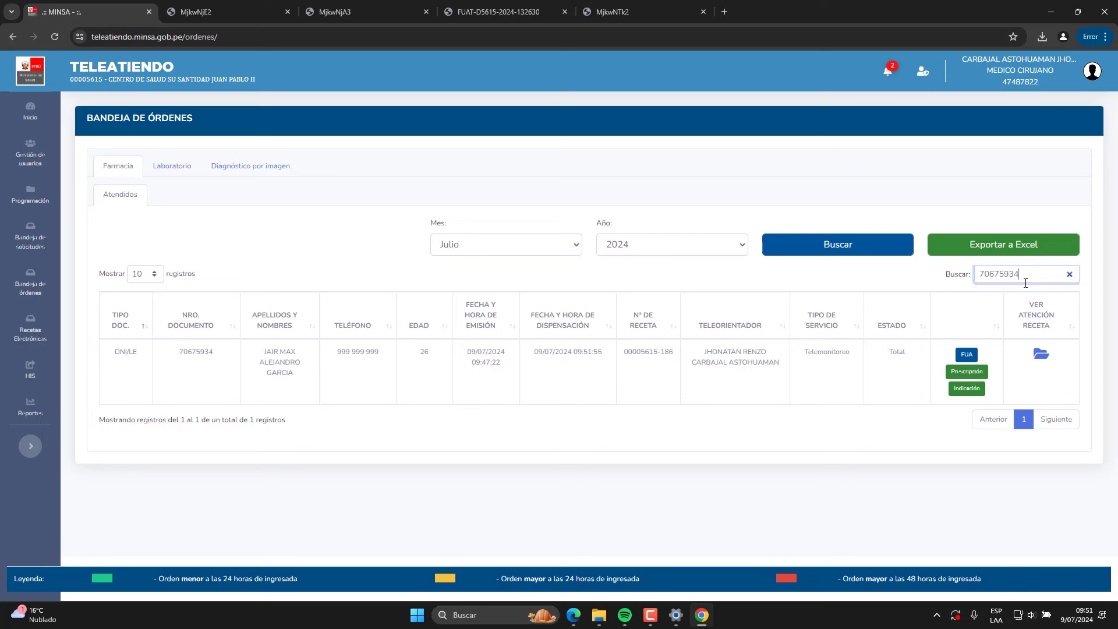
{"action": "left_click", "coordinate": [968, 355]}
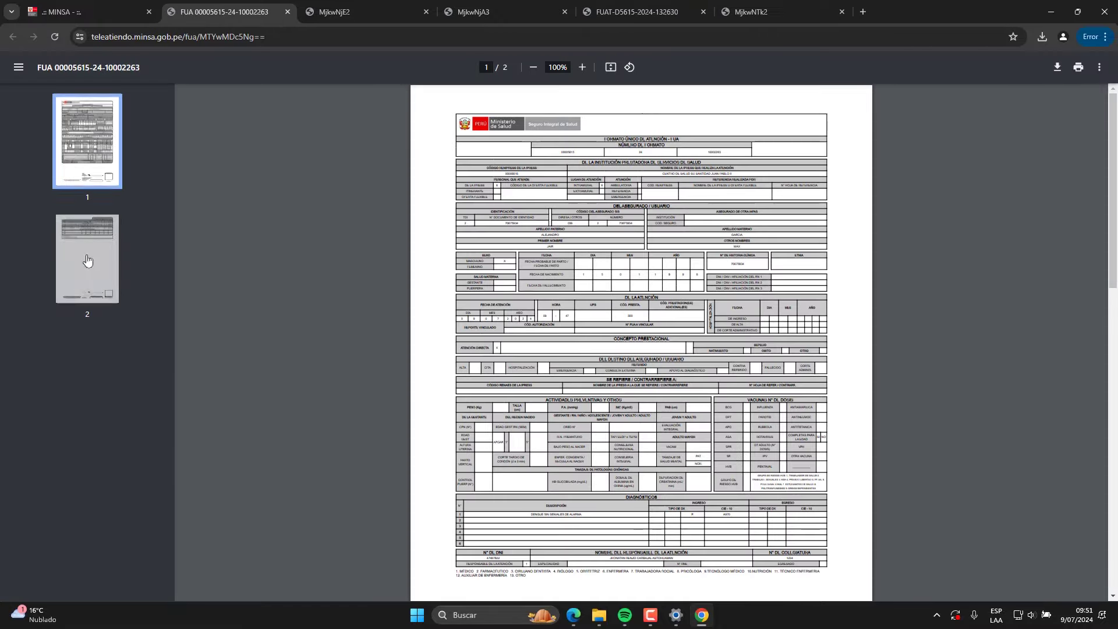
{"action": "left_click", "coordinate": [88, 261]}
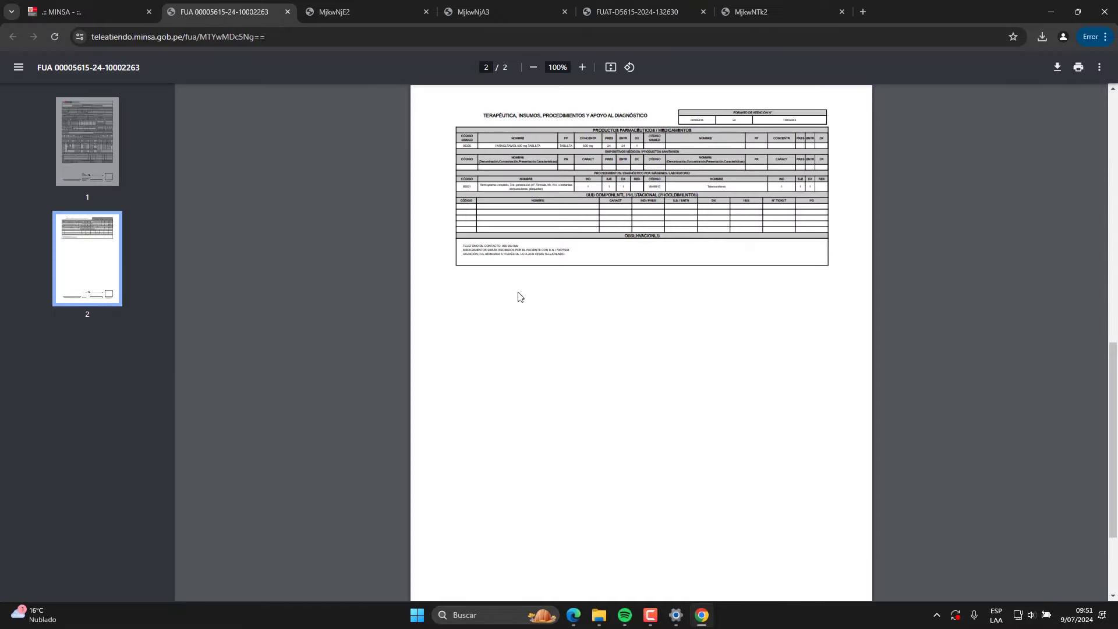
{"action": "scroll", "coordinate": [598, 216], "scroll_direction": "up", "scroll_amount": 5}
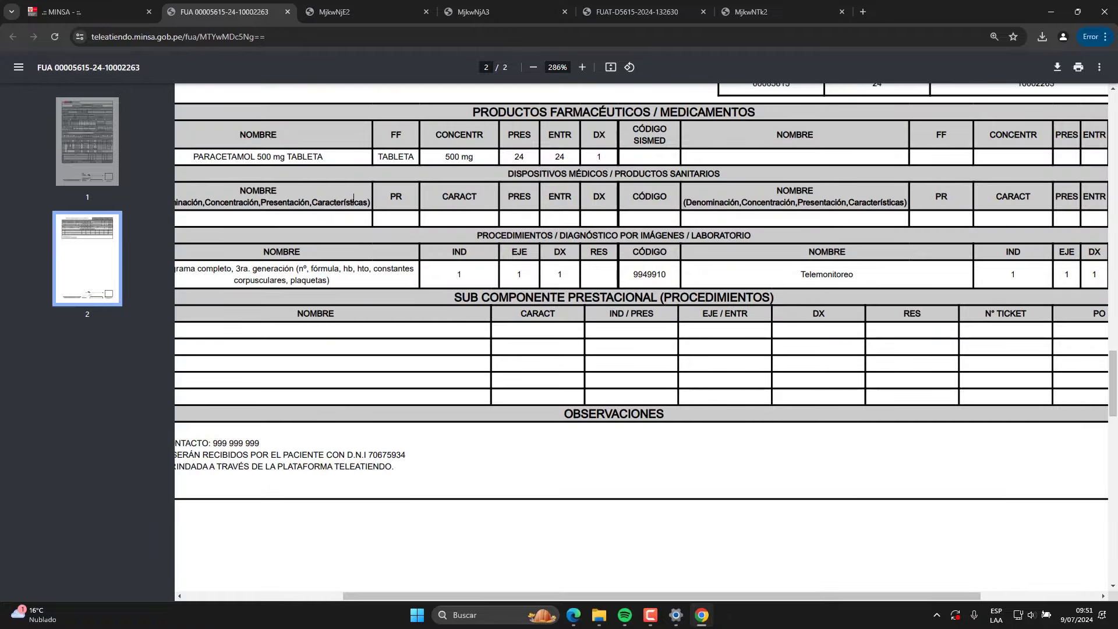
{"action": "scroll", "coordinate": [468, 283], "scroll_direction": "left", "scroll_amount": 3}
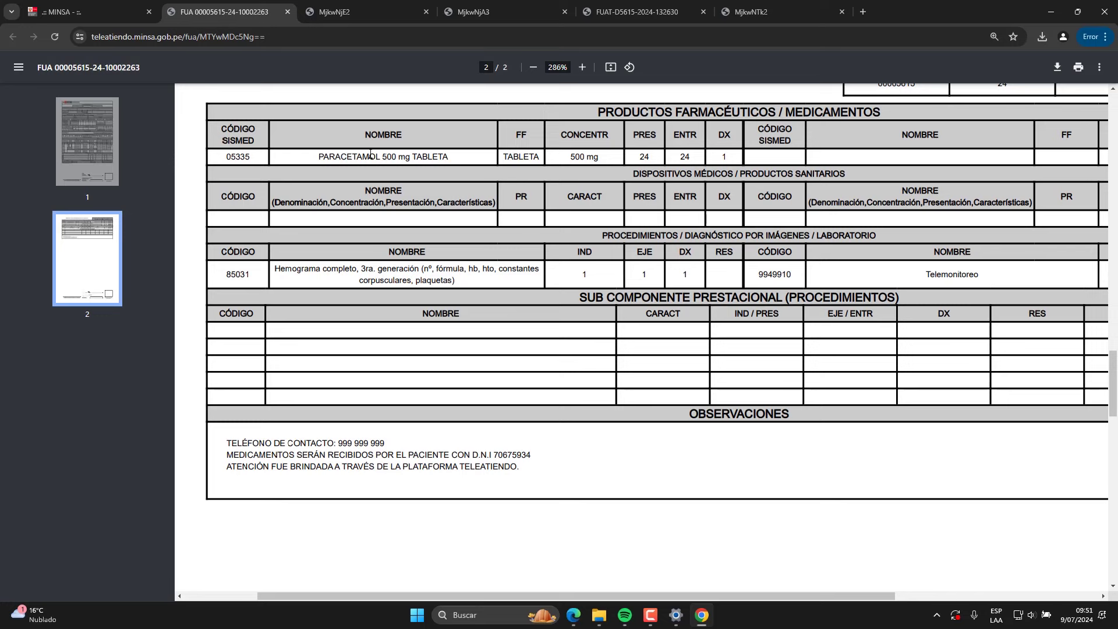
{"action": "left_click_drag", "start_coordinate": [684, 150], "coordinate": [693, 154]}
{"action": "scroll", "coordinate": [667, 204], "scroll_direction": "down", "scroll_amount": 3}
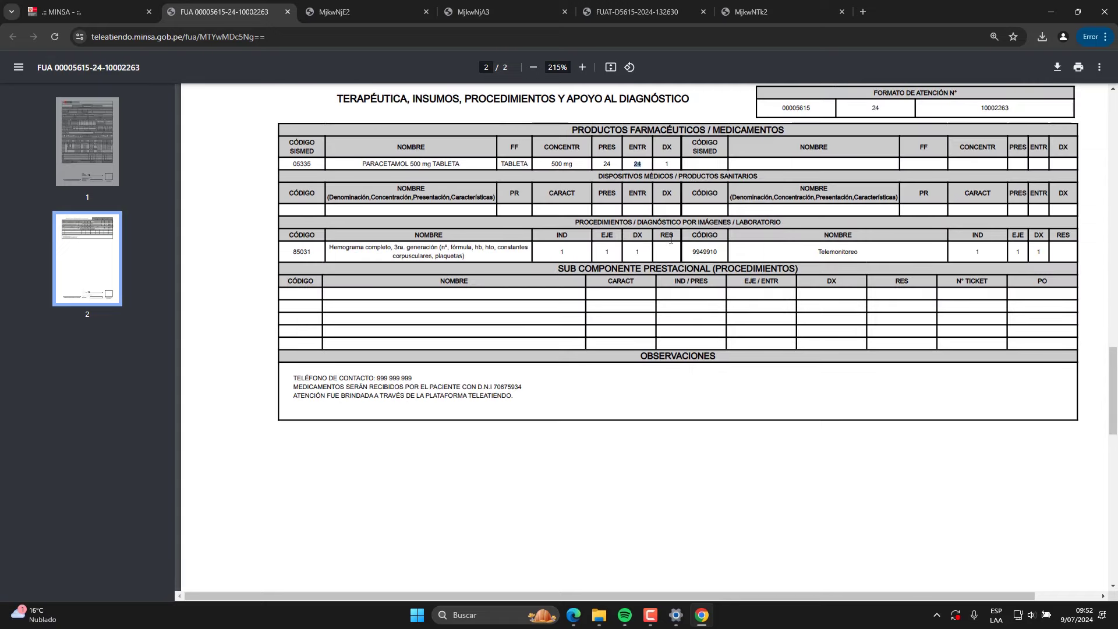
{"action": "scroll", "coordinate": [470, 283], "scroll_direction": "up", "scroll_amount": 15}
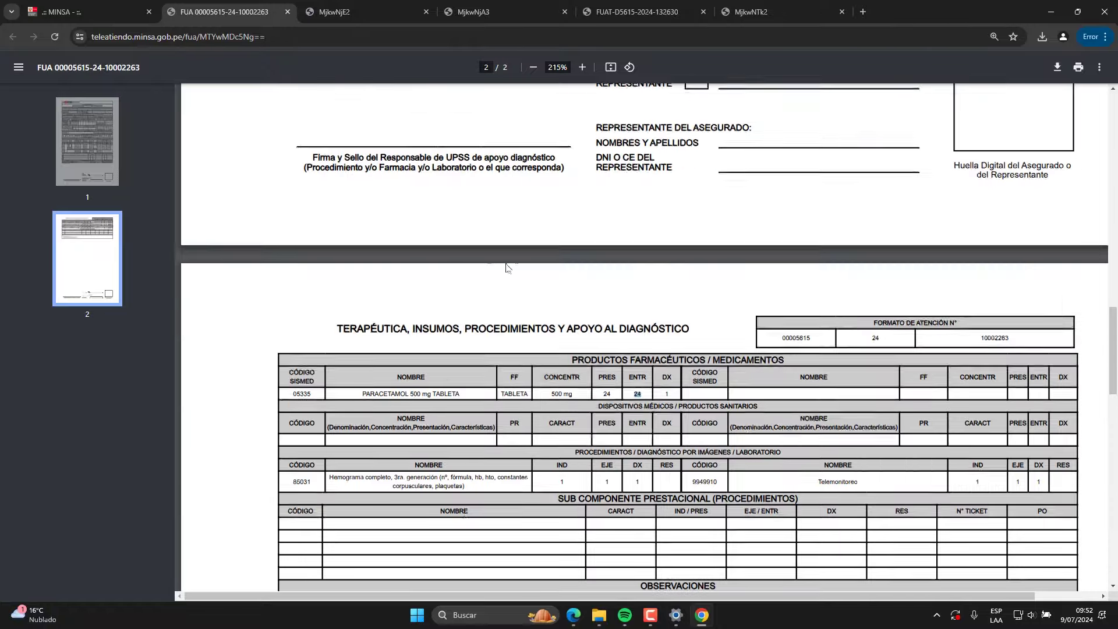
{"action": "scroll", "coordinate": [491, 283], "scroll_direction": "down", "scroll_amount": 3}
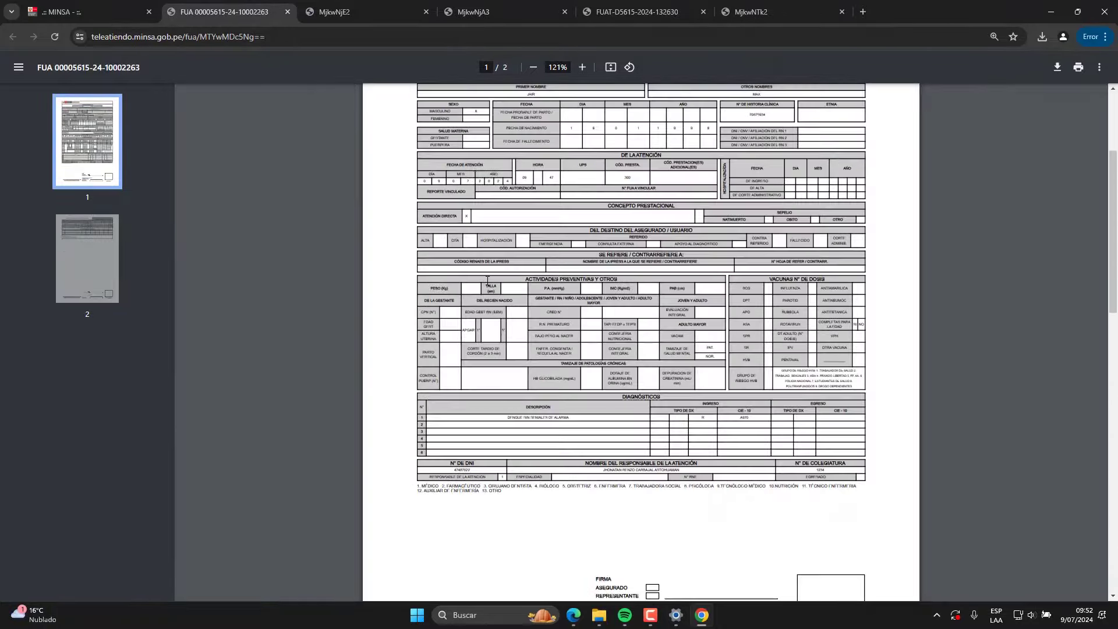
{"action": "scroll", "coordinate": [488, 281], "scroll_direction": "up", "scroll_amount": 2}
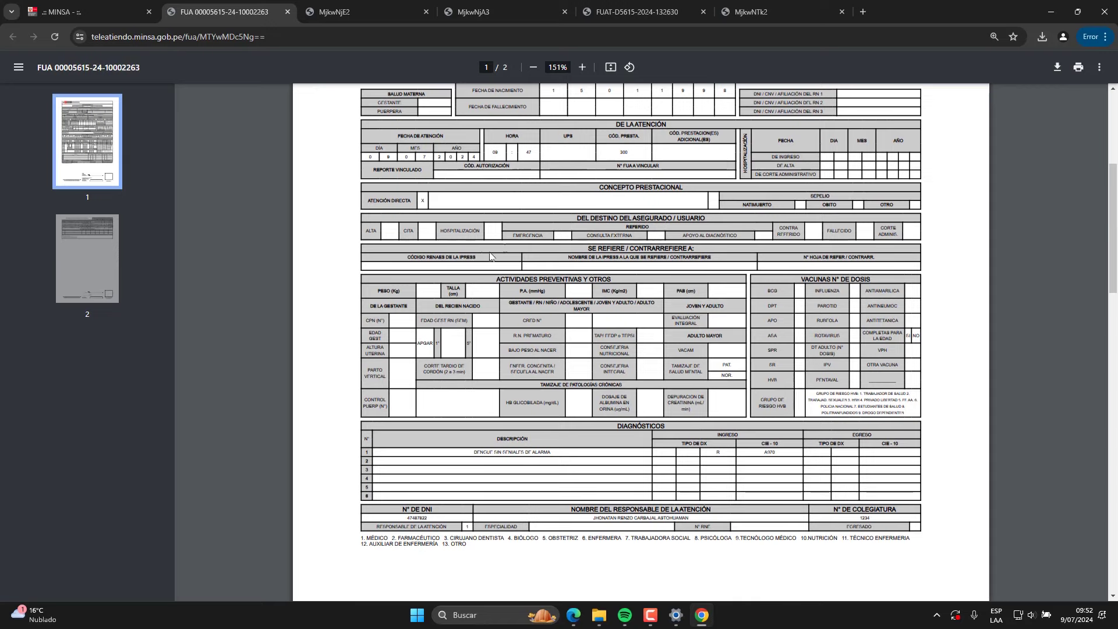
{"action": "key", "text": "ctrl+shift+Tab"}
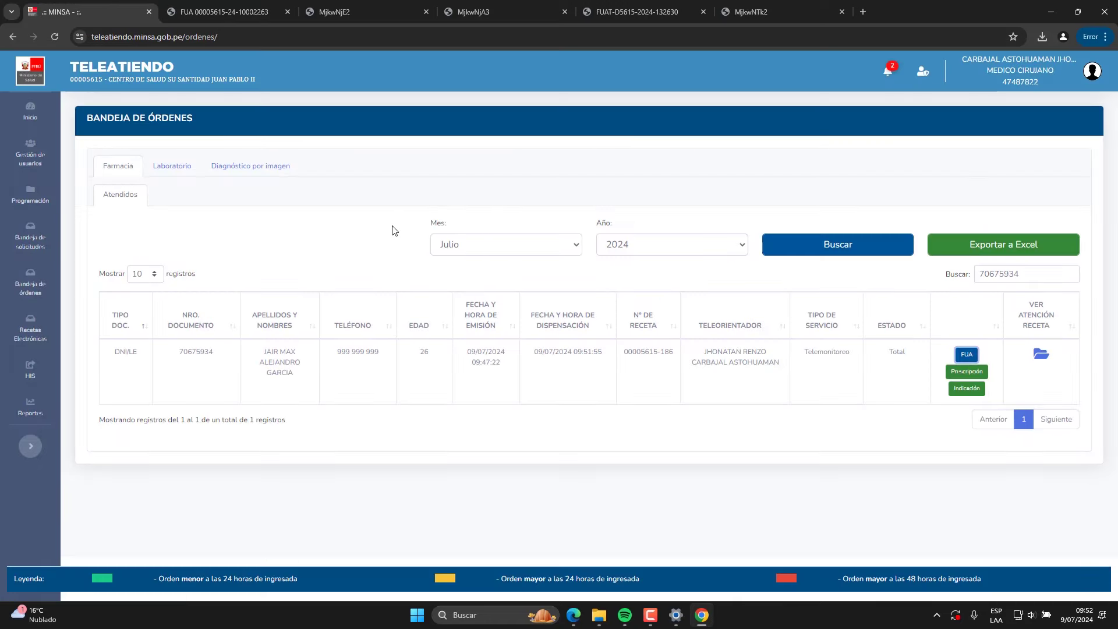
Open the HIS Bandeja de Tramas and tick then untick the two latest REGISTRADO records
{"action": "left_click", "coordinate": [32, 372]}
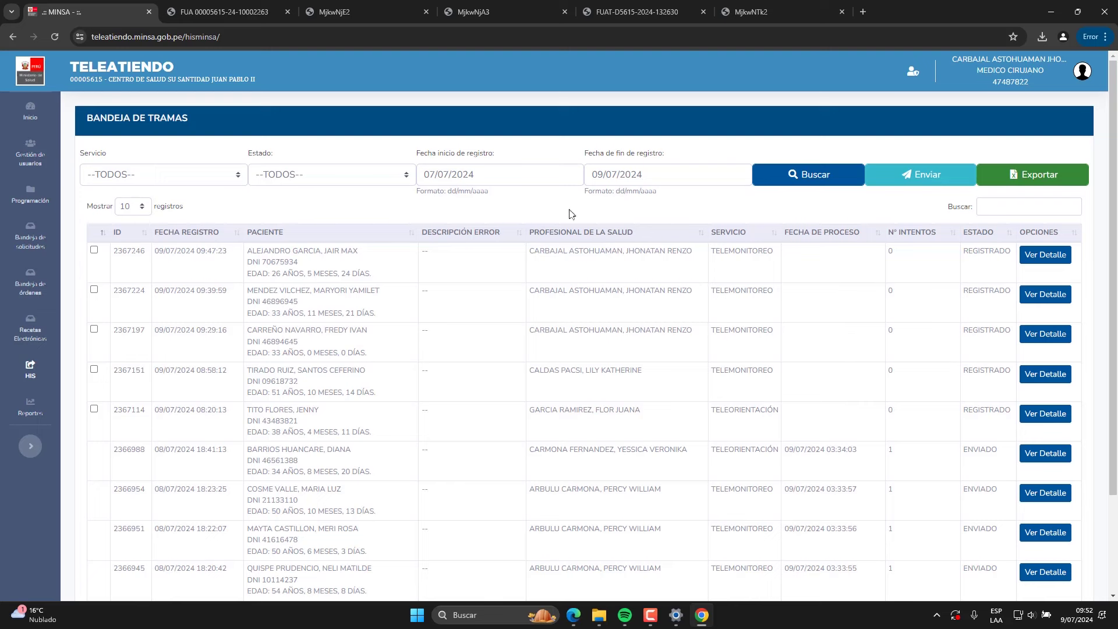
{"action": "left_click", "coordinate": [94, 290]}
{"action": "left_click", "coordinate": [94, 250]}
{"action": "left_click", "coordinate": [94, 289]}
{"action": "left_click", "coordinate": [94, 251]}
{"action": "scroll", "coordinate": [509, 388], "scroll_direction": "down", "scroll_amount": 1}
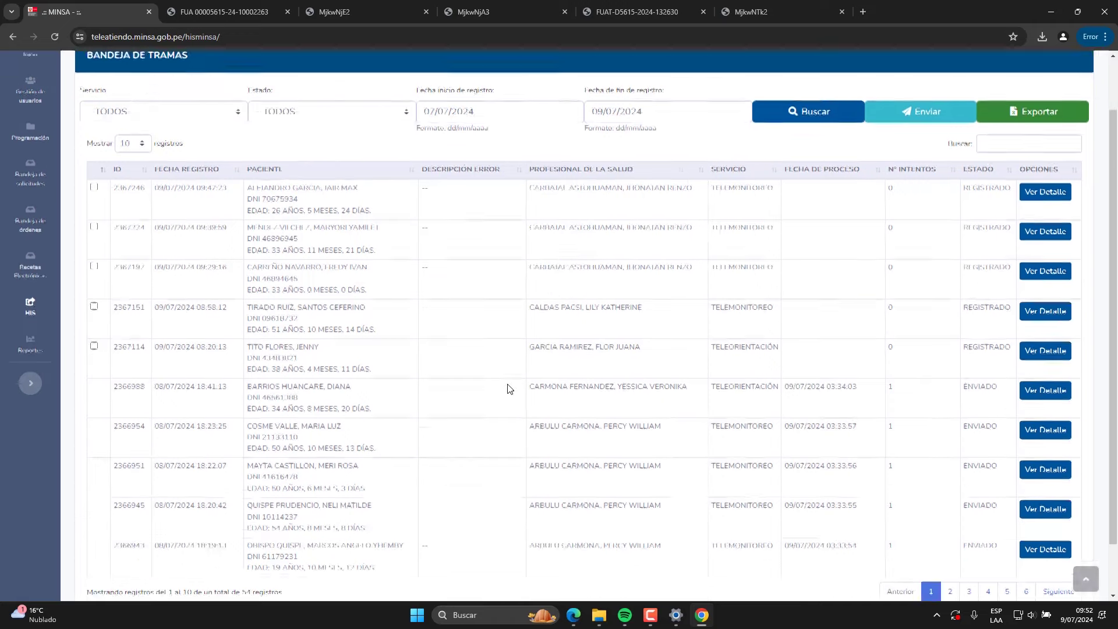
{"action": "scroll", "coordinate": [510, 389], "scroll_direction": "up", "scroll_amount": 1}
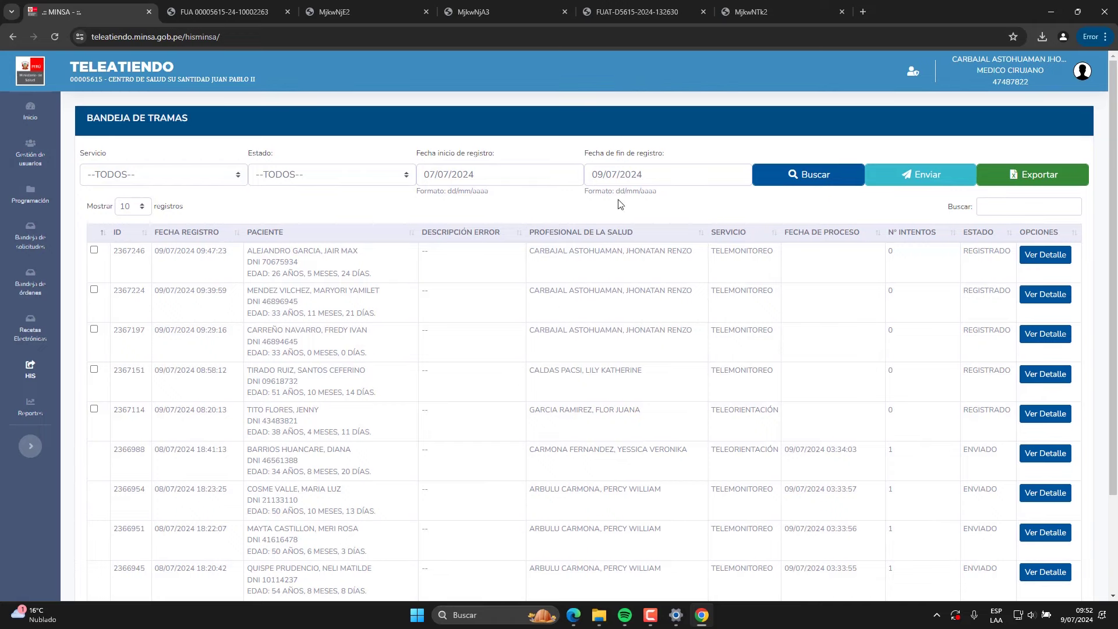